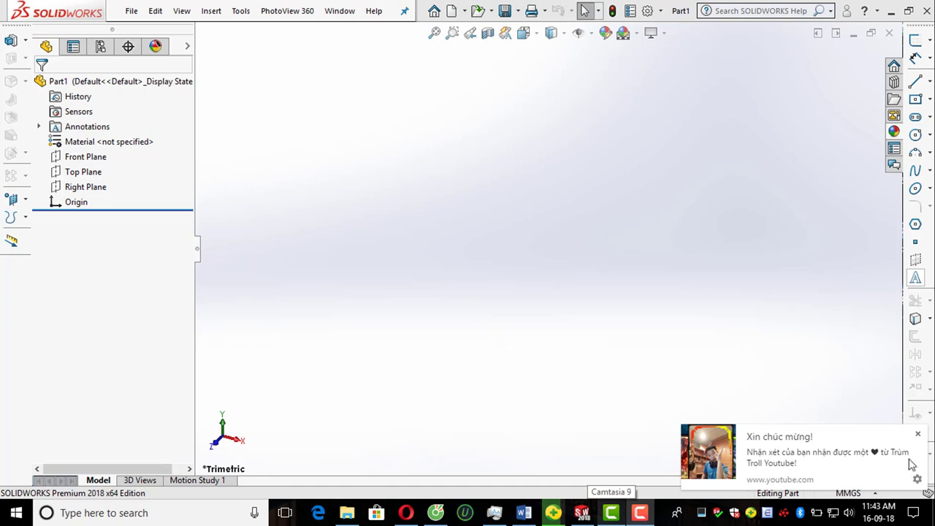
Step: Dismiss the notification and start a new sketch on the Front Plane
{"action": "left_click", "coordinate": [917, 435]}
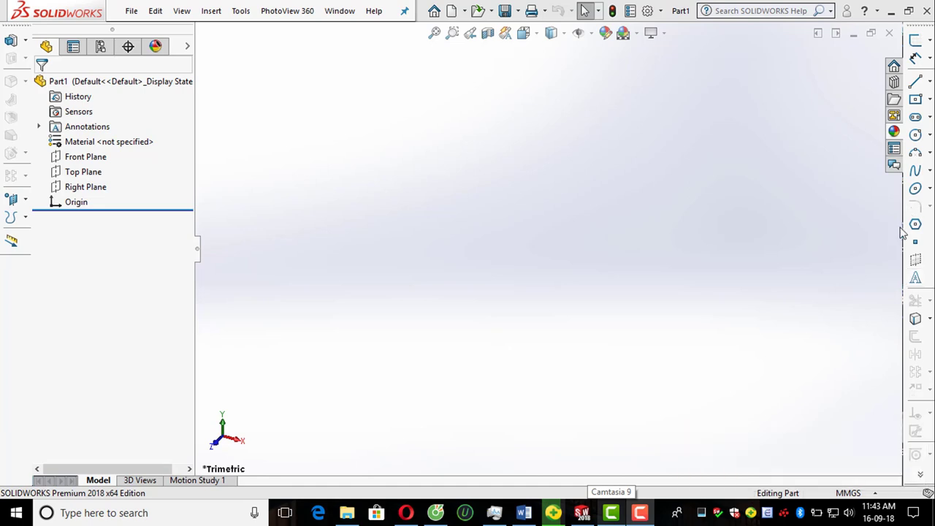
{"action": "left_click", "coordinate": [913, 42]}
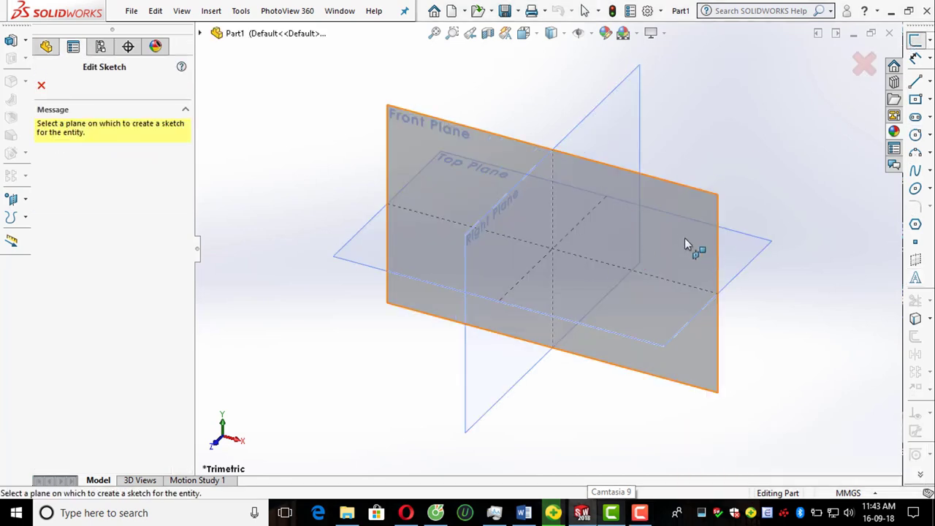
{"action": "left_click", "coordinate": [681, 233]}
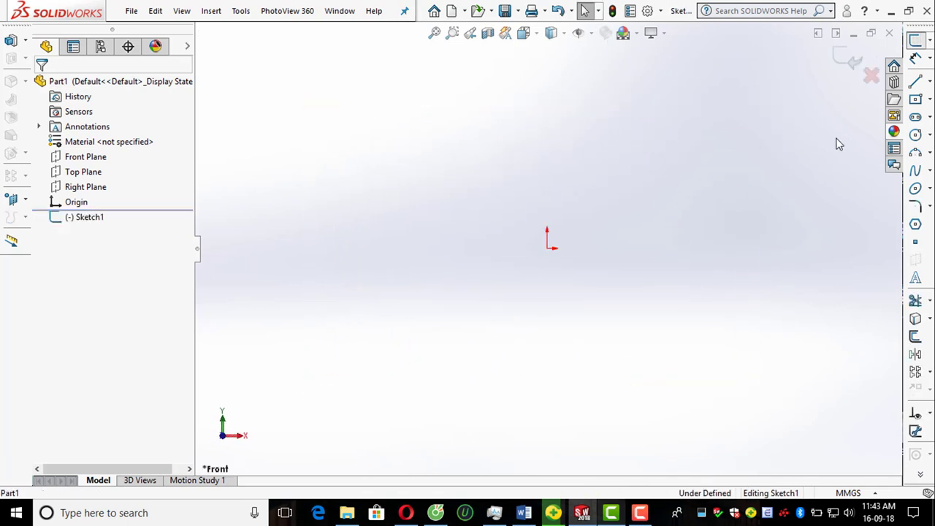
Step: Draw a chained short axis segment, long horizontal base line and sloped end line from the origin
{"action": "left_click", "coordinate": [916, 85]}
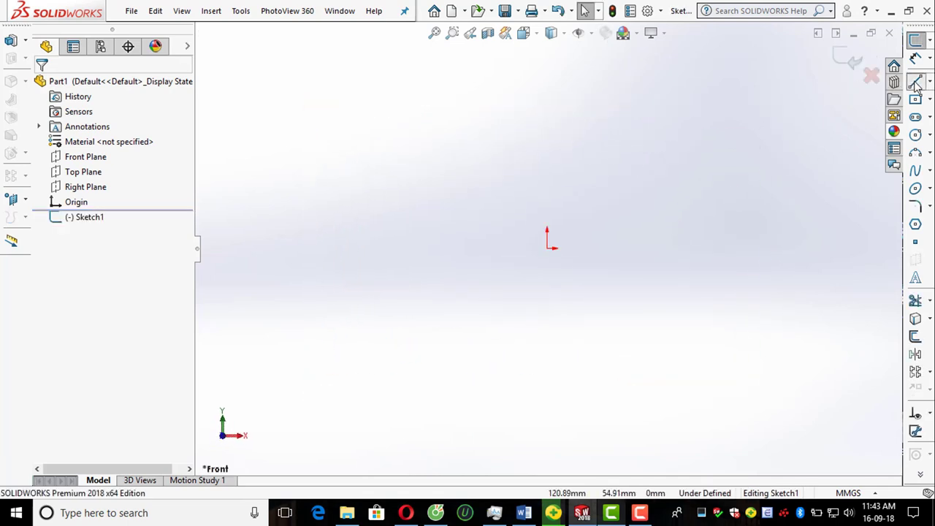
{"action": "left_click", "coordinate": [548, 248]}
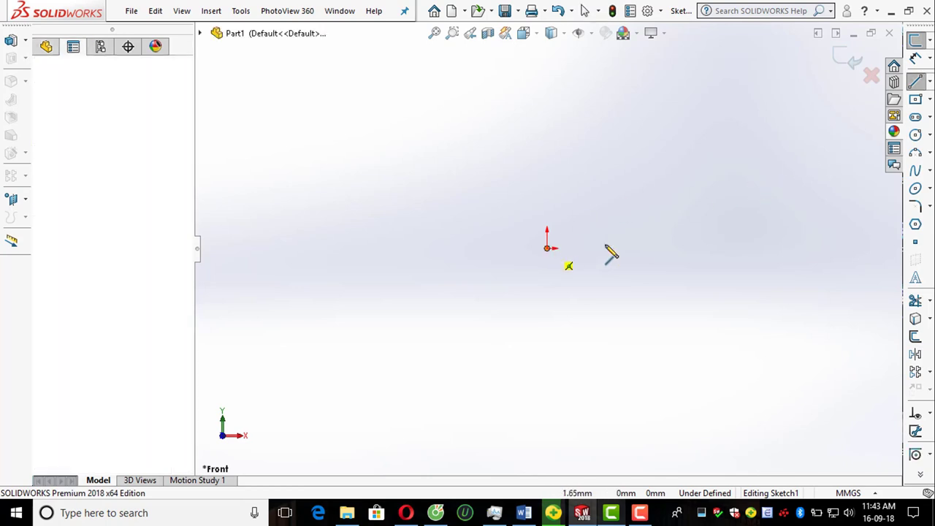
{"action": "left_click", "coordinate": [586, 248]}
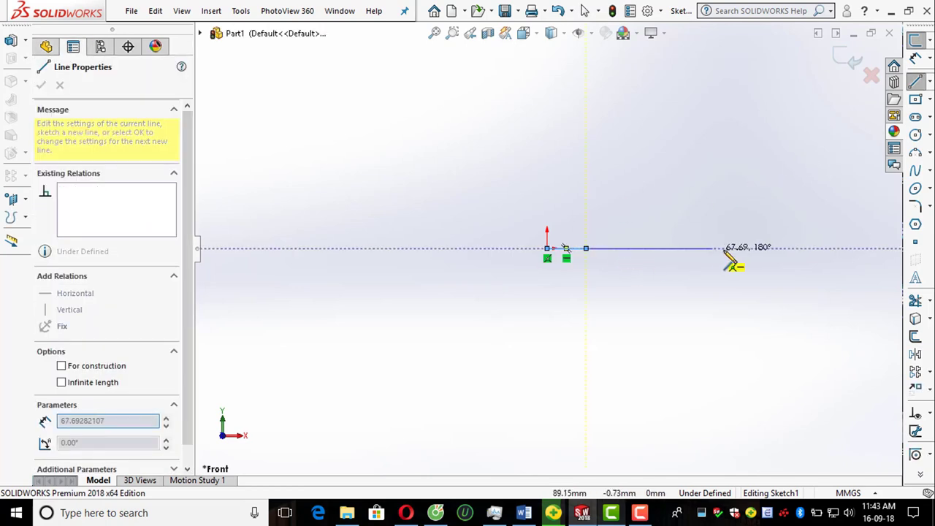
{"action": "left_click", "coordinate": [828, 249]}
{"action": "double_click", "coordinate": [773, 217]}
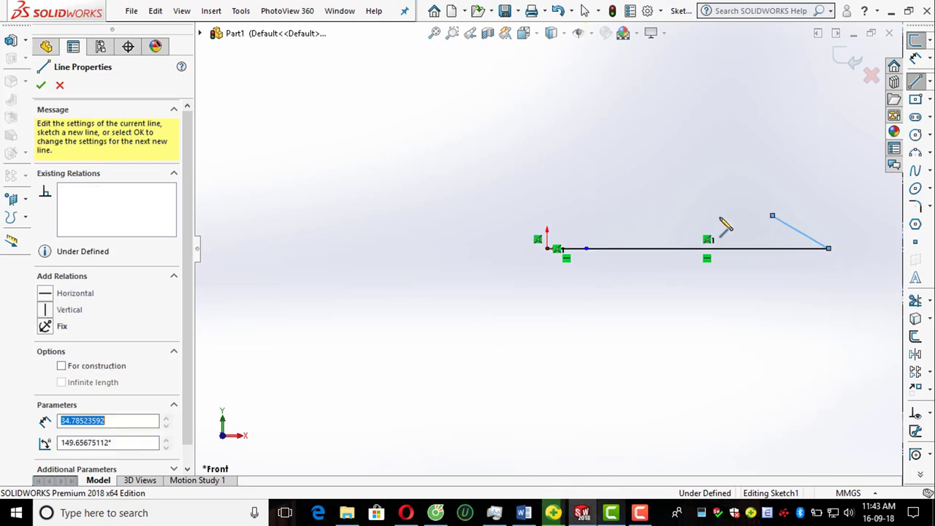
Step: Cancel the stray arc, then add the upper horizontal line and a short vertical edge from the slope's top
{"action": "key", "text": "a"}
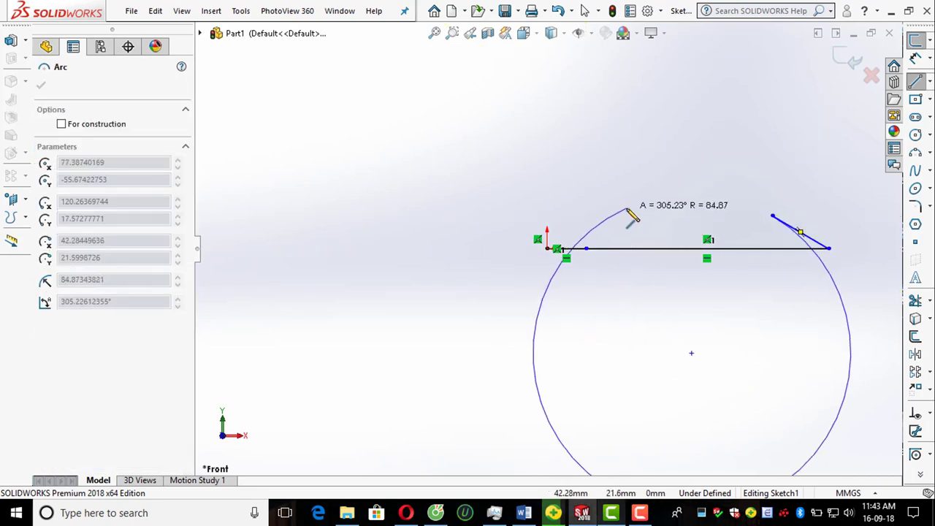
{"action": "key", "text": "Escape"}
{"action": "left_click", "coordinate": [914, 82]}
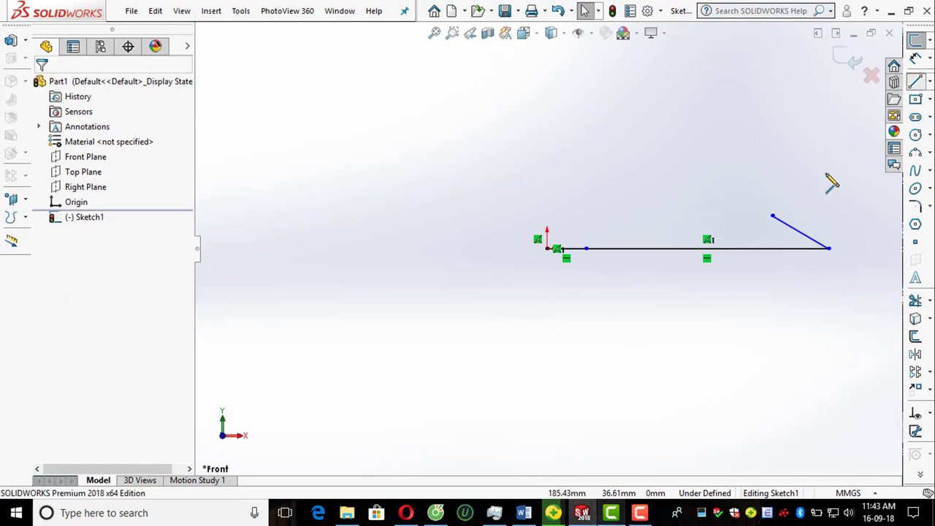
{"action": "left_click", "coordinate": [773, 217]}
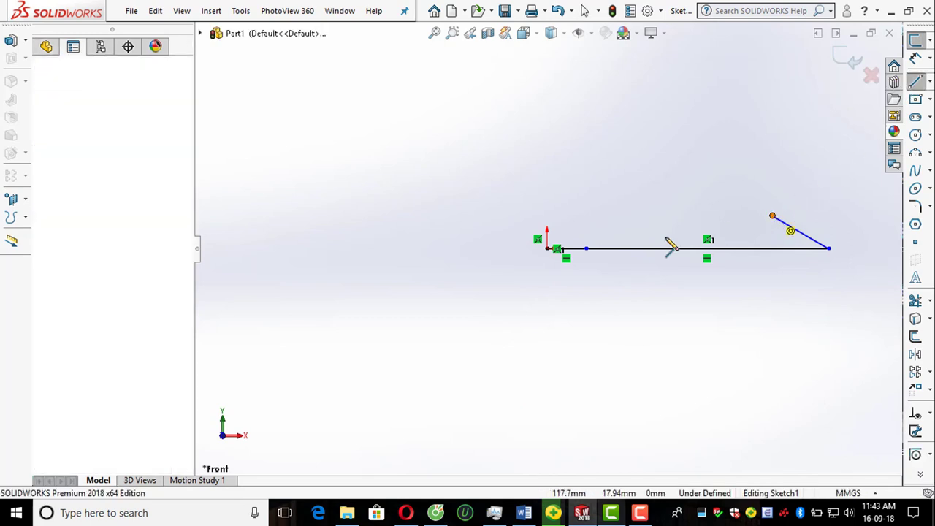
{"action": "left_click", "coordinate": [585, 215]}
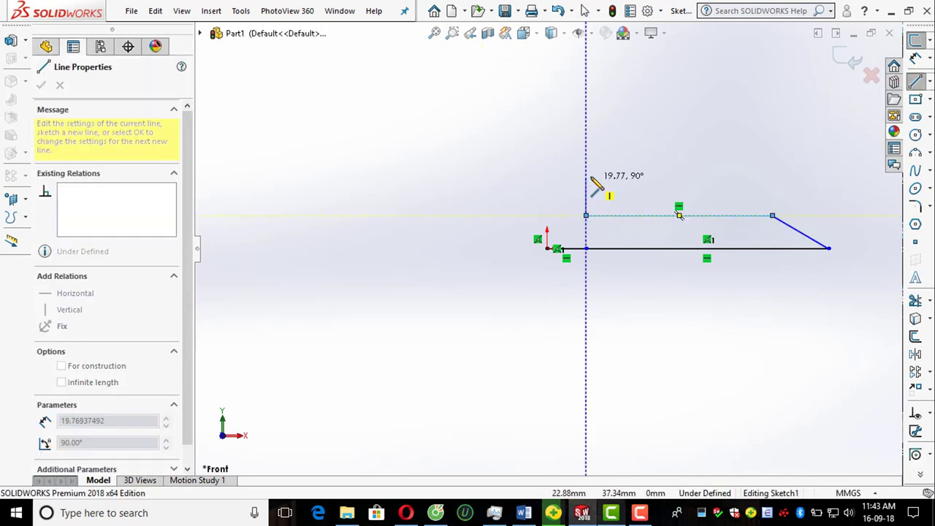
{"action": "left_click", "coordinate": [586, 167]}
{"action": "key", "text": "Escape"}
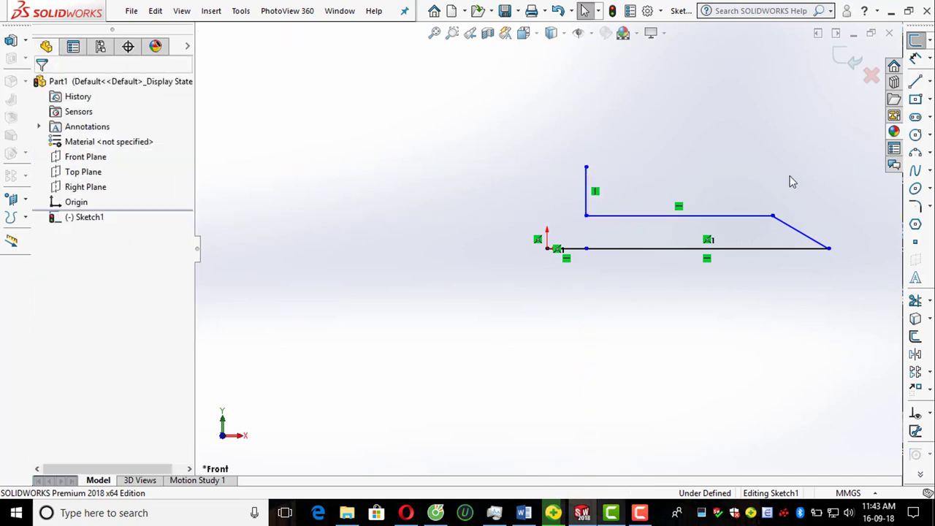
Step: Dimension the short first segment to 5 mm and the long base line to 60 mm
{"action": "left_click", "coordinate": [920, 63]}
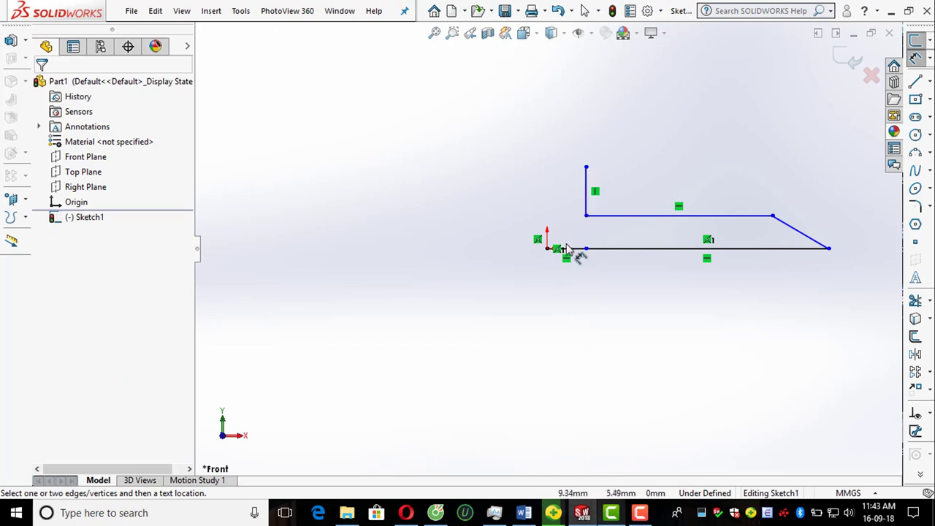
{"action": "left_click", "coordinate": [574, 249]}
{"action": "left_click", "coordinate": [567, 306]}
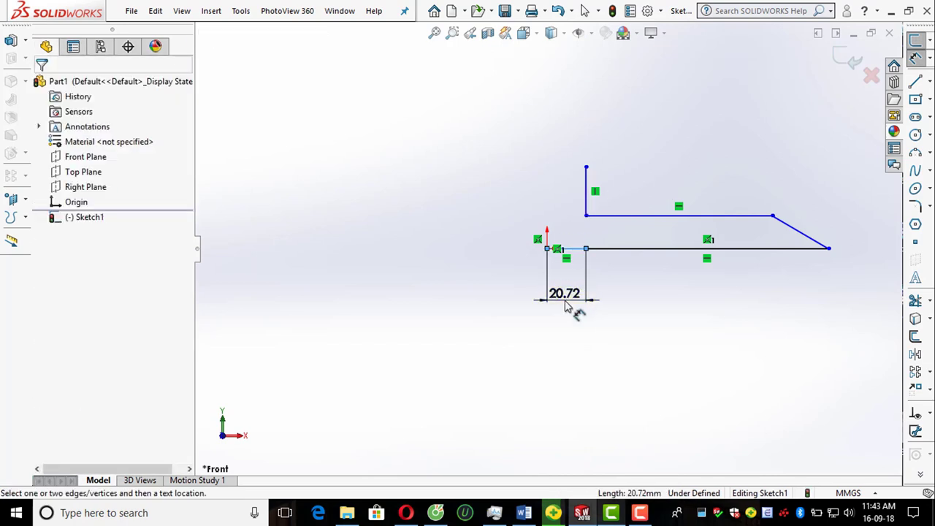
{"action": "type", "text": "5"}
{"action": "key", "text": "Return"}
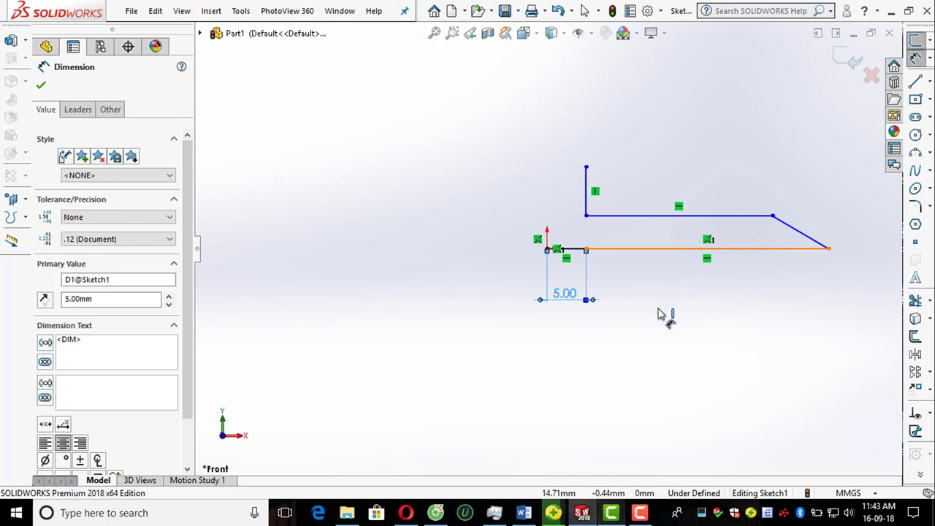
{"action": "left_click", "coordinate": [681, 250]}
{"action": "left_click", "coordinate": [669, 307]}
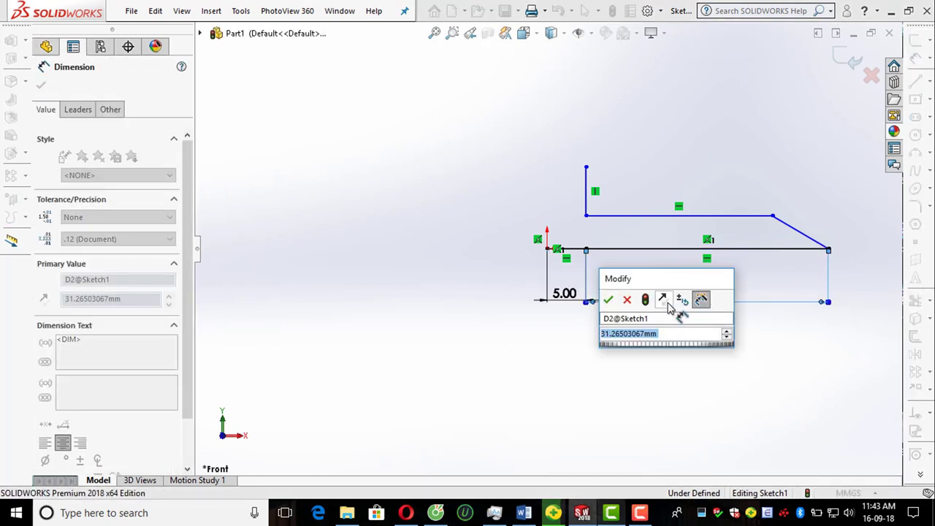
{"action": "type", "text": "60"}
{"action": "key", "text": "Return"}
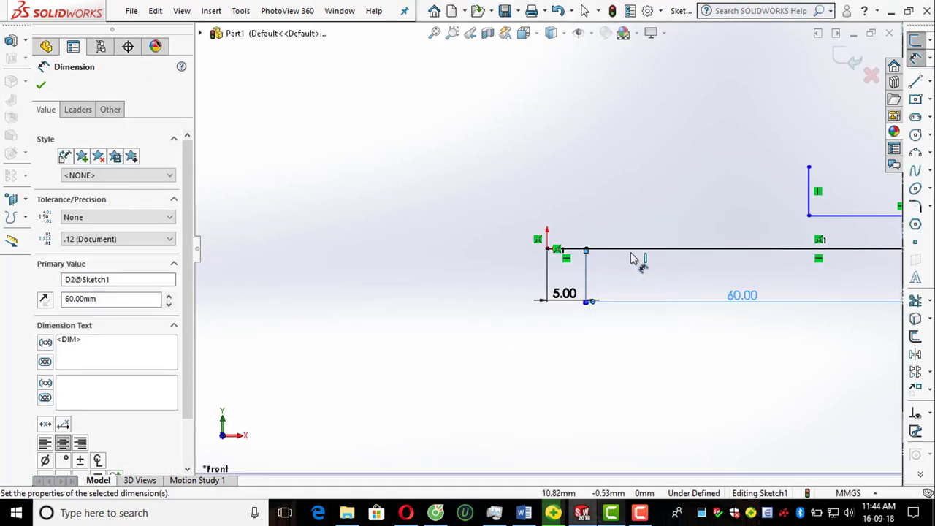
Step: Set the angle between the sloped segment and the base line to 20°
{"action": "scroll", "coordinate": [636, 261], "scroll_direction": "up", "scroll_amount": 3}
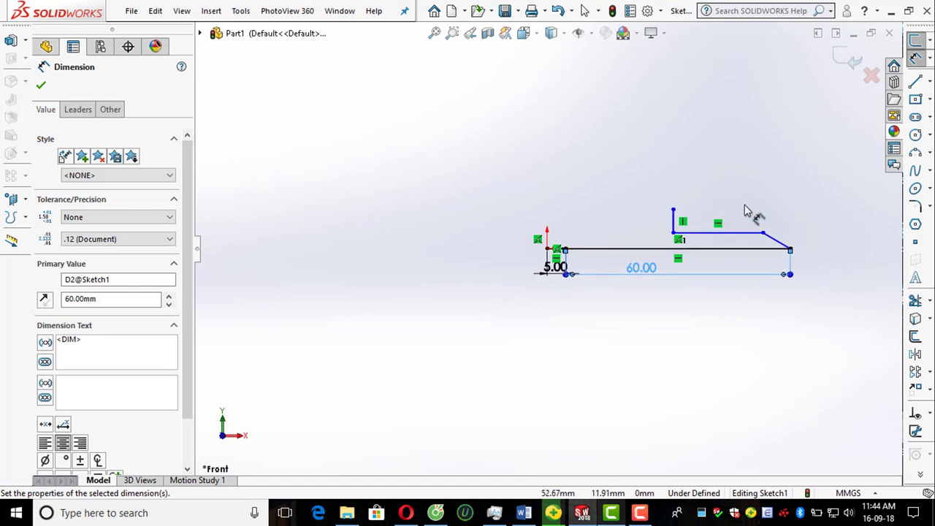
{"action": "scroll", "coordinate": [780, 246], "scroll_direction": "down", "scroll_amount": 3}
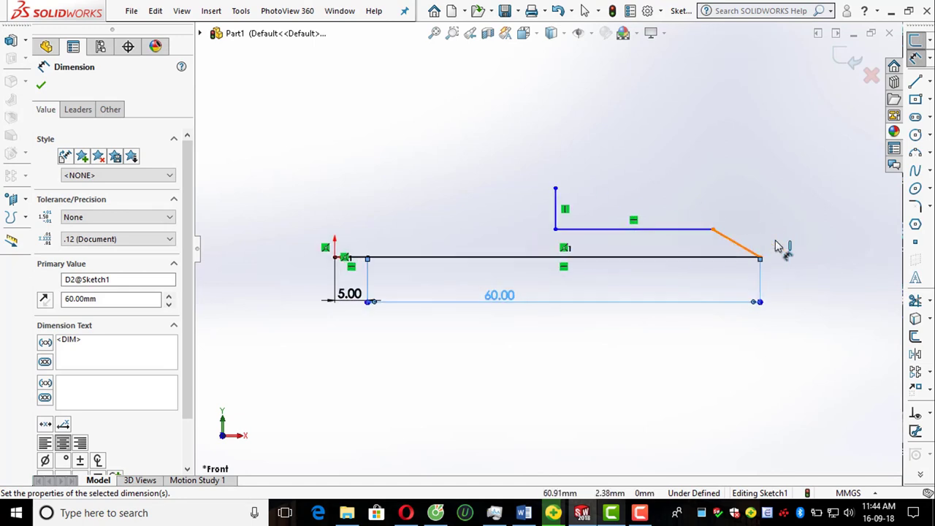
{"action": "left_click", "coordinate": [735, 257]}
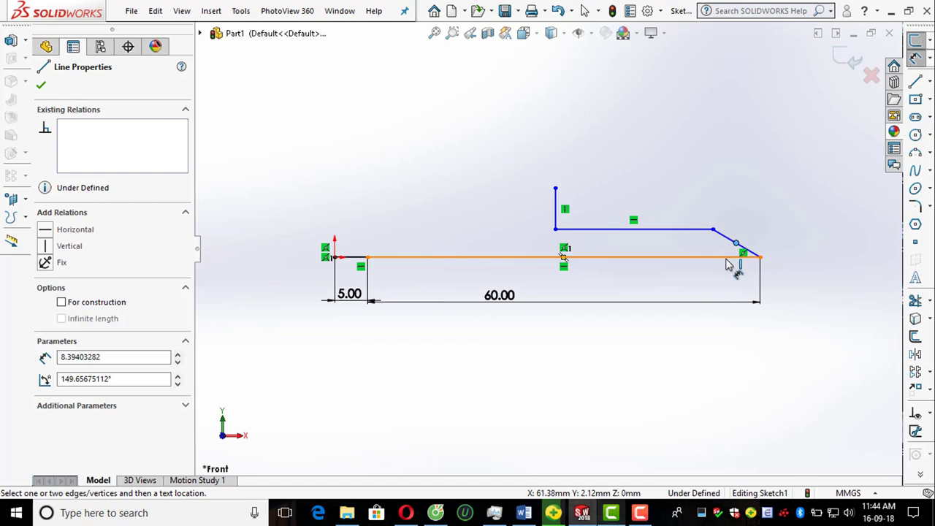
{"action": "key", "text": "Escape"}
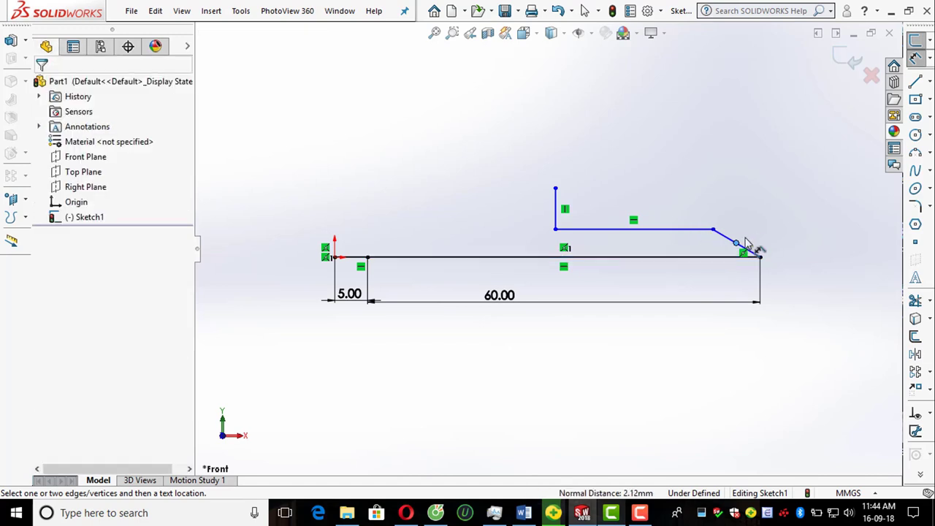
{"action": "left_click", "coordinate": [739, 250]}
{"action": "left_click", "coordinate": [727, 259]}
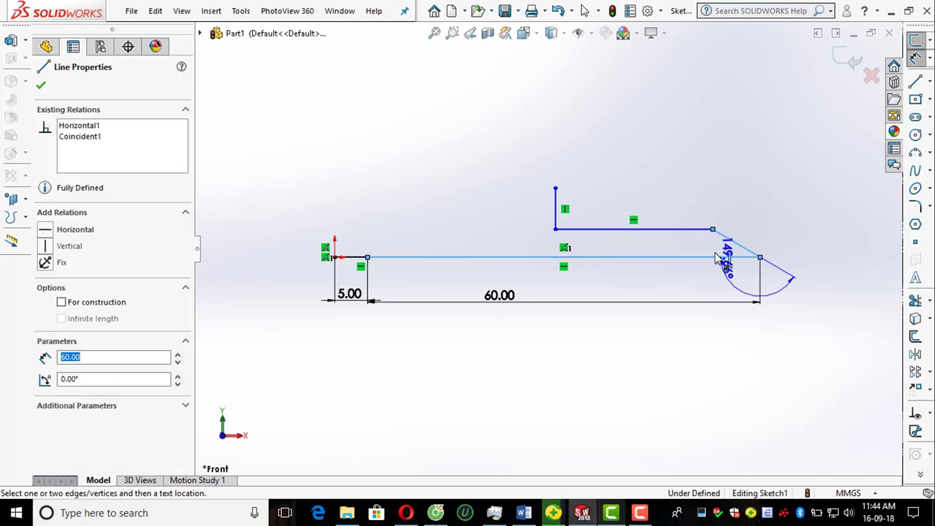
{"action": "left_click", "coordinate": [707, 251]}
{"action": "type", "text": "20"}
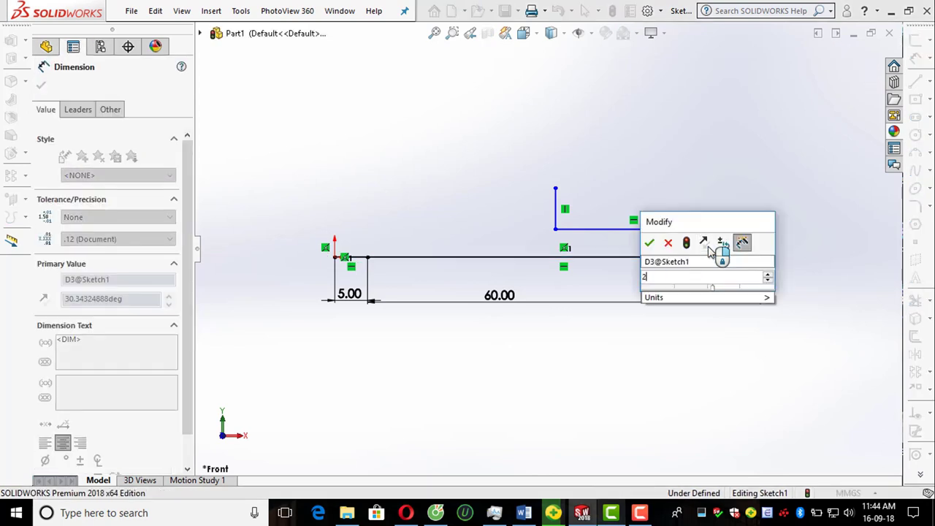
{"action": "key", "text": "Return"}
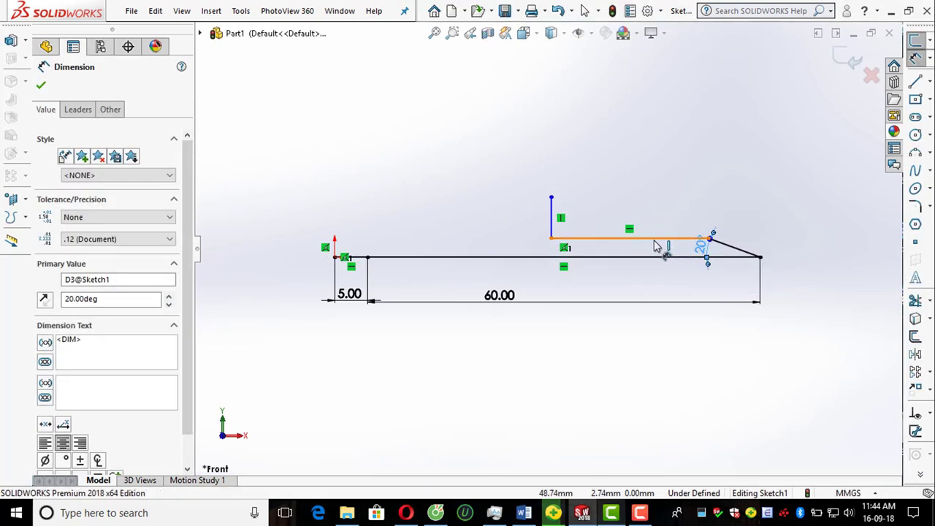
Step: Dimension the spacing between the base and top lines to 4 mm
{"action": "left_click", "coordinate": [654, 257]}
{"action": "left_click", "coordinate": [646, 239]}
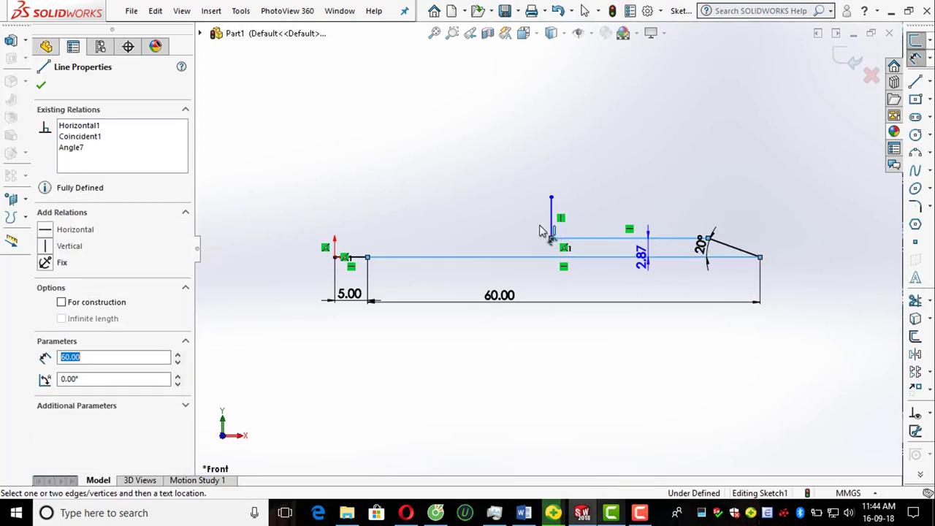
{"action": "left_click", "coordinate": [633, 200]}
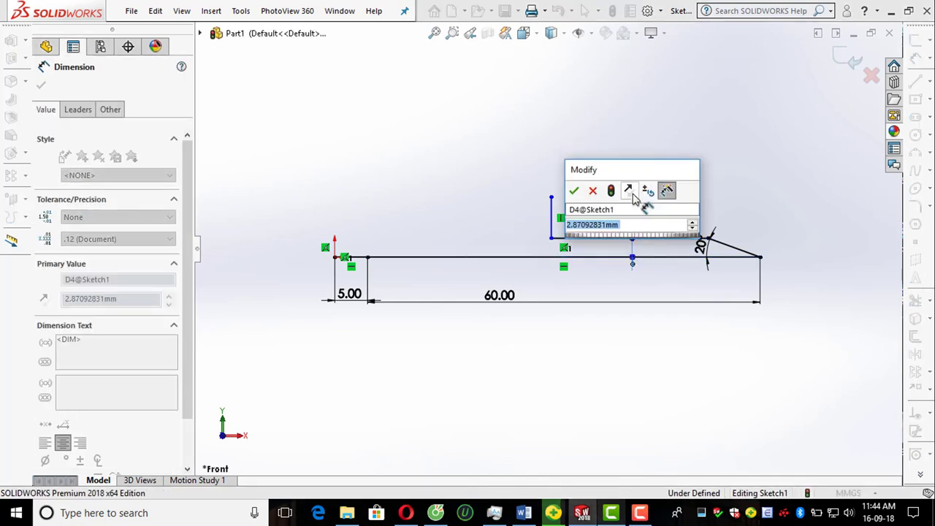
{"action": "type", "text": "4"}
{"action": "key", "text": "Return"}
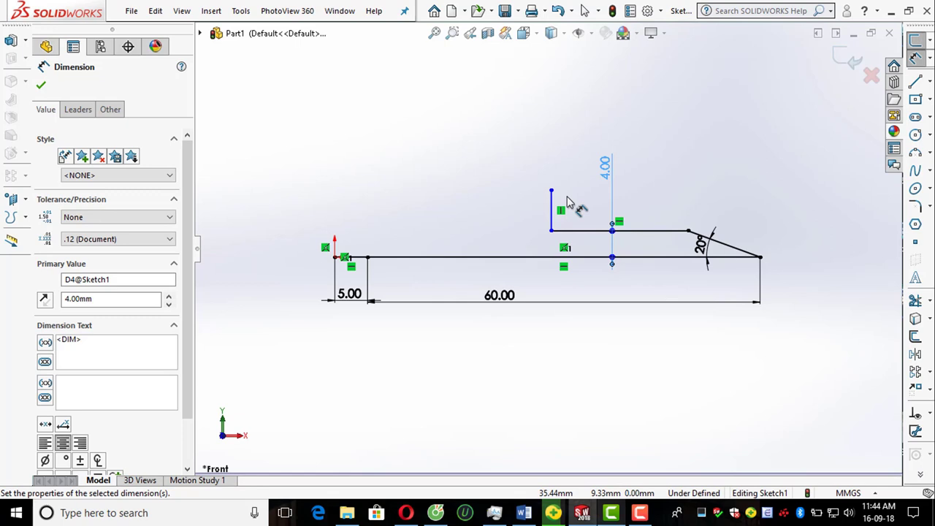
{"action": "key", "text": "Escape"}
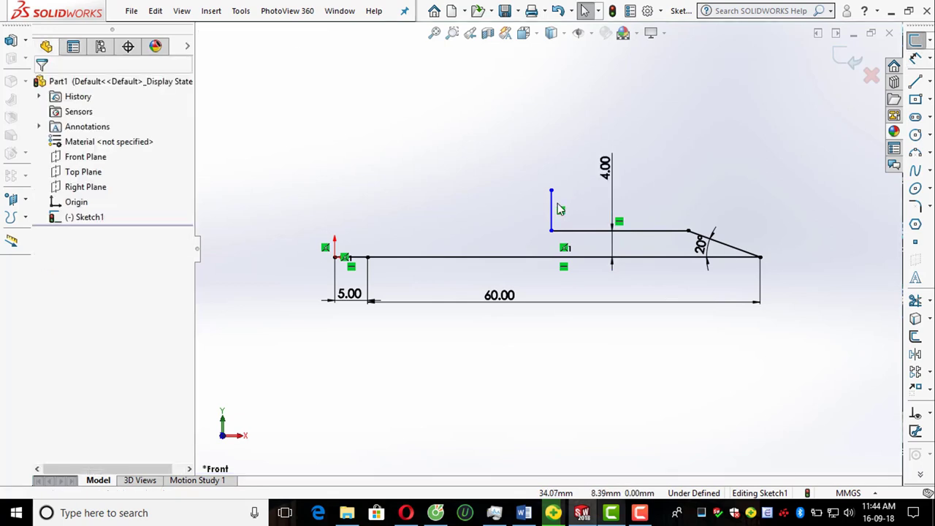
Step: Drag the short vertical edge left toward the origin, lengthening the top line
{"action": "left_click", "coordinate": [552, 209]}
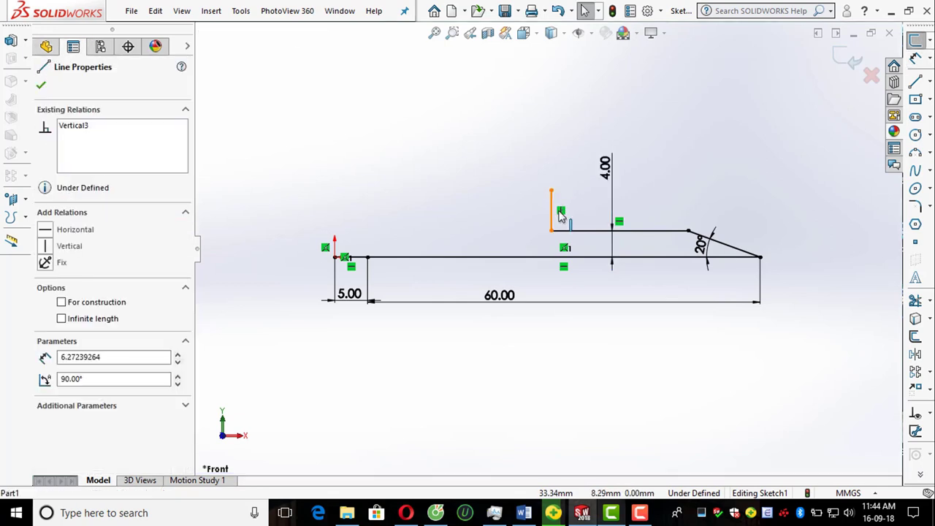
{"action": "left_click", "coordinate": [369, 258], "text": "ctrl"}
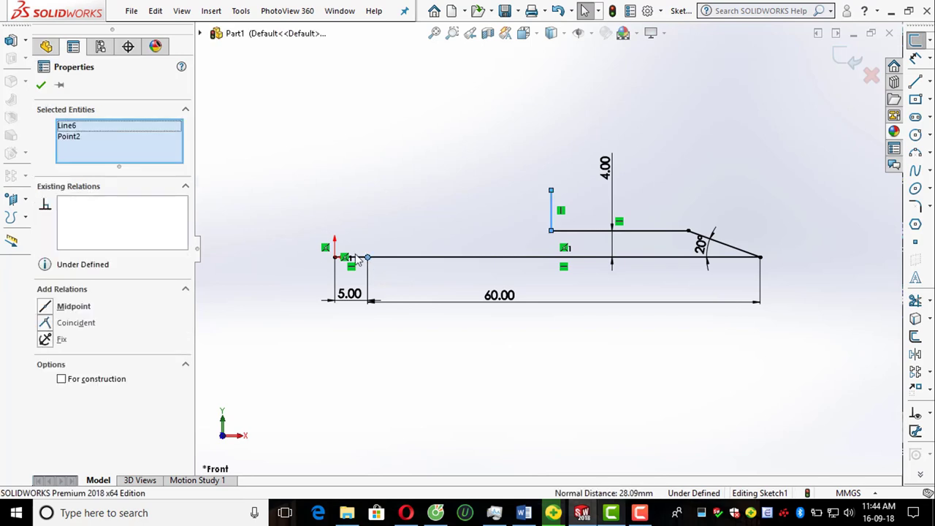
{"action": "key", "text": "Escape"}
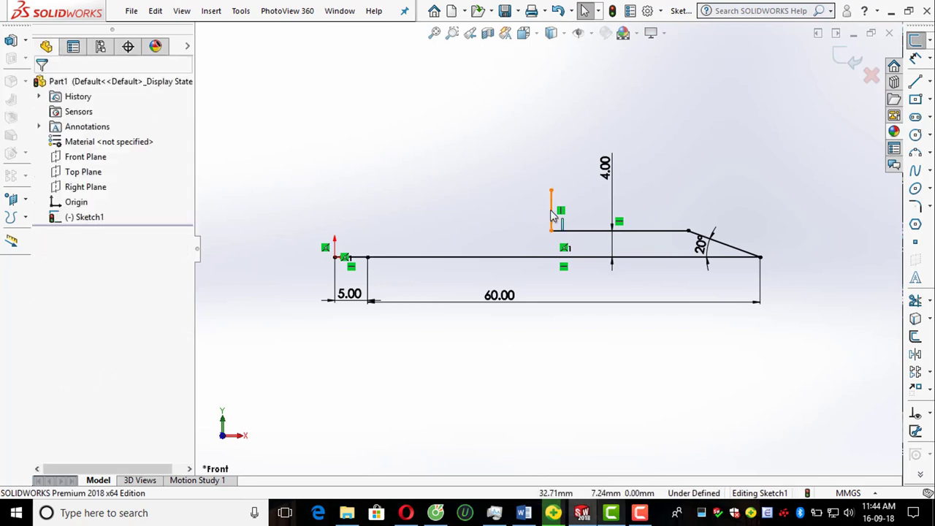
{"action": "left_click", "coordinate": [551, 210]}
{"action": "left_click", "coordinate": [368, 258]}
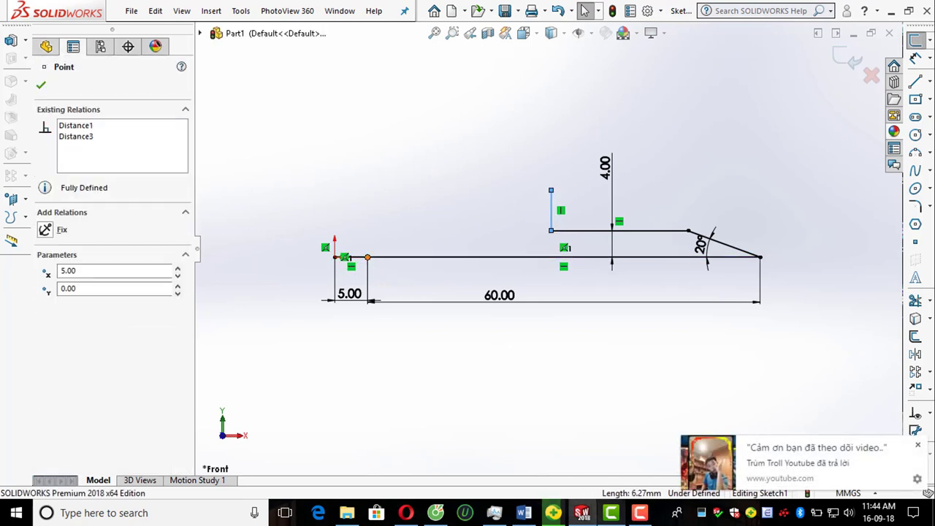
{"action": "left_click", "coordinate": [354, 257], "text": "ctrl"}
{"action": "key", "text": "Escape"}
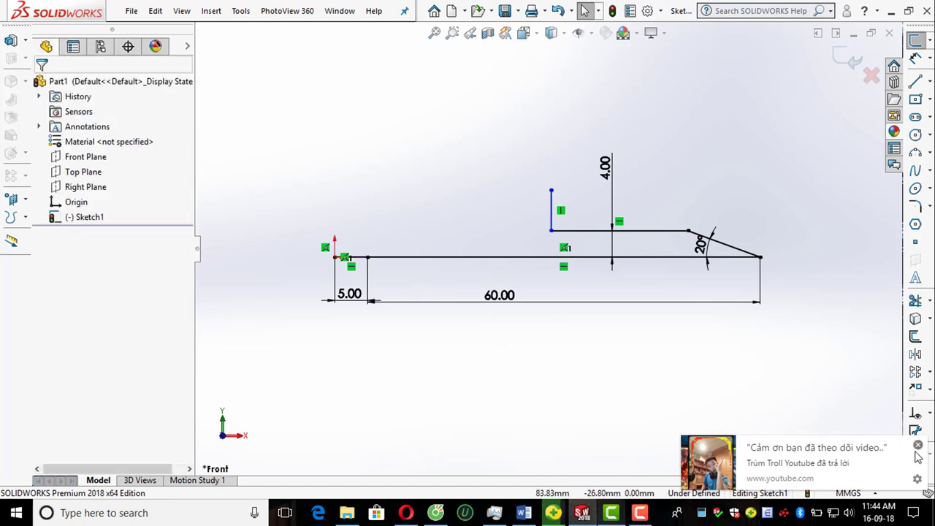
{"action": "left_click", "coordinate": [918, 446]}
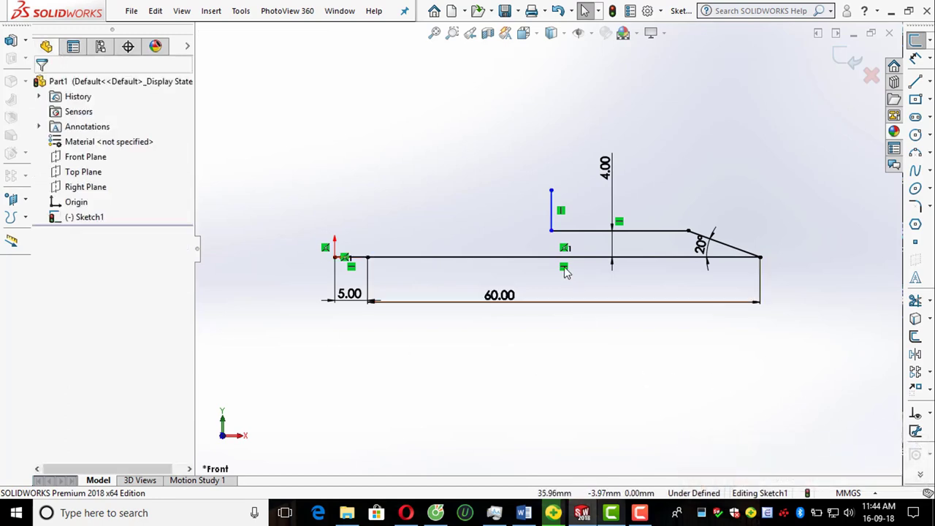
{"action": "left_click", "coordinate": [552, 212]}
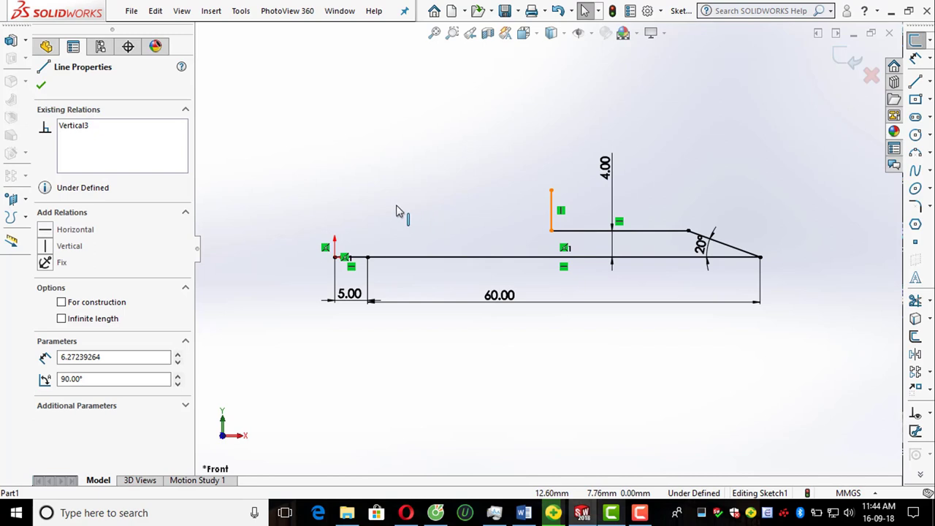
{"action": "left_click_drag", "start_coordinate": [552, 216], "coordinate": [373, 213]}
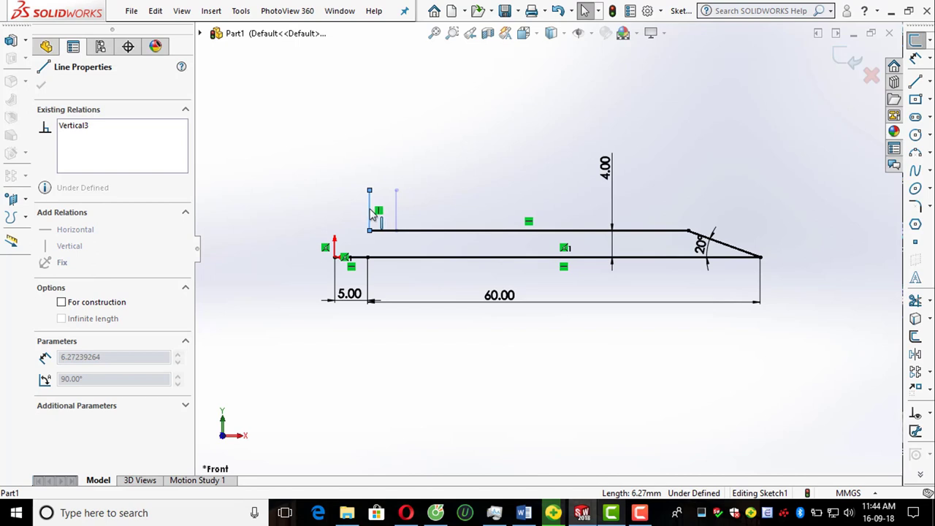
{"action": "left_click", "coordinate": [479, 211]}
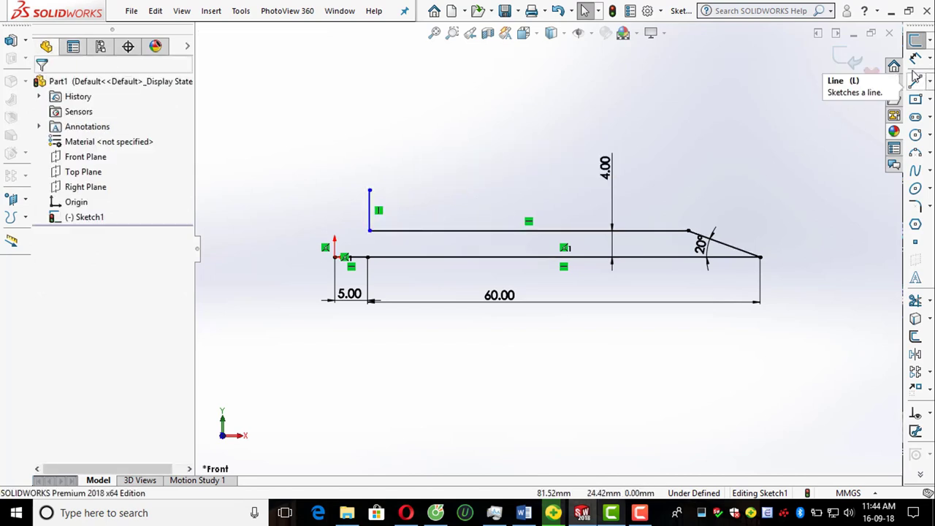
Step: Dimension the vertical edge 5 mm from the origin
{"action": "left_click", "coordinate": [915, 57]}
{"action": "left_click", "coordinate": [373, 218]}
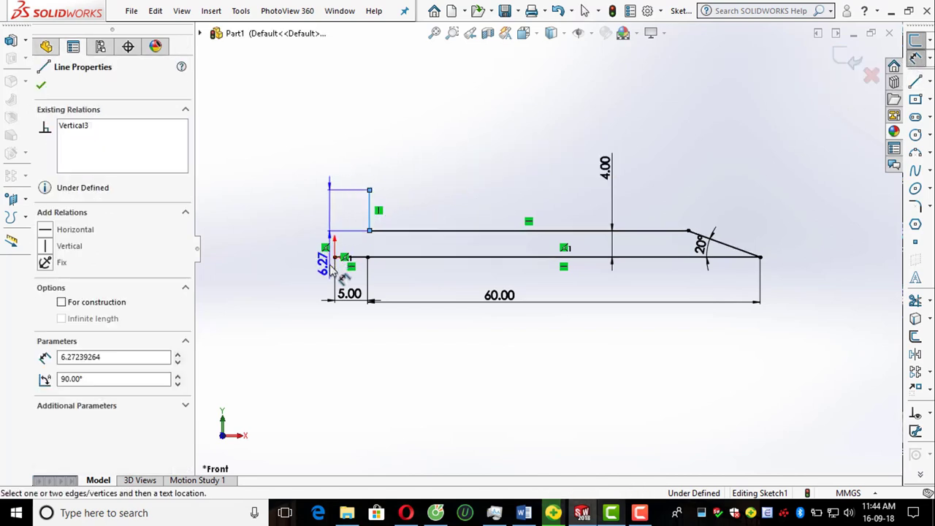
{"action": "left_click", "coordinate": [336, 256]}
{"action": "left_click", "coordinate": [331, 182]}
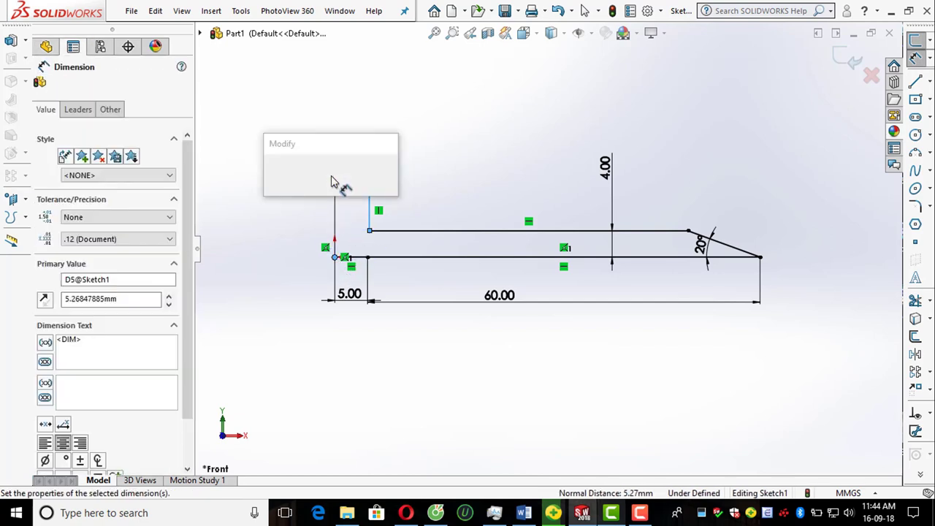
{"action": "type", "text": "5"}
{"action": "key", "text": "Return"}
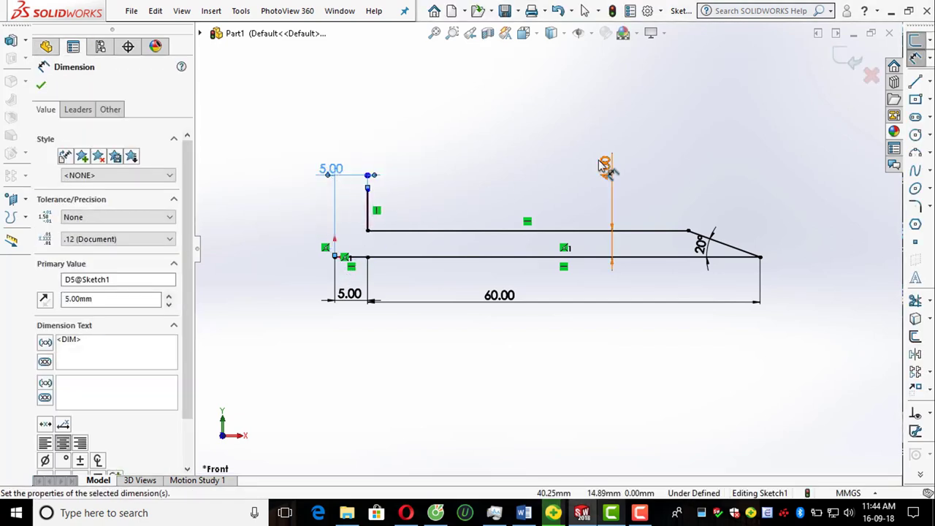
Step: Draw a three-point arc from the vertical edge's top down to the origin
{"action": "left_click", "coordinate": [916, 152]}
{"action": "left_click", "coordinate": [367, 190]}
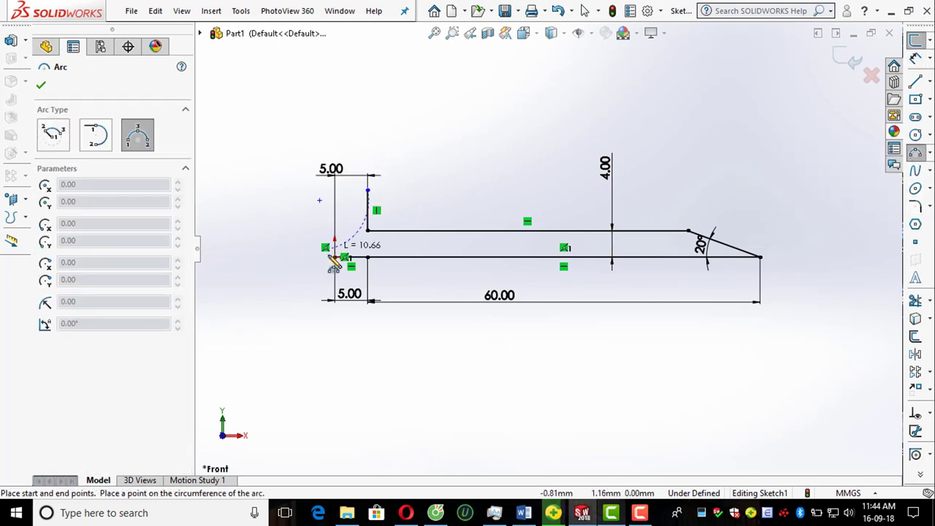
{"action": "left_click", "coordinate": [336, 256]}
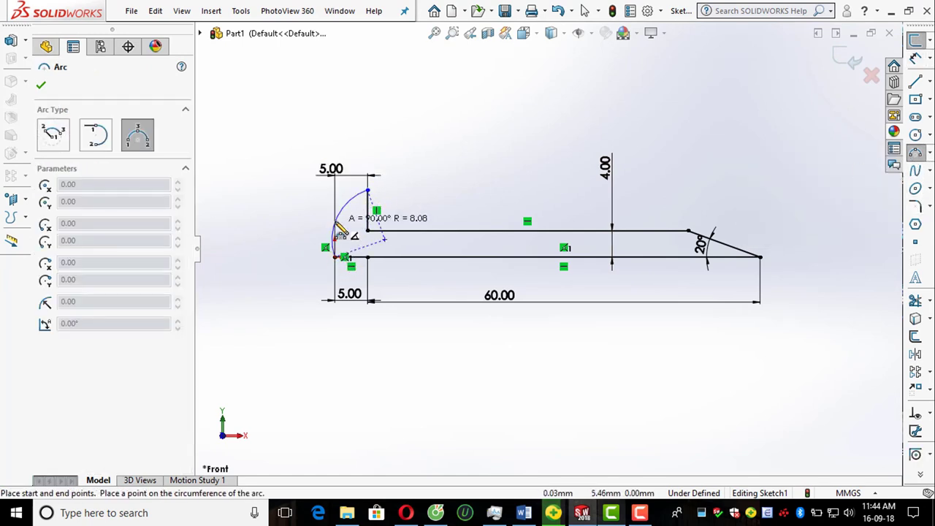
{"action": "left_click", "coordinate": [340, 228]}
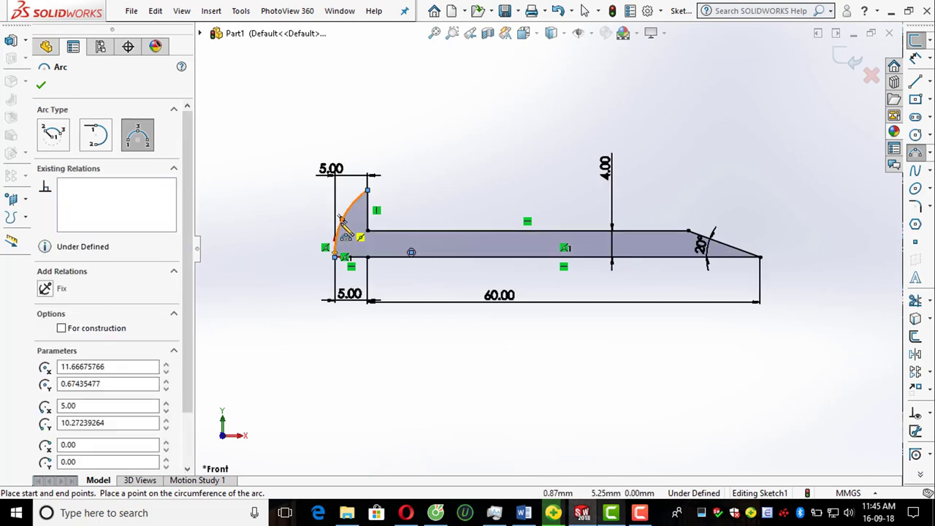
{"action": "key", "text": "Escape"}
Step: Make the arc's centre point coincident with the bottom axis line
{"action": "scroll", "coordinate": [423, 208], "scroll_direction": "down", "scroll_amount": 2}
{"action": "scroll", "coordinate": [423, 208], "scroll_direction": "down", "scroll_amount": 1}
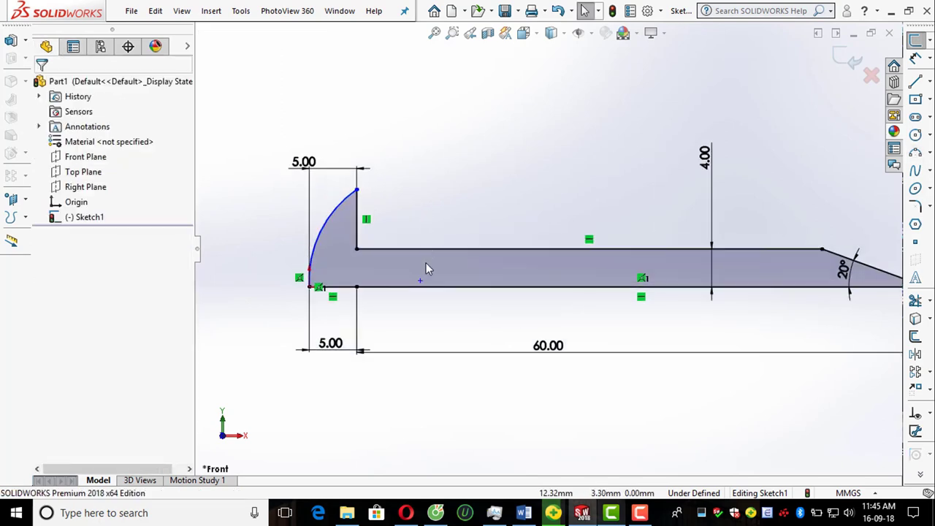
{"action": "left_click", "coordinate": [421, 281]}
{"action": "left_click", "coordinate": [432, 289]}
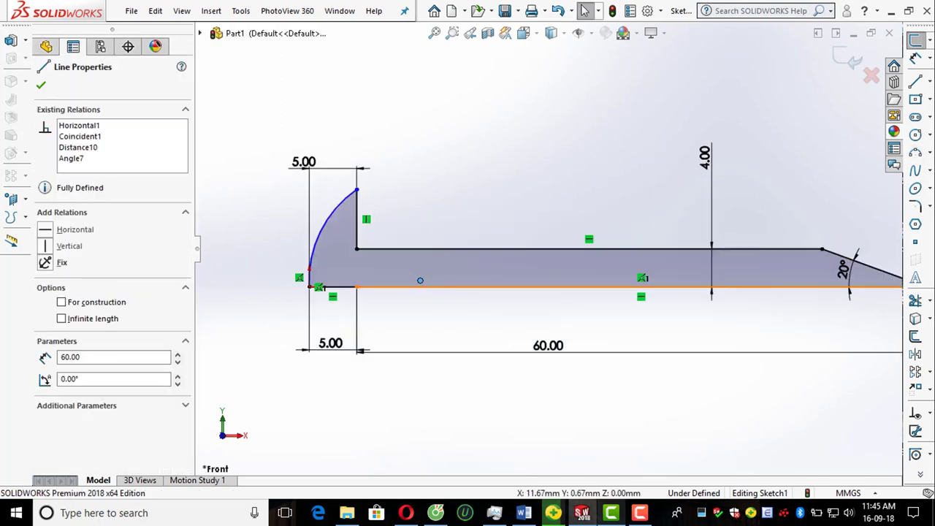
{"action": "left_click", "coordinate": [420, 280], "text": "ctrl"}
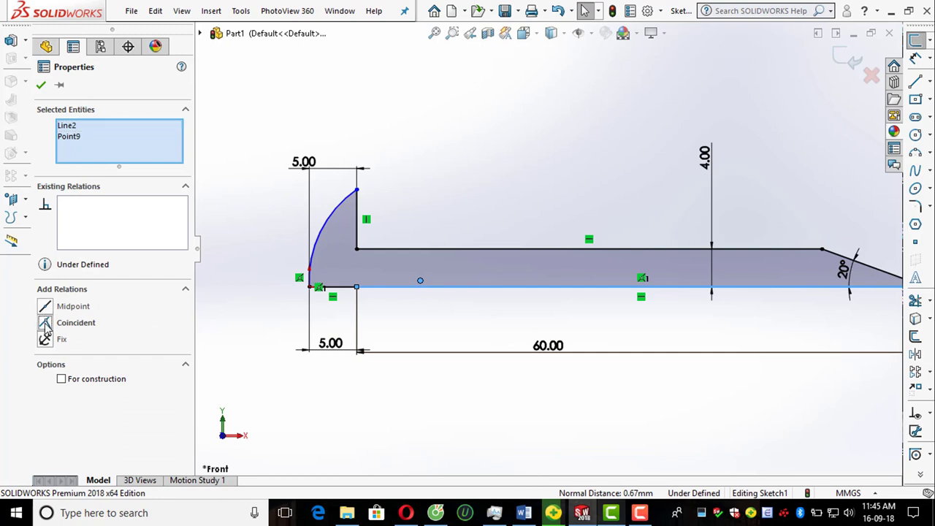
{"action": "left_click", "coordinate": [46, 327]}
{"action": "left_click", "coordinate": [261, 429]}
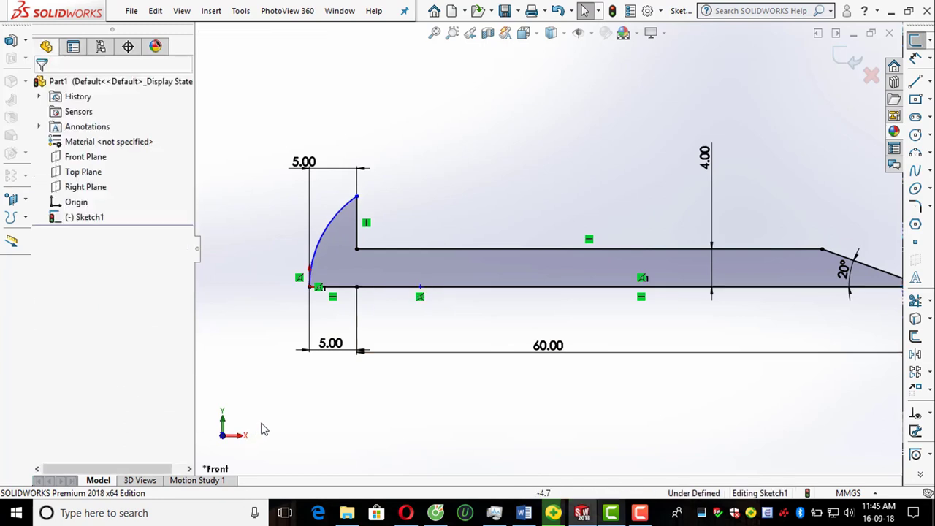
Step: Give the arc a 12 mm radius, fit the view, and exit the sketch
{"action": "left_click", "coordinate": [917, 58]}
{"action": "left_click", "coordinate": [320, 251]}
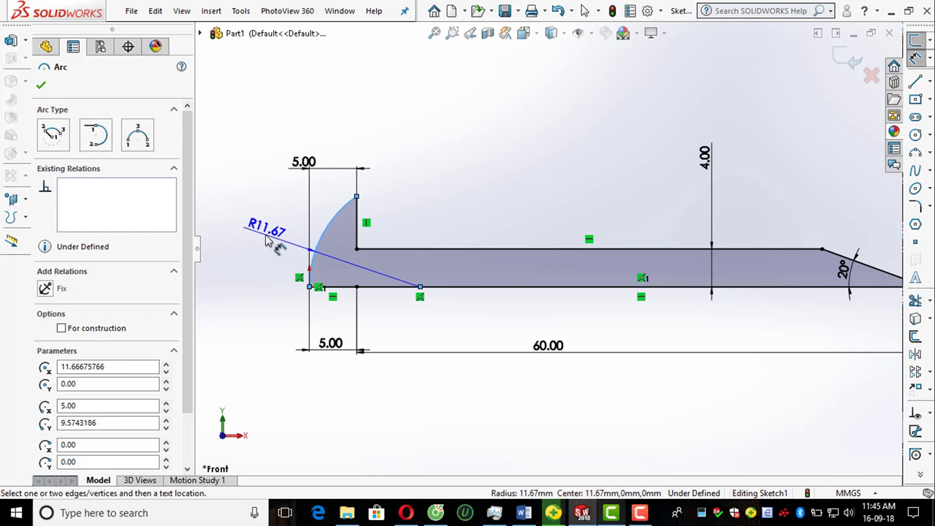
{"action": "left_click", "coordinate": [266, 243]}
{"action": "type", "text": "12"}
{"action": "key", "text": "Return"}
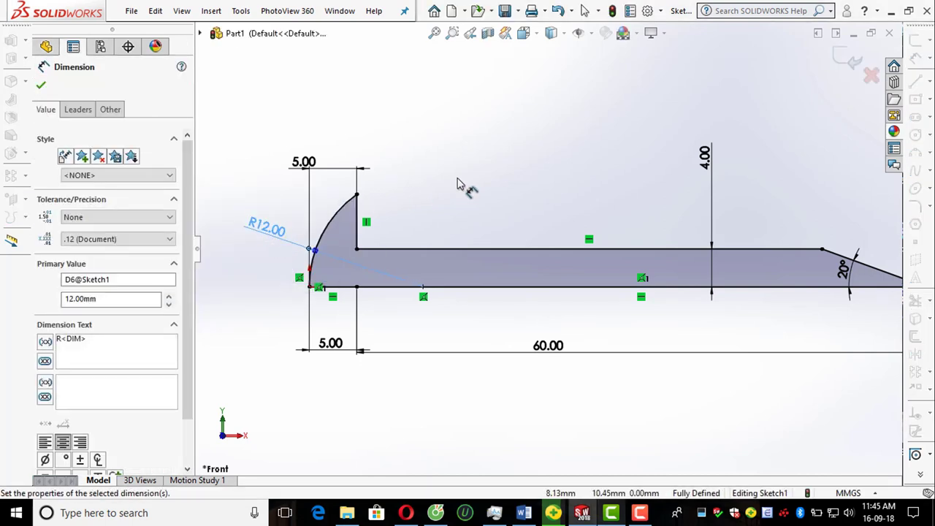
{"action": "key", "text": "Escape"}
{"action": "key", "text": "f"}
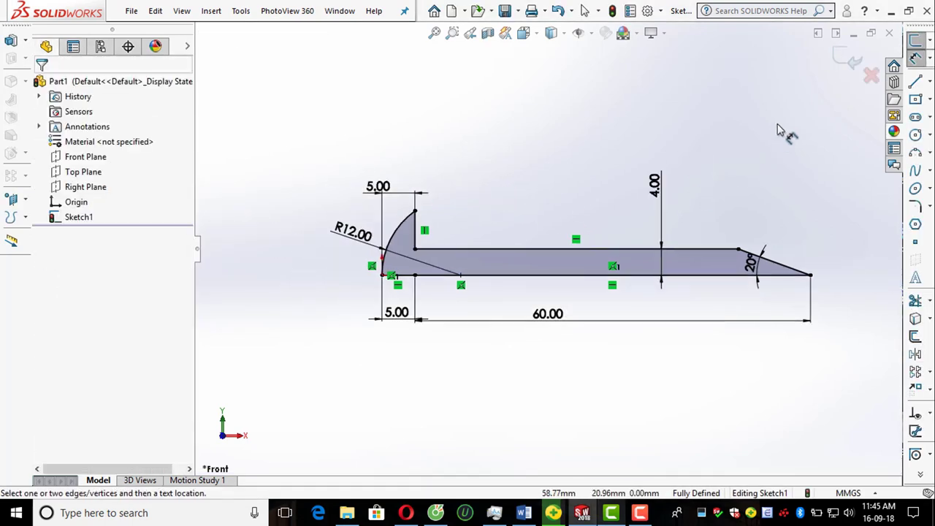
{"action": "left_click", "coordinate": [841, 62]}
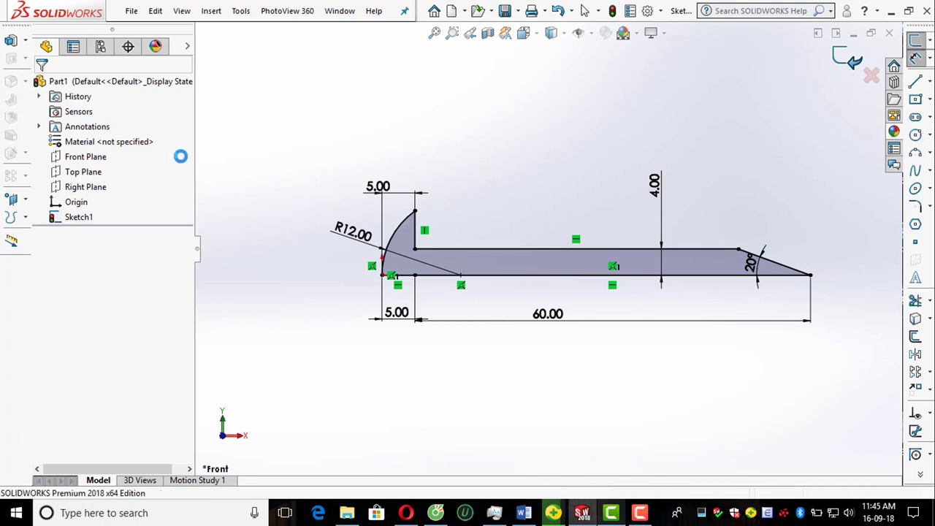
Step: Revolve the profile 360° around the bottom line into a solid screw
{"action": "left_click", "coordinate": [26, 42]}
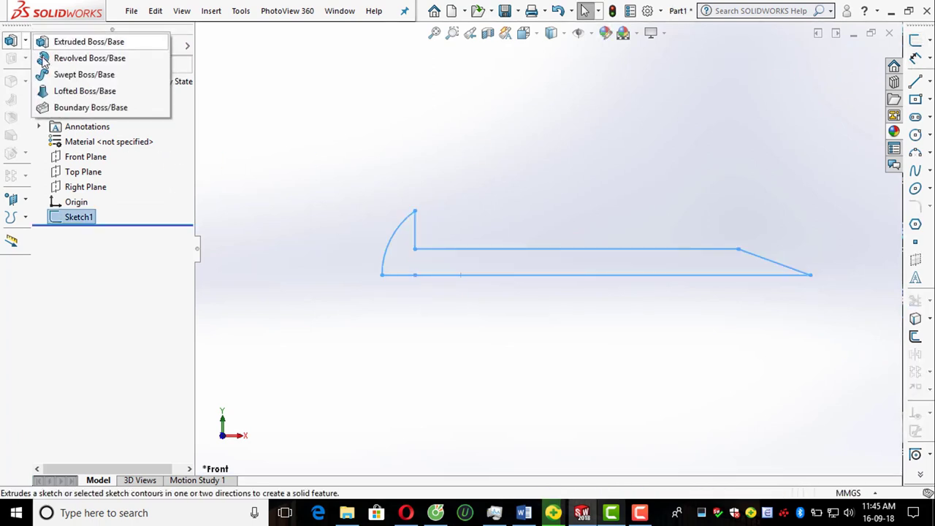
{"action": "left_click", "coordinate": [80, 56]}
{"action": "left_click", "coordinate": [529, 289]}
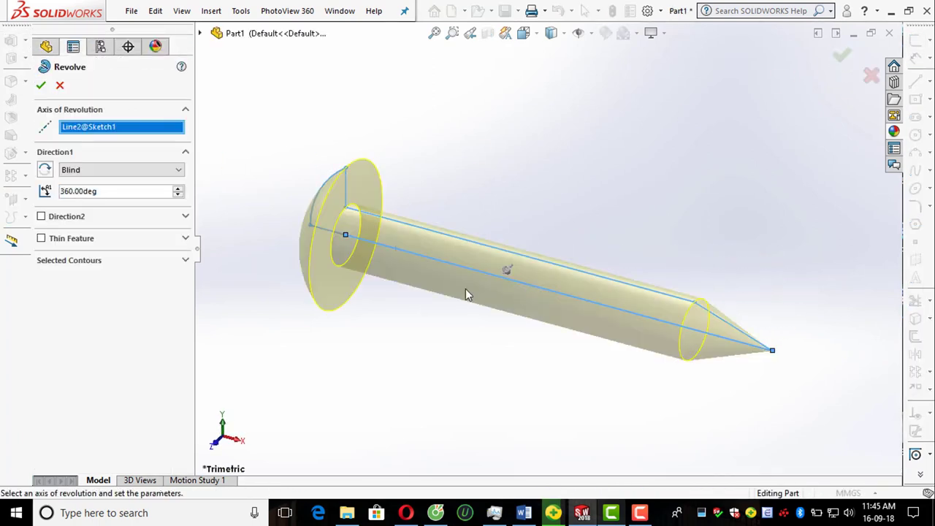
{"action": "left_click", "coordinate": [41, 86]}
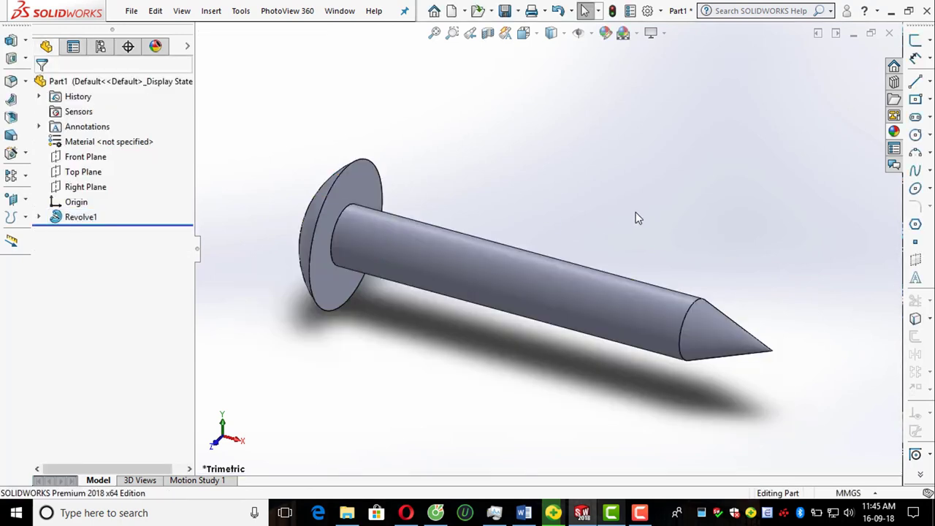
Step: Fillet the shank-to-cone edge with a 2 mm radius
{"action": "left_click", "coordinate": [12, 81]}
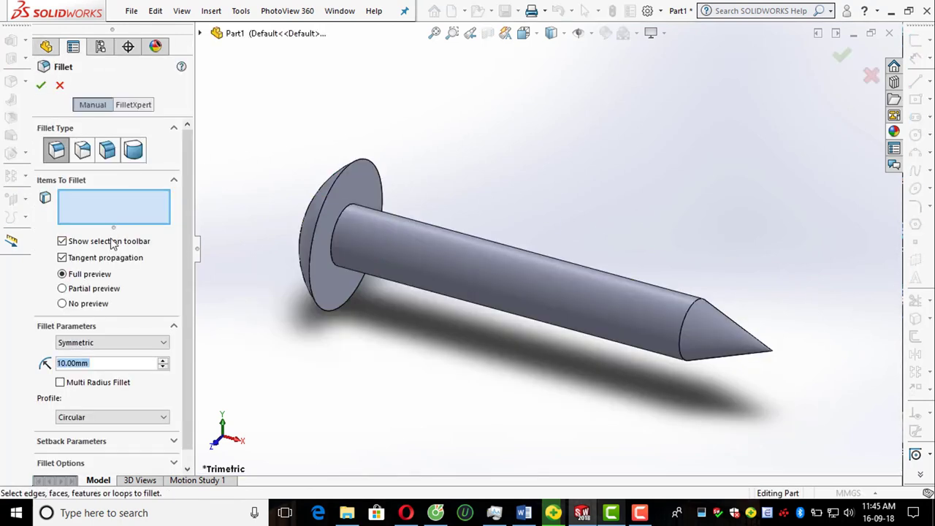
{"action": "type", "text": "2"}
{"action": "key", "text": "Return"}
{"action": "left_click", "coordinate": [681, 349]}
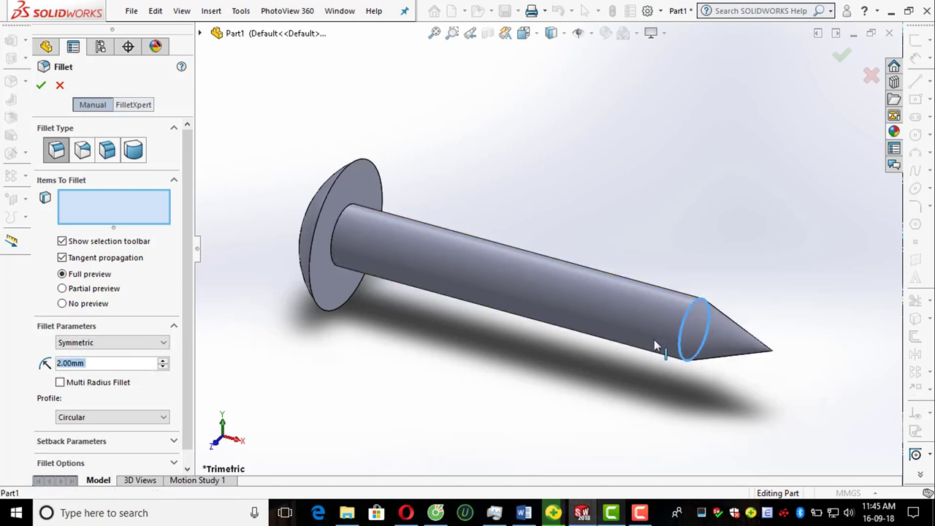
{"action": "left_click", "coordinate": [842, 57]}
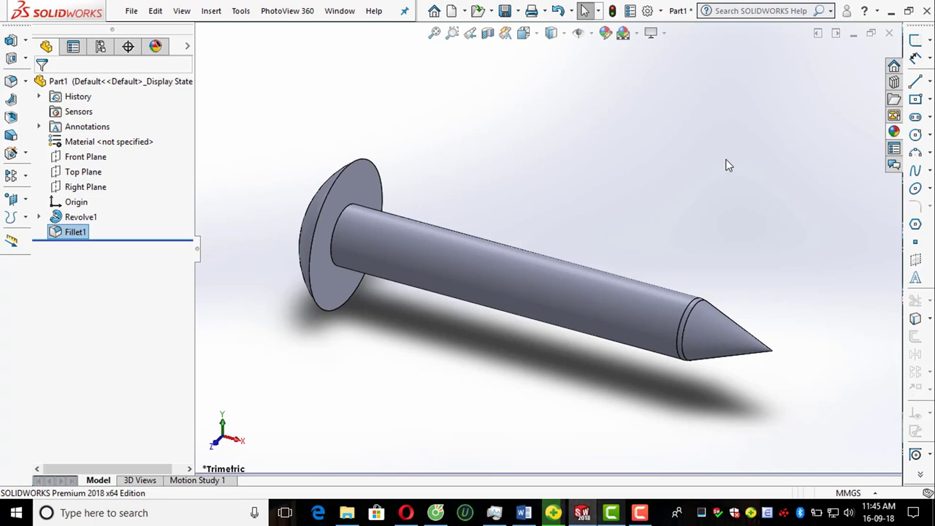
{"action": "scroll", "coordinate": [693, 187], "scroll_direction": "up", "scroll_amount": 2}
{"action": "scroll", "coordinate": [722, 185], "scroll_direction": "down", "scroll_amount": 2}
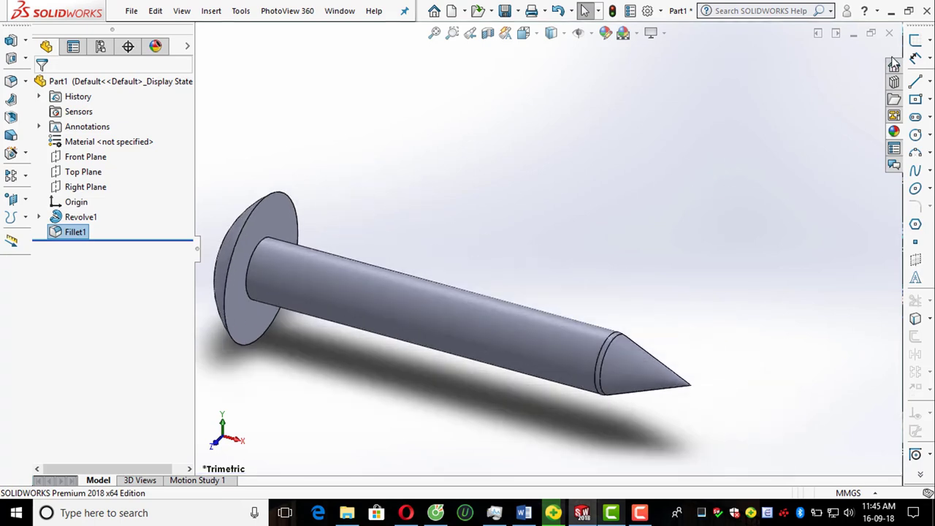
Step: Create Plane1 at the circular edge where the cone meets the shank
{"action": "key", "text": "z"}
{"action": "left_click", "coordinate": [263, 147]}
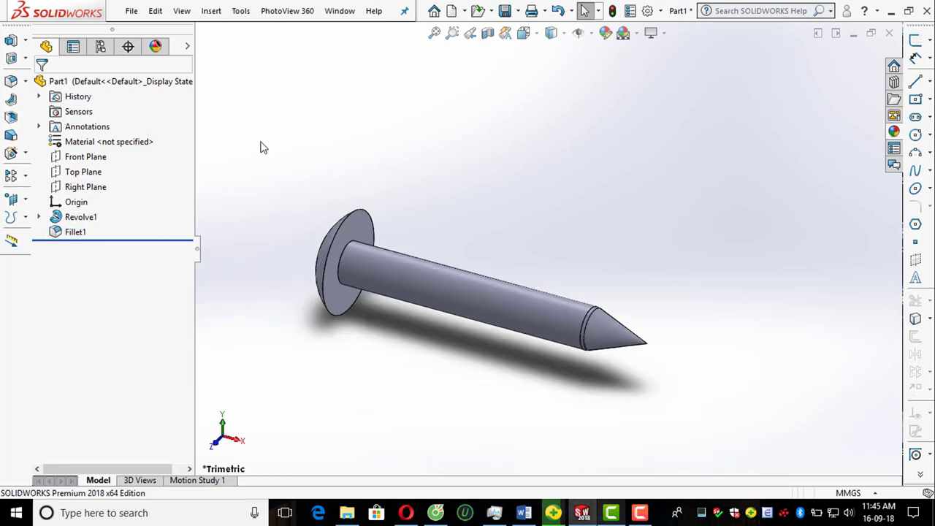
{"action": "left_click", "coordinate": [25, 199]}
{"action": "scroll", "coordinate": [555, 329], "scroll_direction": "down", "scroll_amount": 3}
{"action": "scroll", "coordinate": [606, 317], "scroll_direction": "down", "scroll_amount": 3}
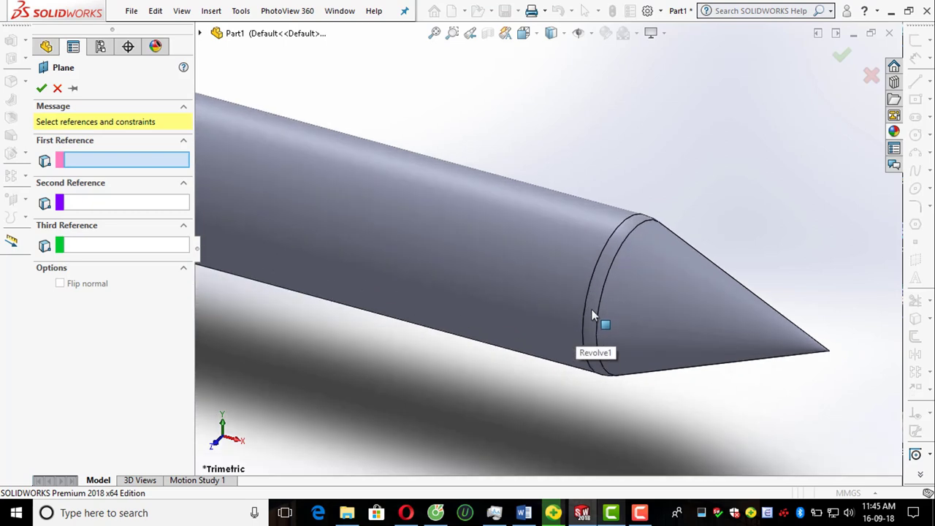
{"action": "left_click", "coordinate": [586, 314]}
{"action": "scroll", "coordinate": [608, 332], "scroll_direction": "up", "scroll_amount": 3}
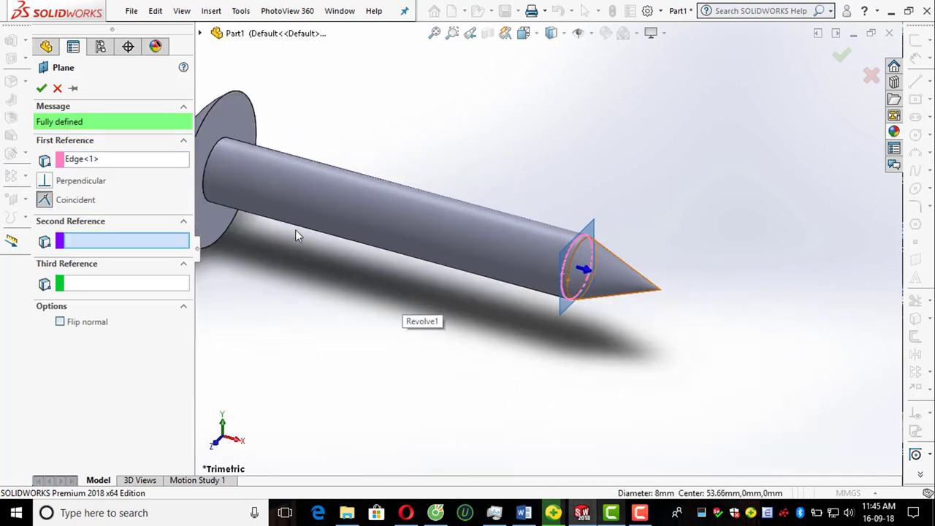
{"action": "left_click", "coordinate": [41, 88]}
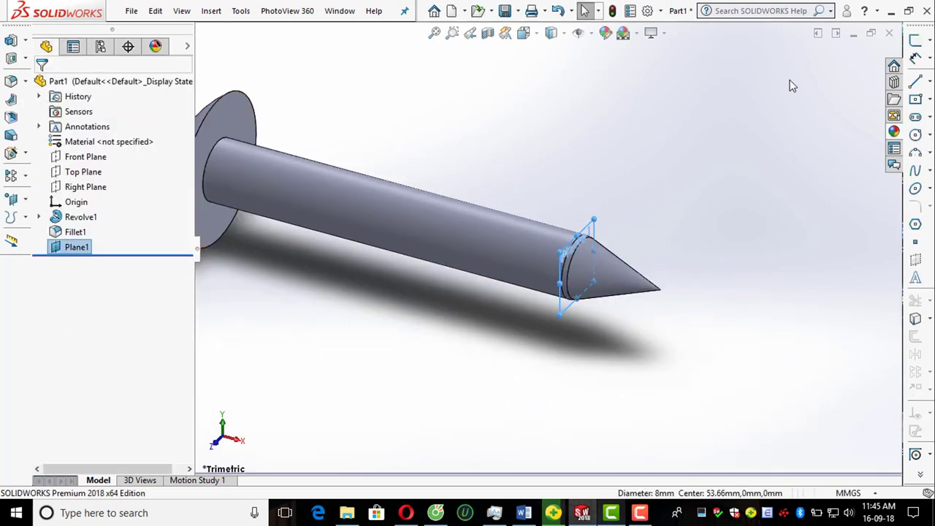
Step: Sketch on Plane1 and convert the cone-base circular edge into a sketch circle
{"action": "left_click", "coordinate": [916, 42]}
{"action": "scroll", "coordinate": [606, 197], "scroll_direction": "down", "scroll_amount": 2}
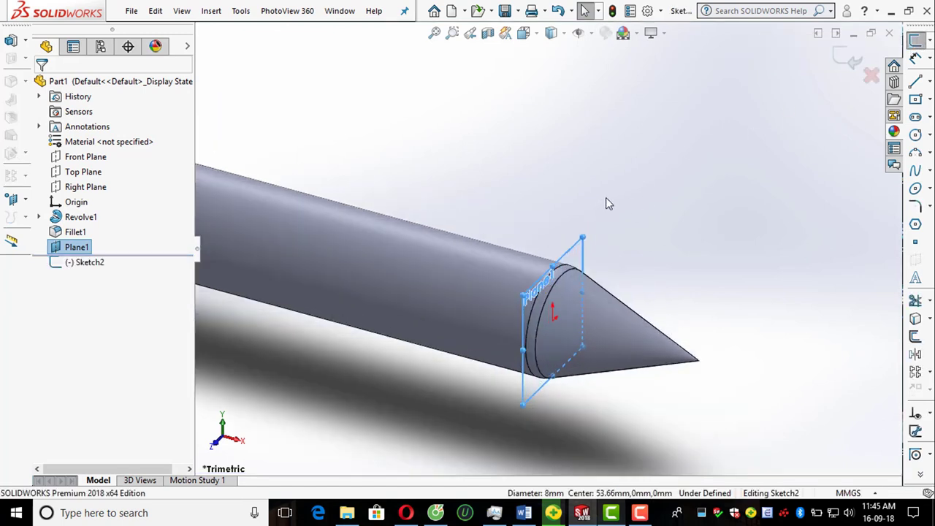
{"action": "scroll", "coordinate": [629, 196], "scroll_direction": "up", "scroll_amount": 1}
{"action": "left_click", "coordinate": [915, 320]}
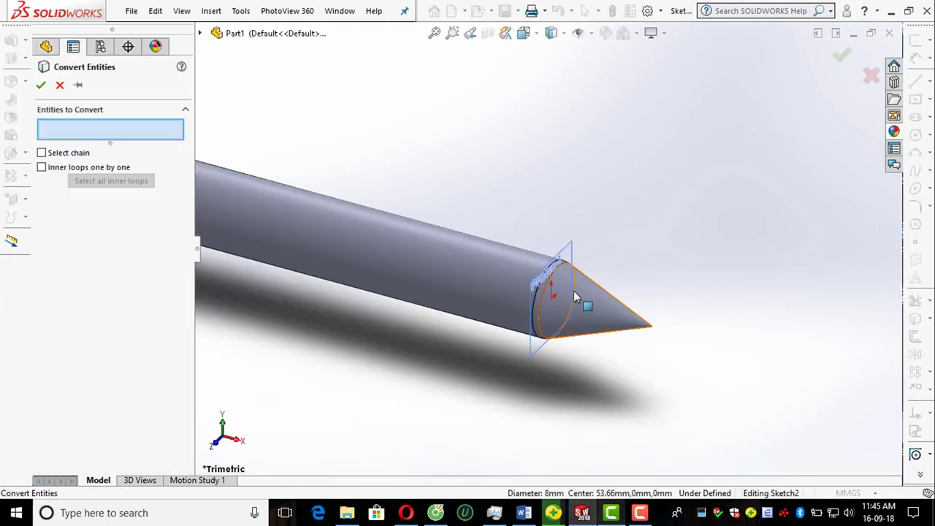
{"action": "scroll", "coordinate": [577, 301], "scroll_direction": "down", "scroll_amount": 3}
{"action": "left_click", "coordinate": [515, 284]}
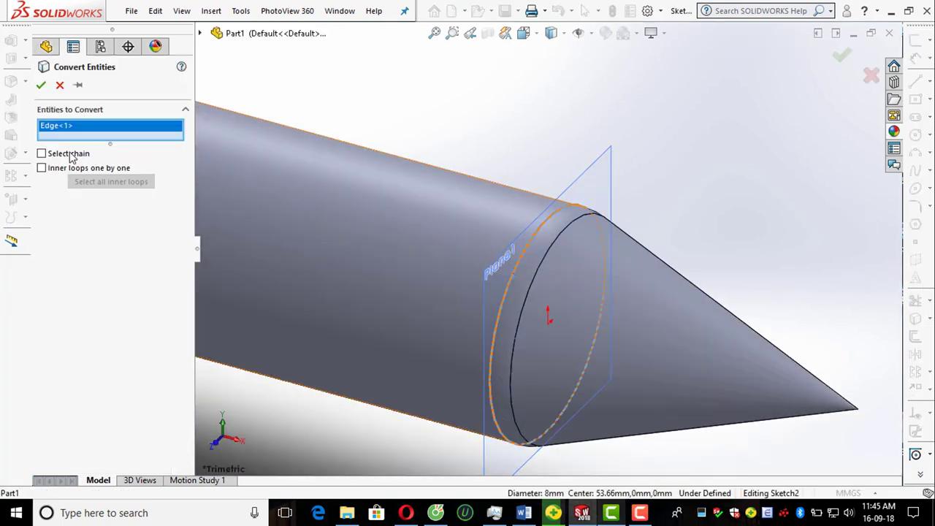
{"action": "left_click", "coordinate": [41, 87]}
{"action": "scroll", "coordinate": [718, 236], "scroll_direction": "up", "scroll_amount": 3}
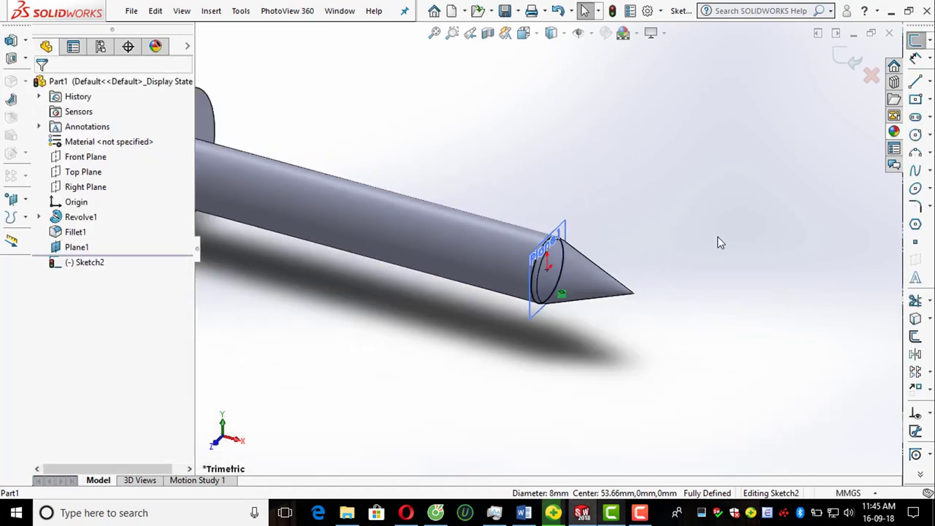
{"action": "scroll", "coordinate": [492, 236], "scroll_direction": "down", "scroll_amount": 1}
{"action": "scroll", "coordinate": [664, 223], "scroll_direction": "down", "scroll_amount": 1}
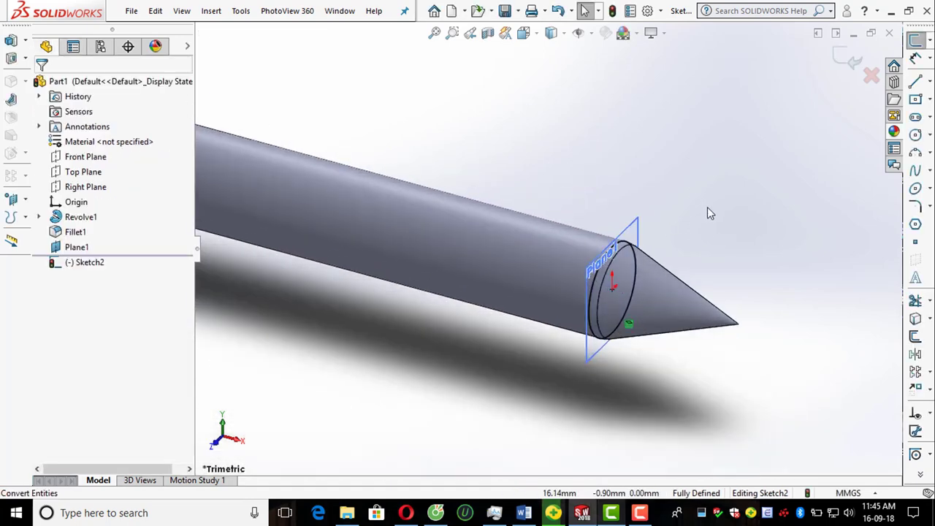
Step: Exit Sketch2 and hide Plane1
{"action": "left_click", "coordinate": [639, 234]}
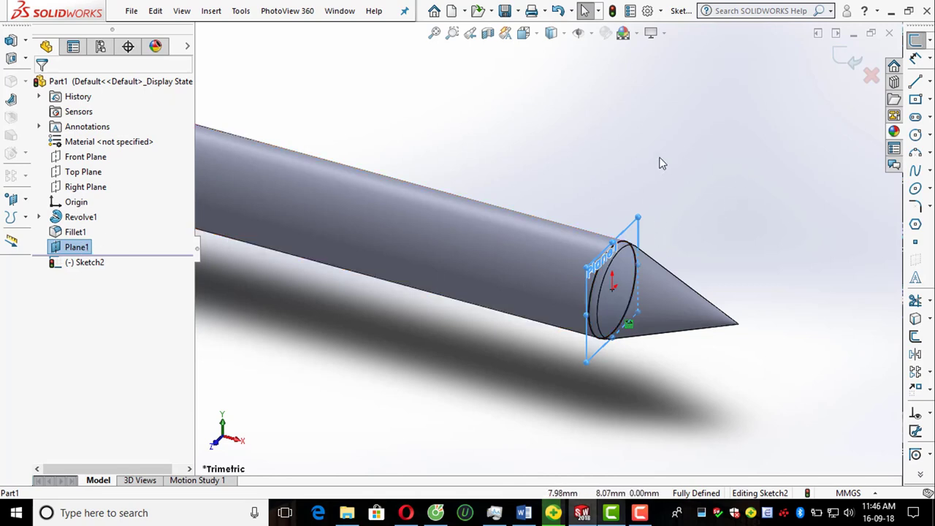
{"action": "left_click", "coordinate": [853, 61]}
{"action": "left_click", "coordinate": [638, 235]}
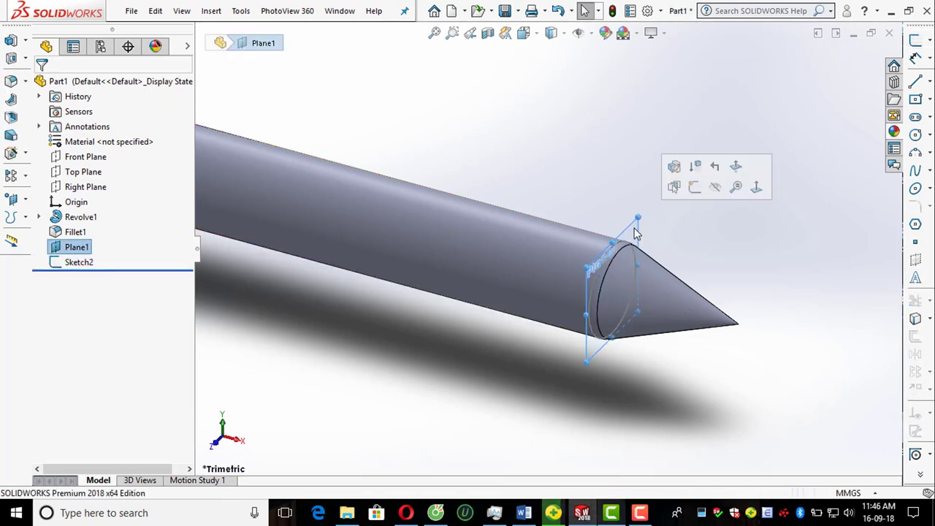
{"action": "left_click", "coordinate": [717, 187]}
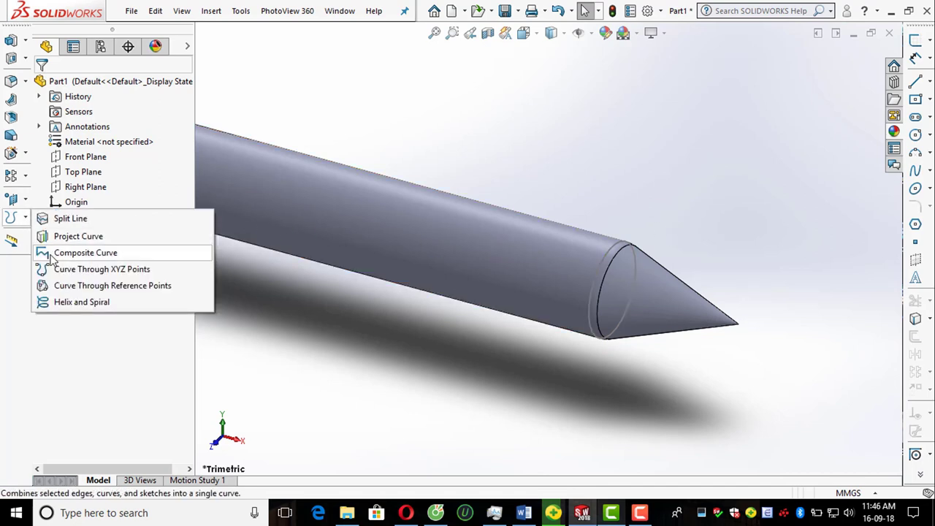
Step: Start a helix on Sketch2's circle, 78.75 mm high, 7 mm pitch, reversed to run past the tip
{"action": "left_click", "coordinate": [64, 302]}
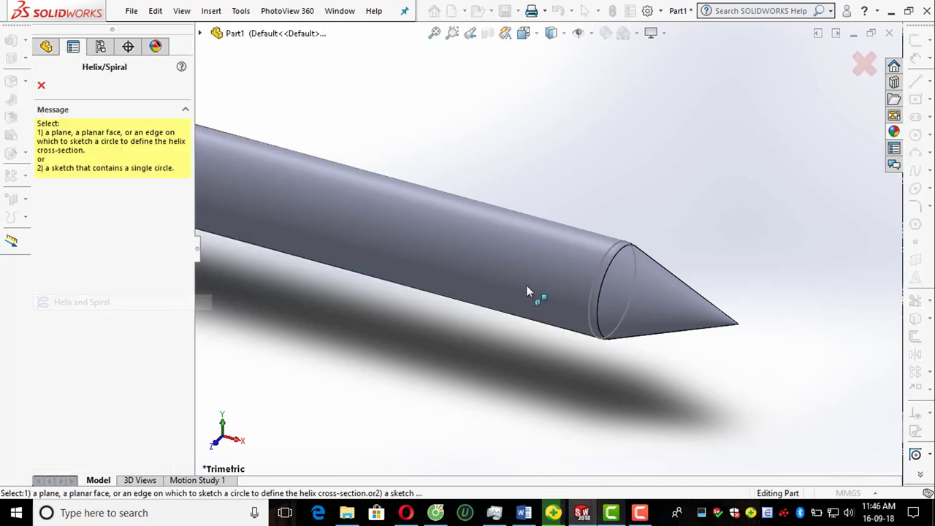
{"action": "left_click", "coordinate": [601, 271]}
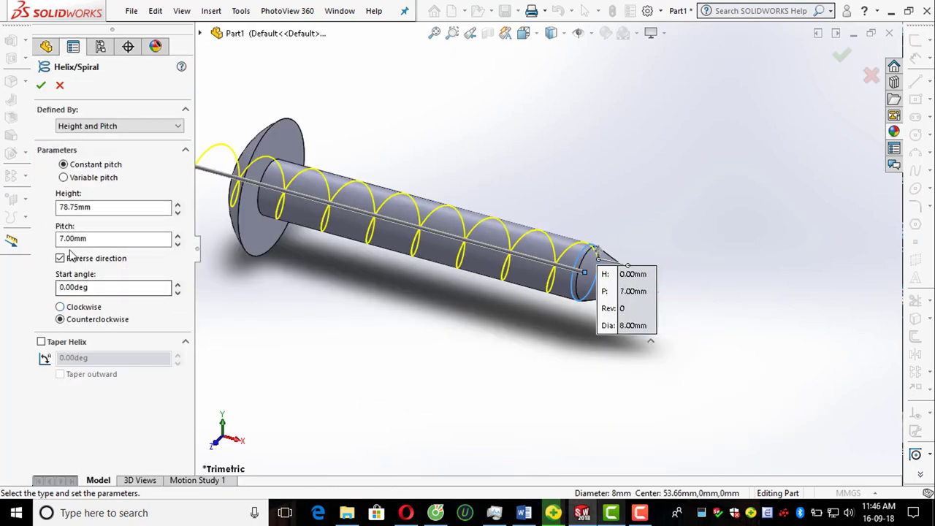
{"action": "left_click", "coordinate": [62, 259]}
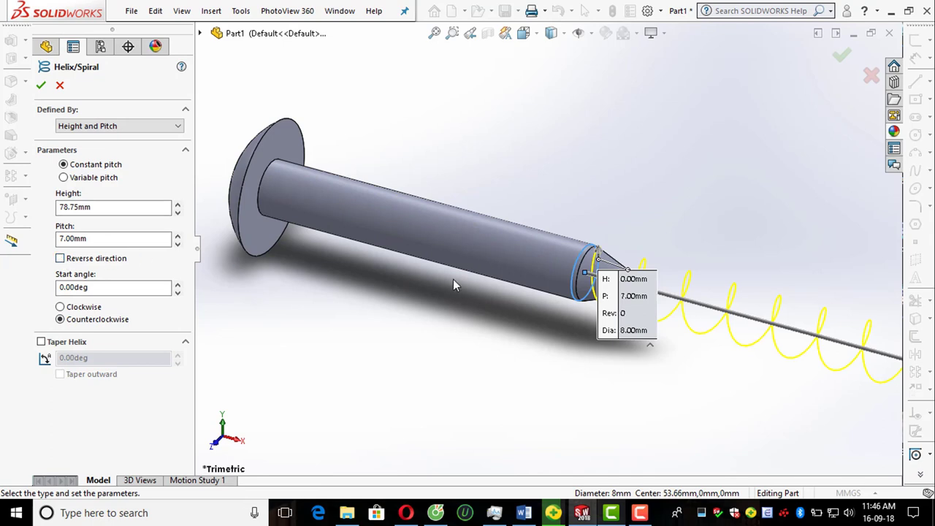
{"action": "scroll", "coordinate": [488, 272], "scroll_direction": "up", "scroll_amount": 3}
{"action": "scroll", "coordinate": [577, 245], "scroll_direction": "down", "scroll_amount": 2}
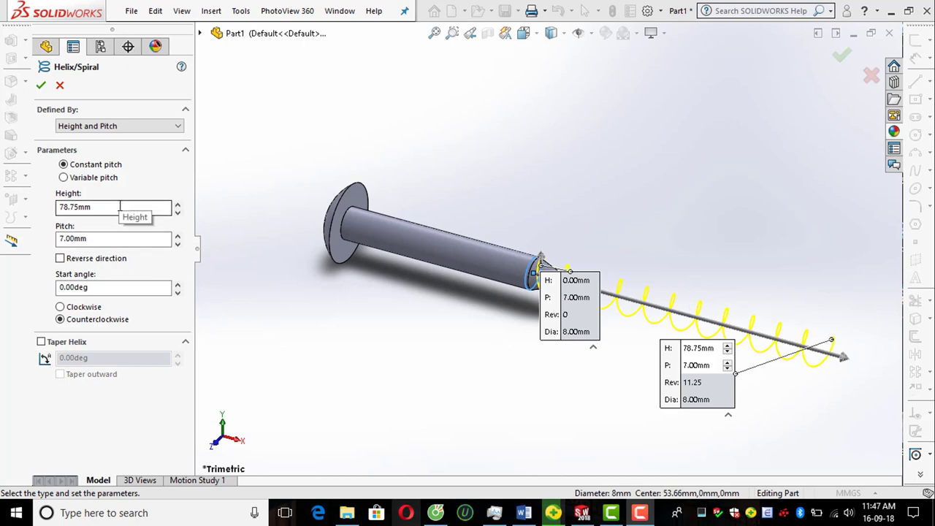
Step: Switch to variable pitch: pitch 4 for both regions, end height 8, end diameter 0.1
{"action": "left_click", "coordinate": [63, 178]}
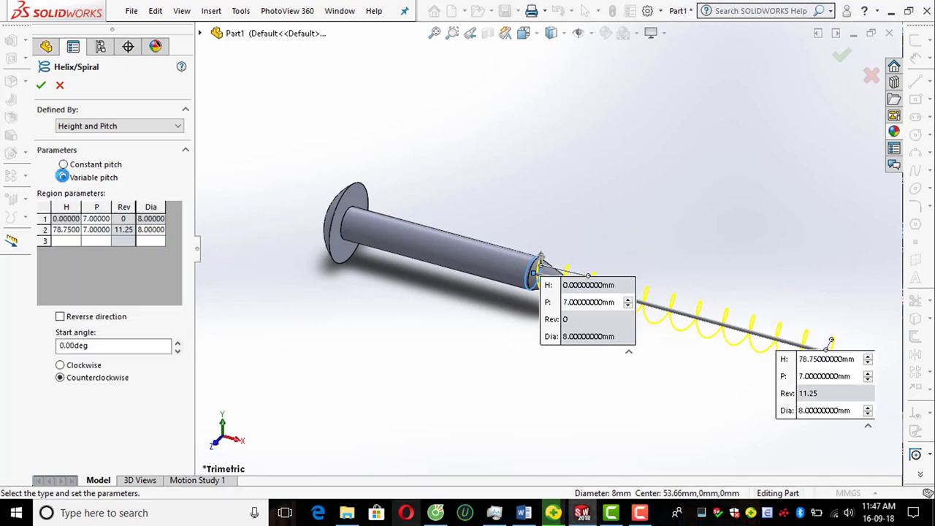
{"action": "double_click", "coordinate": [102, 220]}
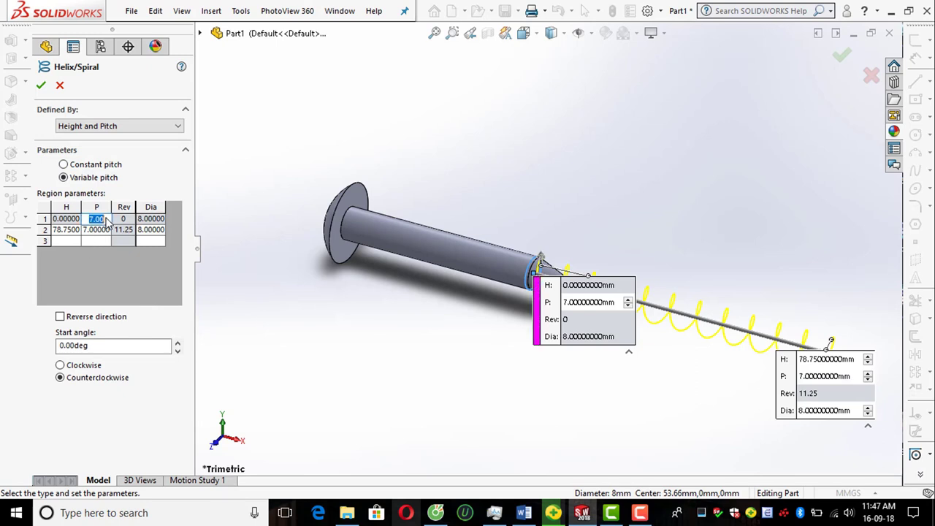
{"action": "type", "text": "4"}
{"action": "key", "text": "Return"}
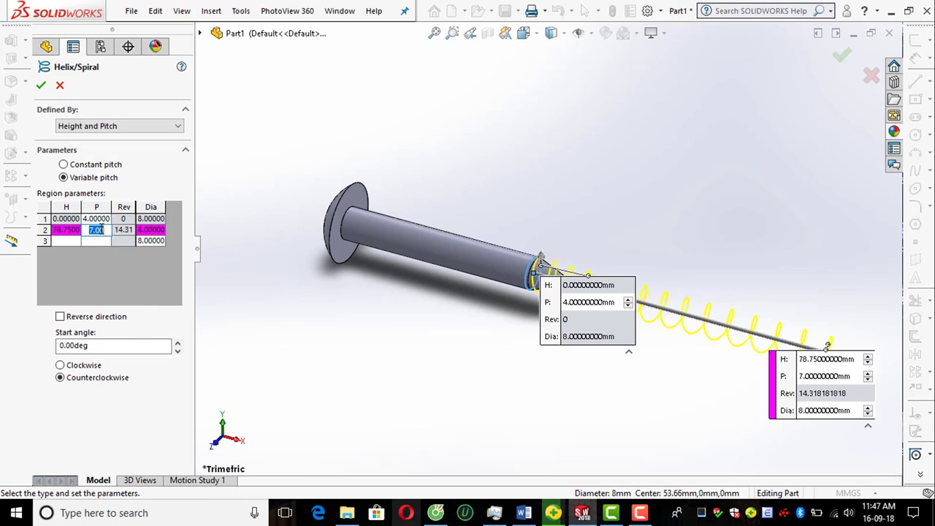
{"action": "type", "text": "4"}
{"action": "key", "text": "Tab"}
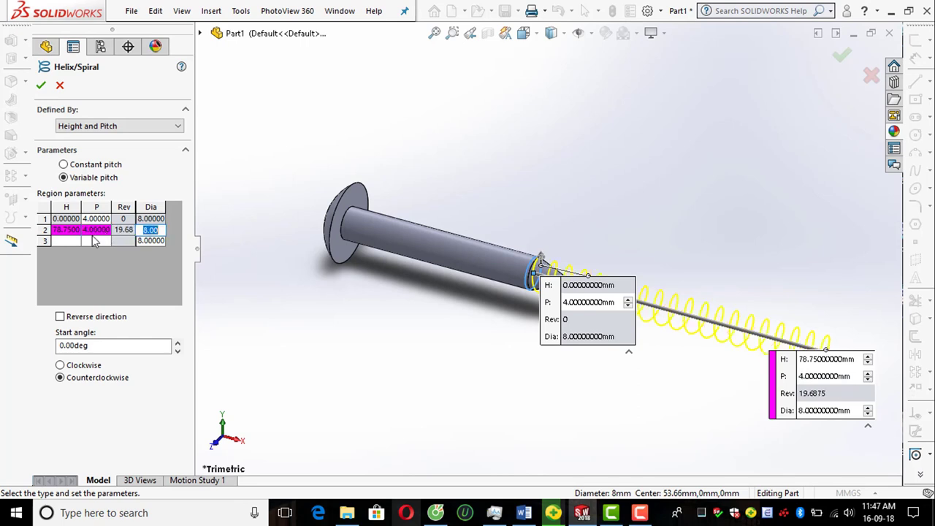
{"action": "double_click", "coordinate": [66, 231]}
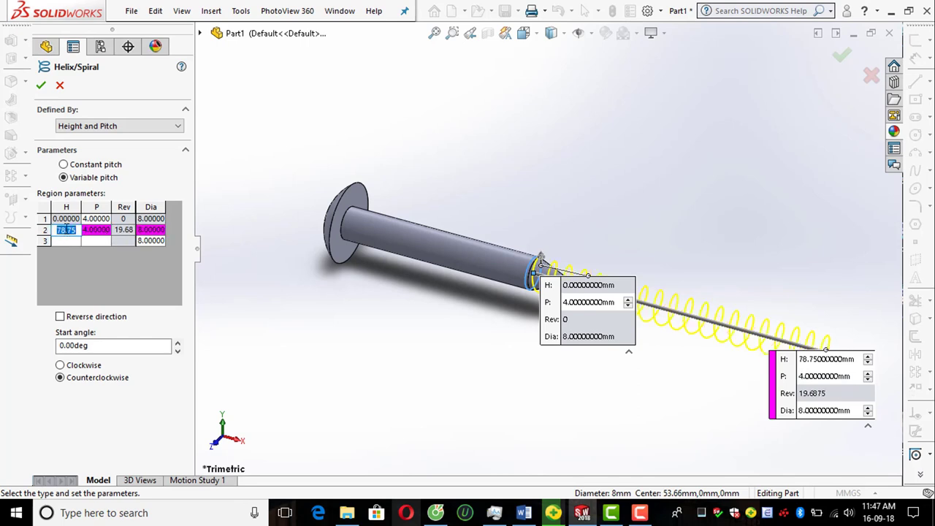
{"action": "type", "text": "8"}
{"action": "key", "text": "Tab"}
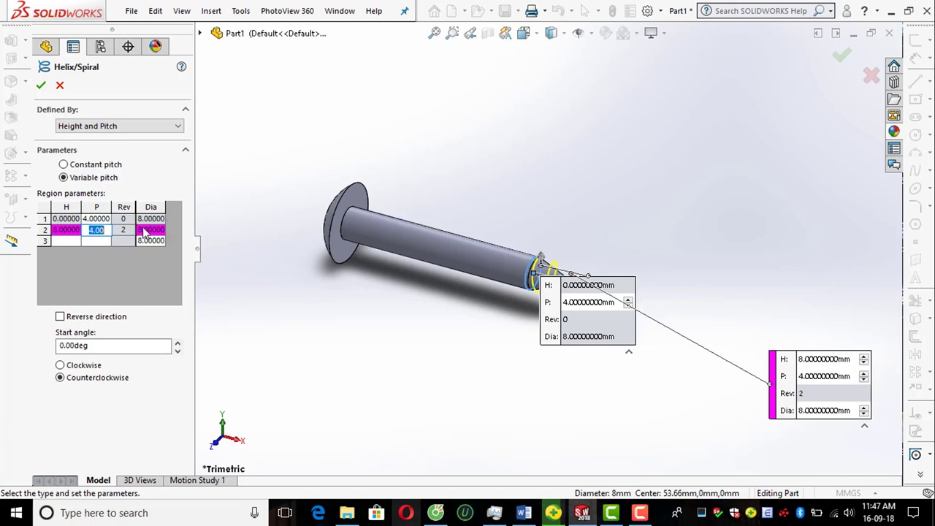
{"action": "key", "text": "Tab"}
{"action": "type", "text": "0.1"}
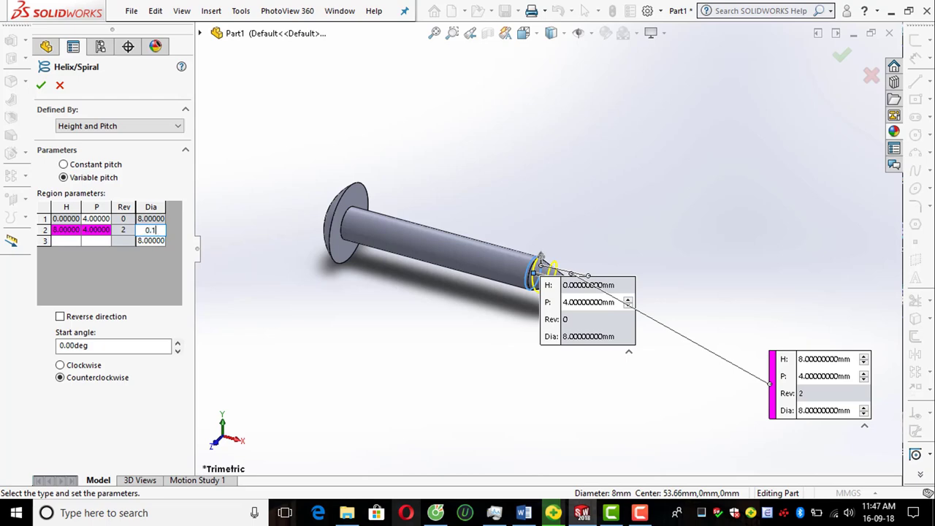
{"action": "key", "text": "Tab"}
Step: Check the tapered helix preview on the cone tip and accept it
{"action": "scroll", "coordinate": [588, 297], "scroll_direction": "down", "scroll_amount": 5}
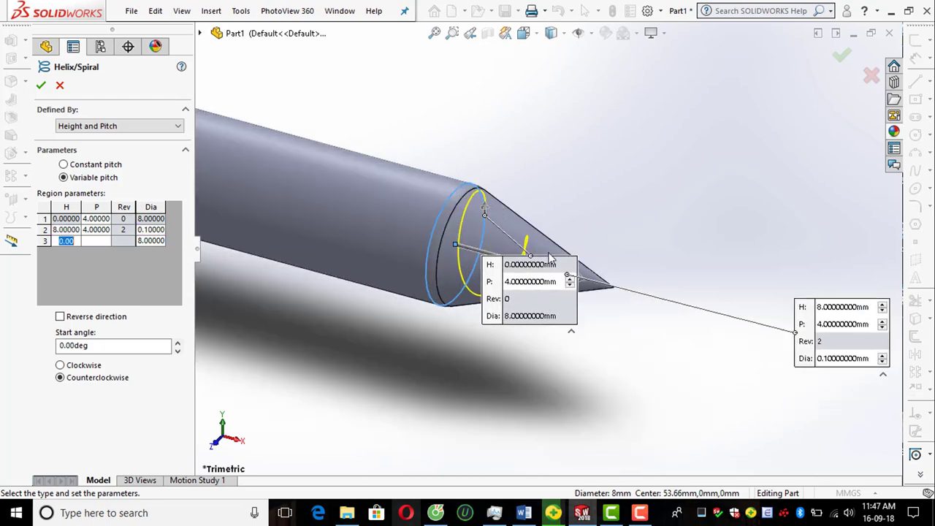
{"action": "middle_click_drag", "start_coordinate": [588, 297], "coordinate": [619, 310]}
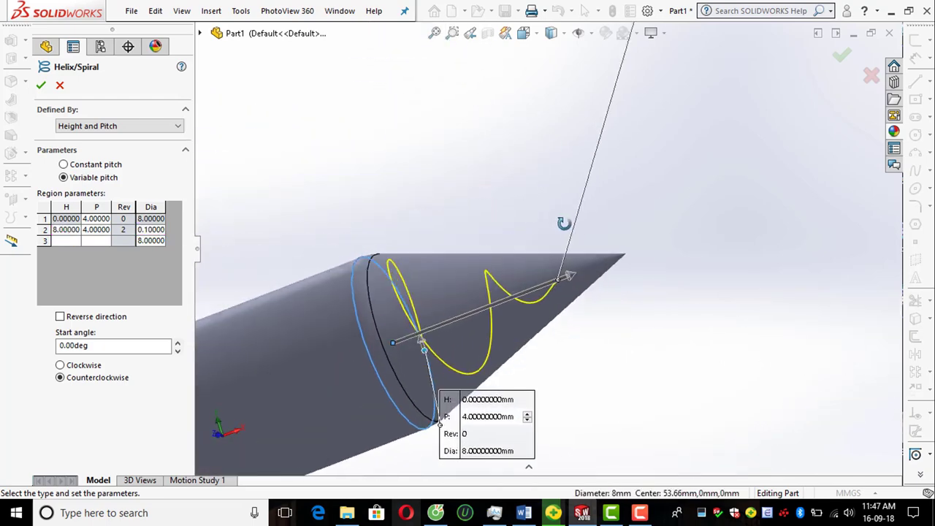
{"action": "scroll", "coordinate": [620, 311], "scroll_direction": "up", "scroll_amount": 3}
{"action": "scroll", "coordinate": [627, 315], "scroll_direction": "up", "scroll_amount": 3}
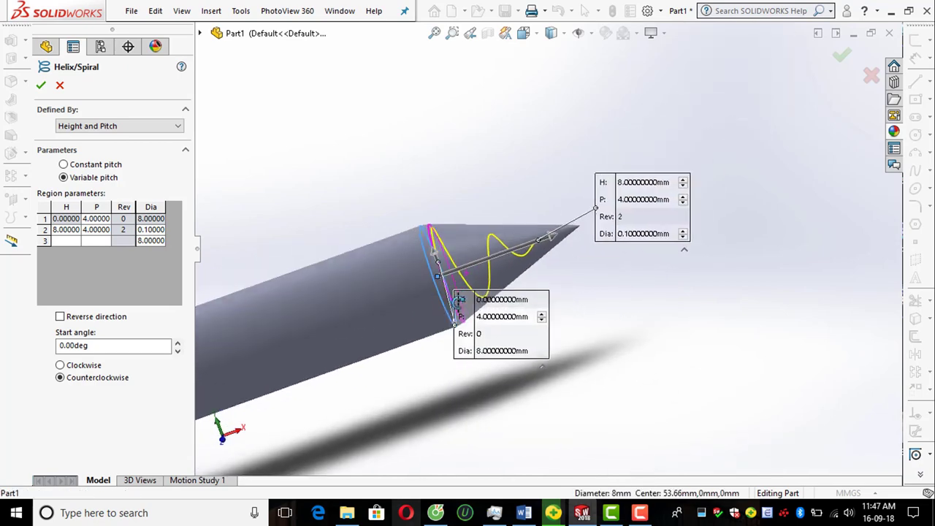
{"action": "left_click", "coordinate": [40, 89]}
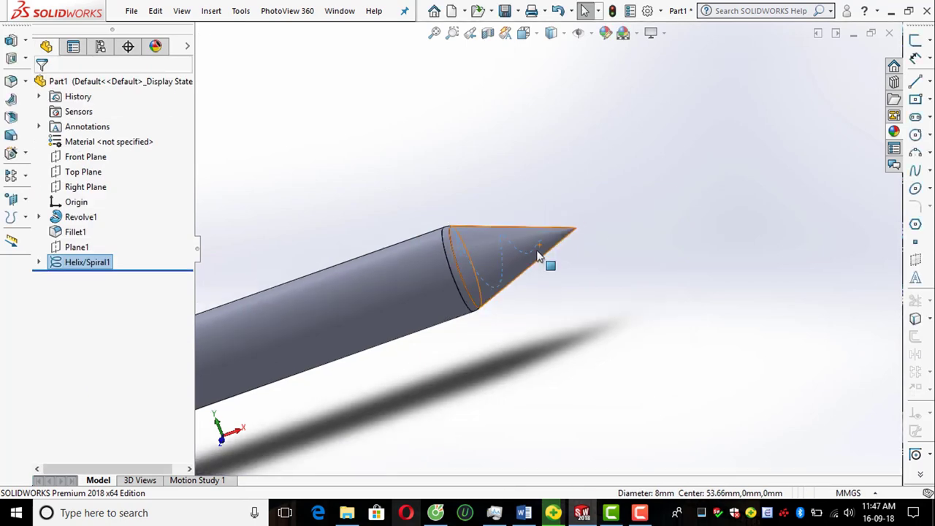
Step: Orbit around the screw tip and start a new sketch on Plane1
{"action": "scroll", "coordinate": [468, 242], "scroll_direction": "down", "scroll_amount": 3}
{"action": "scroll", "coordinate": [472, 263], "scroll_direction": "down", "scroll_amount": 2}
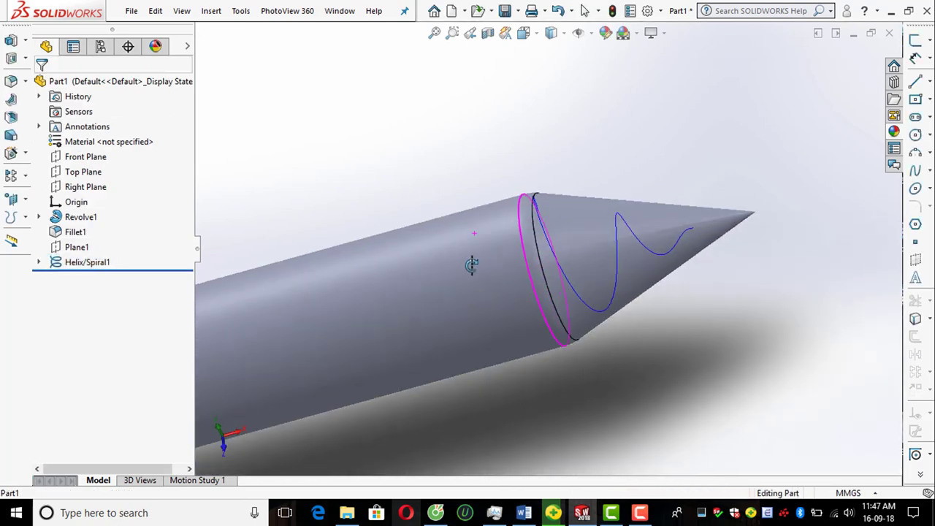
{"action": "scroll", "coordinate": [484, 324], "scroll_direction": "down", "scroll_amount": 2}
{"action": "scroll", "coordinate": [510, 212], "scroll_direction": "down", "scroll_amount": 3}
{"action": "scroll", "coordinate": [512, 219], "scroll_direction": "up", "scroll_amount": 3}
{"action": "scroll", "coordinate": [531, 248], "scroll_direction": "up", "scroll_amount": 3}
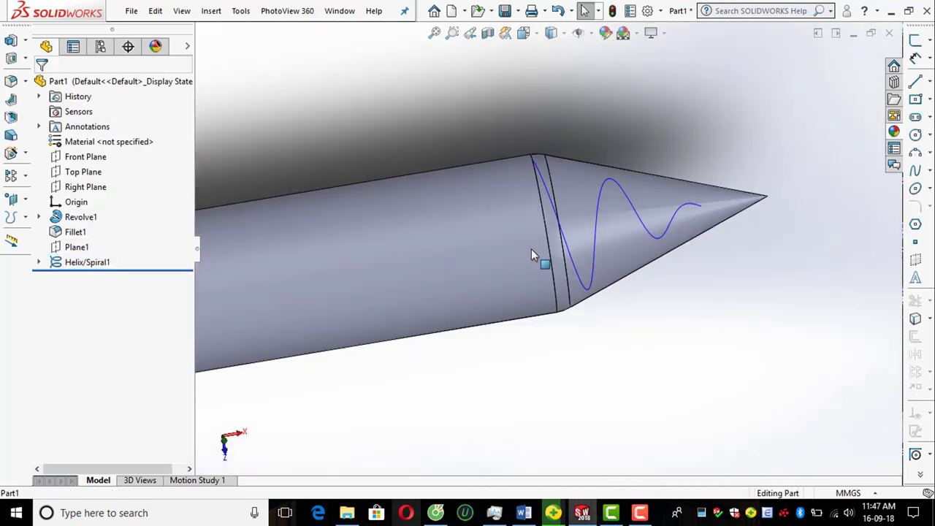
{"action": "scroll", "coordinate": [531, 256], "scroll_direction": "up", "scroll_amount": 1}
{"action": "scroll", "coordinate": [498, 198], "scroll_direction": "up", "scroll_amount": 3}
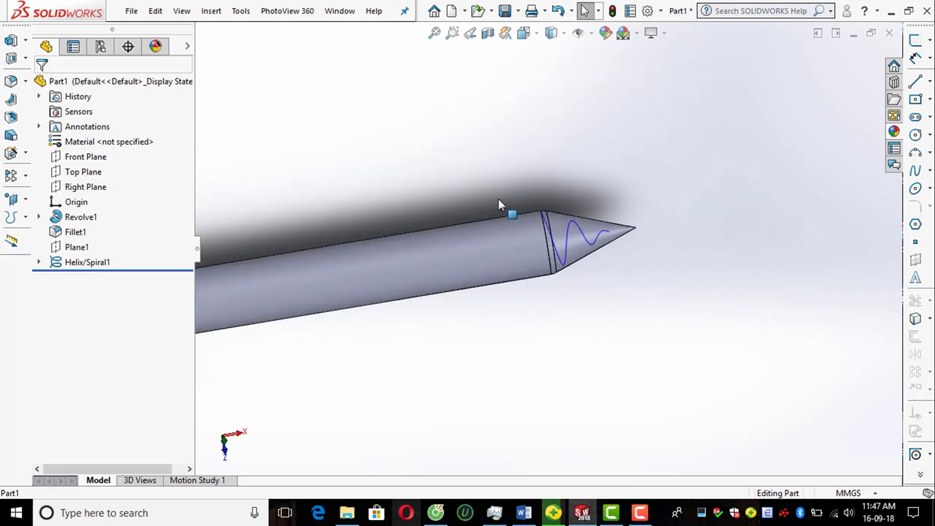
{"action": "scroll", "coordinate": [526, 202], "scroll_direction": "down", "scroll_amount": 3}
{"action": "scroll", "coordinate": [518, 224], "scroll_direction": "up", "scroll_amount": 2}
{"action": "middle_click_drag", "start_coordinate": [518, 224], "coordinate": [510, 248]}
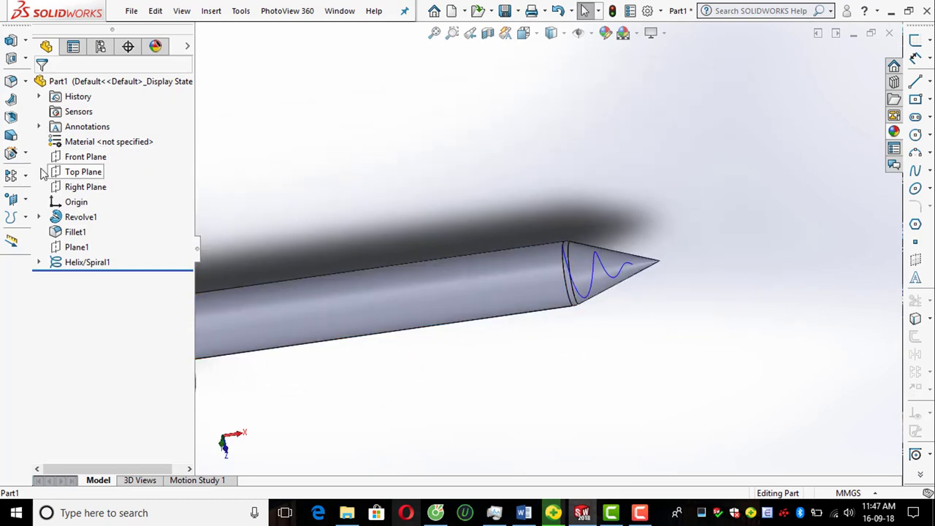
{"action": "left_click", "coordinate": [916, 40]}
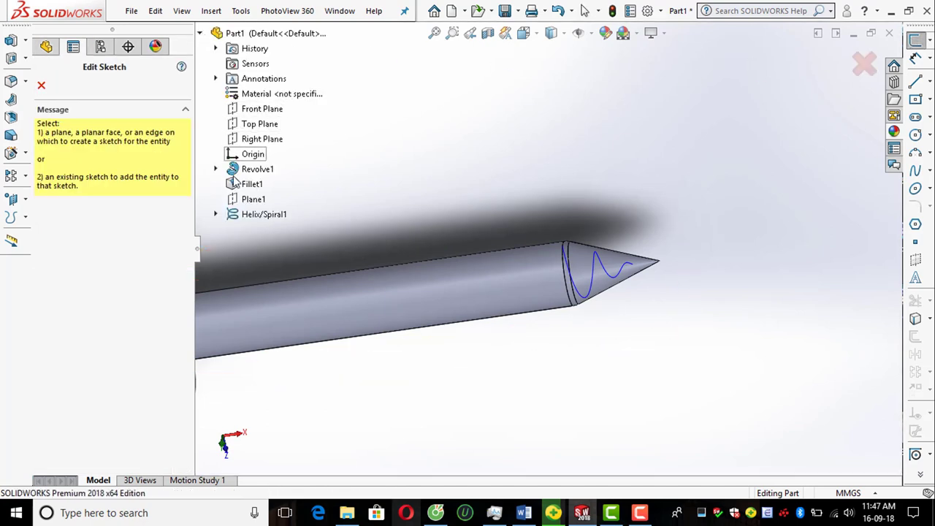
{"action": "left_click", "coordinate": [254, 198]}
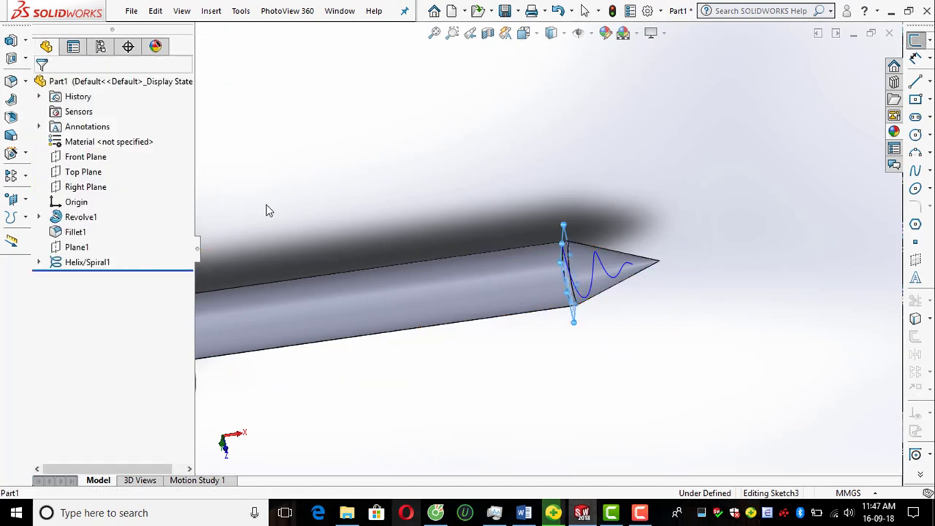
Step: Convert the shaft-cone edge into an 8 mm sketch circle and exit Sketch3
{"action": "left_click", "coordinate": [915, 317]}
{"action": "middle_click_drag", "start_coordinate": [750, 288], "coordinate": [780, 247]}
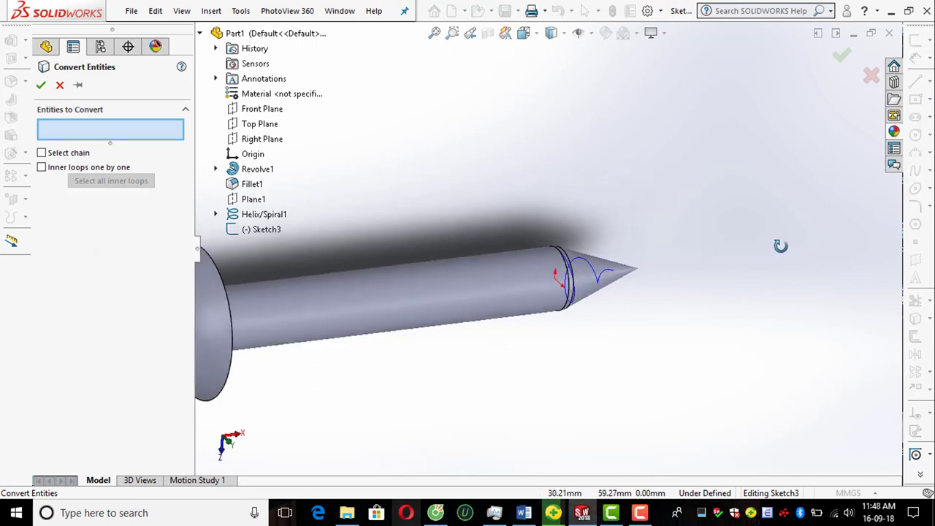
{"action": "scroll", "coordinate": [606, 306], "scroll_direction": "down", "scroll_amount": 3}
{"action": "left_click", "coordinate": [520, 296]}
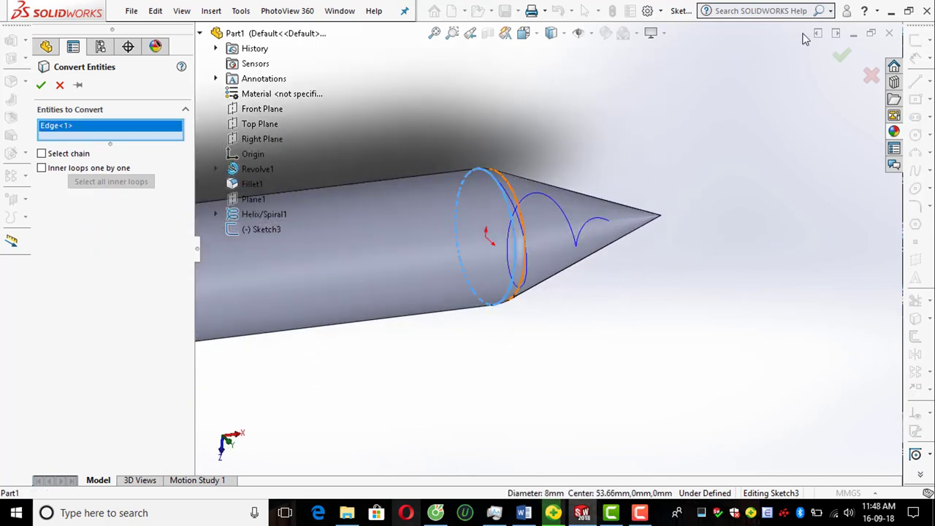
{"action": "left_click", "coordinate": [840, 58]}
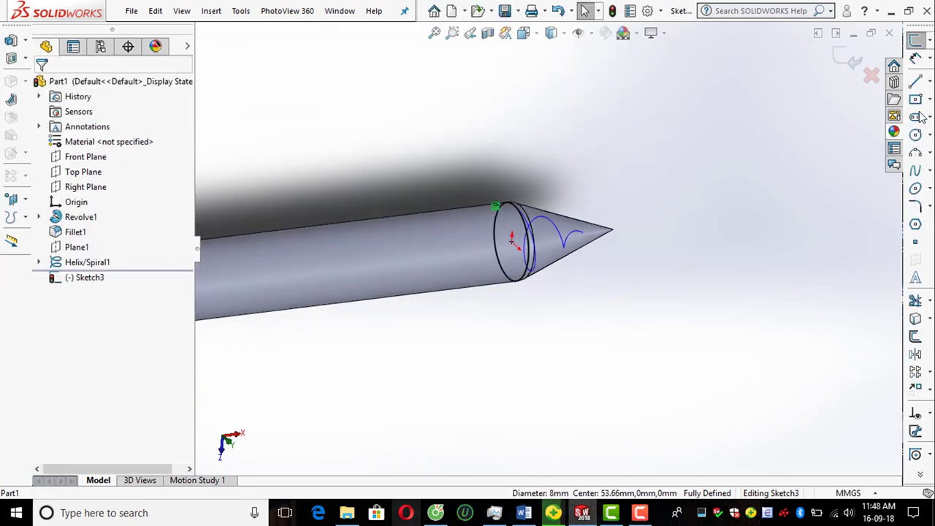
{"action": "left_click", "coordinate": [849, 57]}
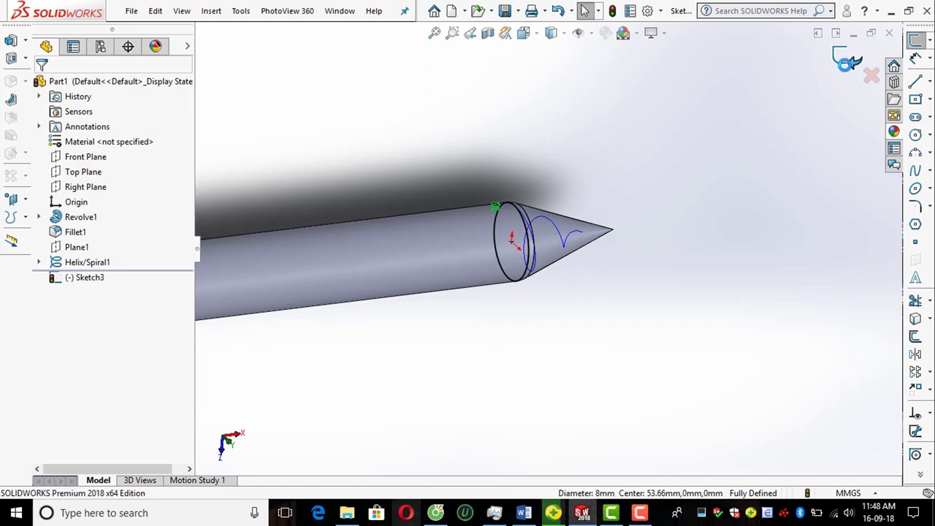
Step: Start a helix on Sketch3 with constant pitch, reversed direction and 4 mm pitch
{"action": "left_click", "coordinate": [25, 219]}
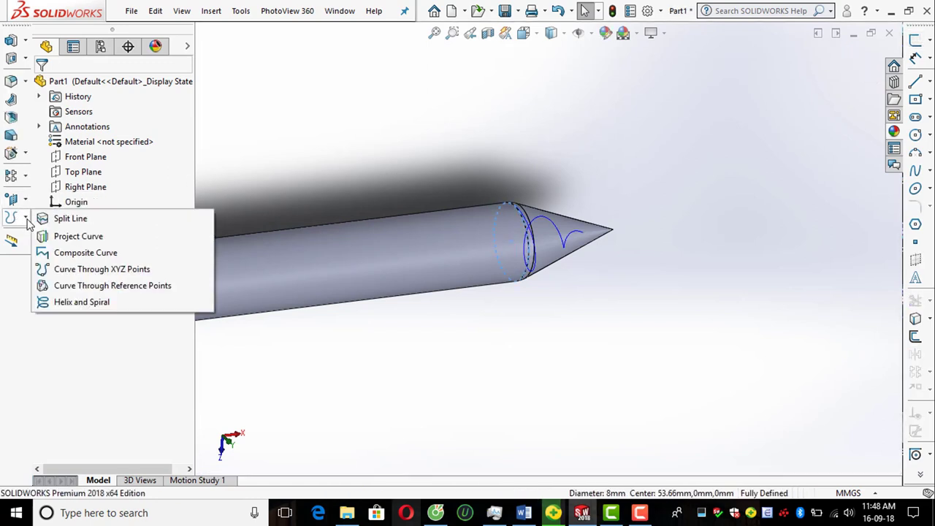
{"action": "left_click", "coordinate": [70, 304]}
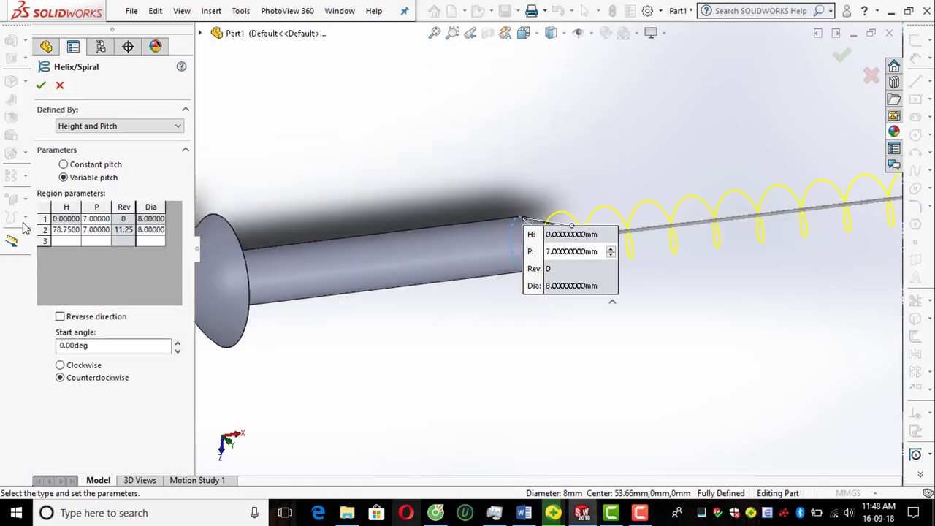
{"action": "left_click", "coordinate": [64, 165]}
{"action": "scroll", "coordinate": [600, 302], "scroll_direction": "up", "scroll_amount": 2}
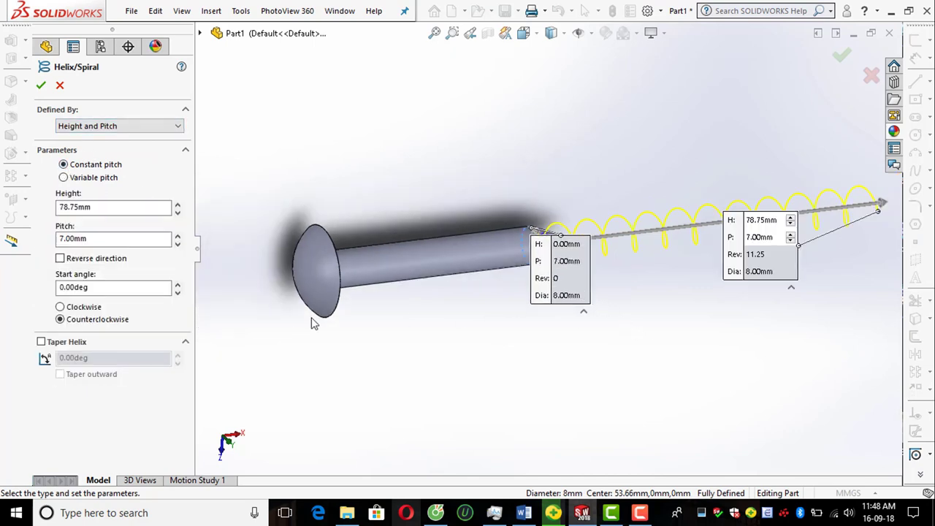
{"action": "left_click", "coordinate": [60, 260]}
{"action": "left_click", "coordinate": [112, 239]}
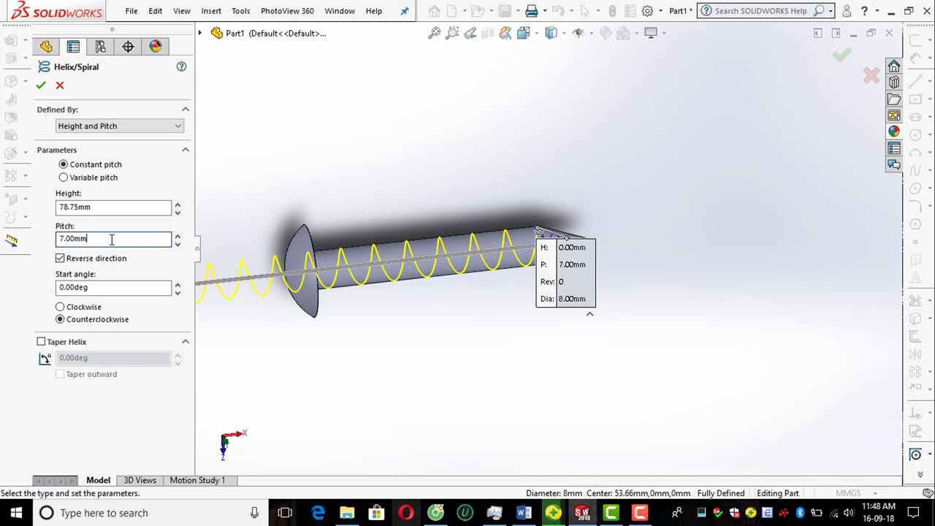
{"action": "double_click", "coordinate": [112, 239]}
{"action": "type", "text": "4"}
{"action": "key", "text": "Return"}
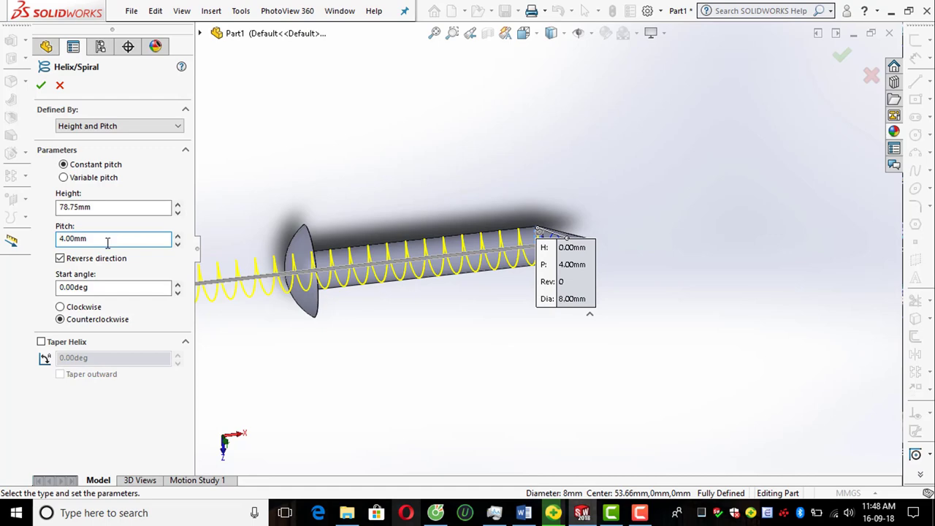
Step: Set the helix height to 45 mm, make it clockwise, and accept Helix/Spiral2
{"action": "double_click", "coordinate": [113, 207]}
{"action": "type", "text": "5"}
{"action": "key", "text": "Return"}
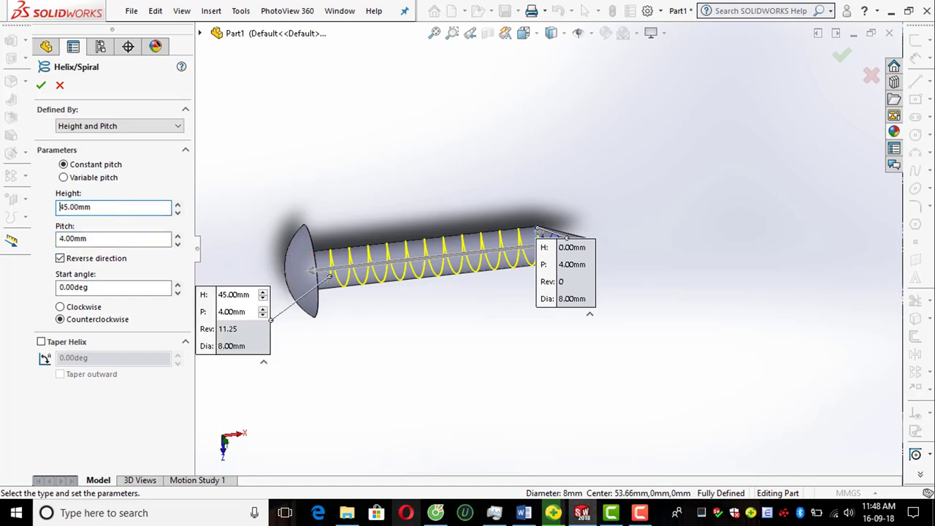
{"action": "scroll", "coordinate": [365, 254], "scroll_direction": "down", "scroll_amount": 3}
{"action": "scroll", "coordinate": [606, 271], "scroll_direction": "up", "scroll_amount": 2}
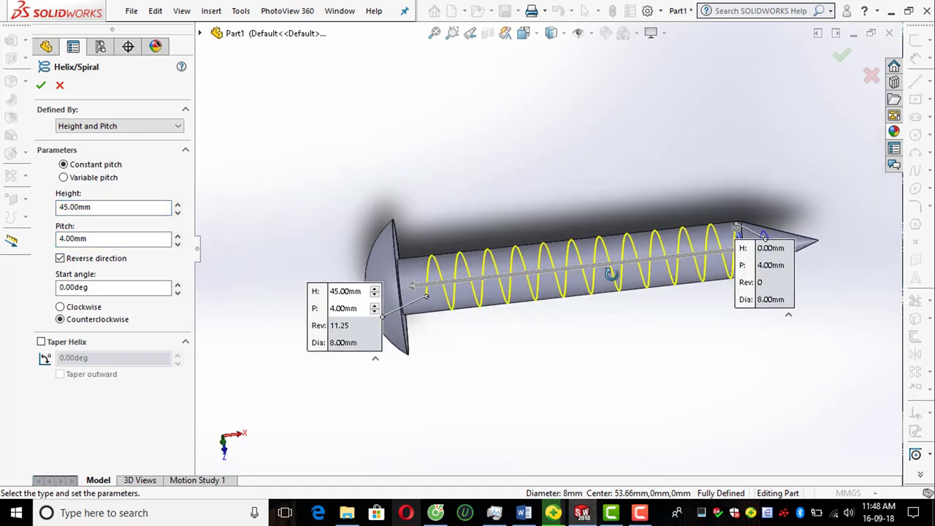
{"action": "scroll", "coordinate": [720, 274], "scroll_direction": "down", "scroll_amount": 2}
{"action": "scroll", "coordinate": [722, 274], "scroll_direction": "down", "scroll_amount": 2}
{"action": "scroll", "coordinate": [731, 236], "scroll_direction": "down", "scroll_amount": 2}
{"action": "scroll", "coordinate": [619, 225], "scroll_direction": "down", "scroll_amount": 2}
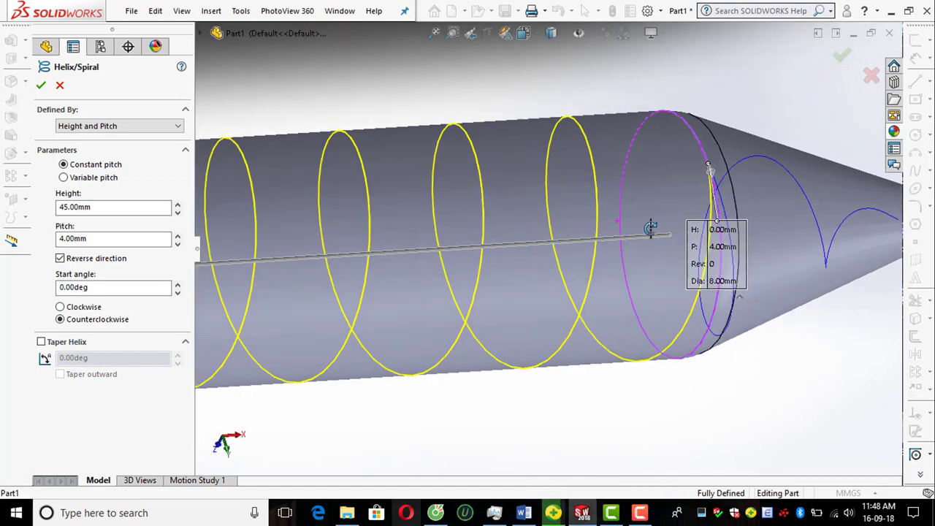
{"action": "scroll", "coordinate": [651, 191], "scroll_direction": "down", "scroll_amount": 2}
{"action": "scroll", "coordinate": [721, 180], "scroll_direction": "down", "scroll_amount": 2}
{"action": "scroll", "coordinate": [624, 185], "scroll_direction": "down", "scroll_amount": 2}
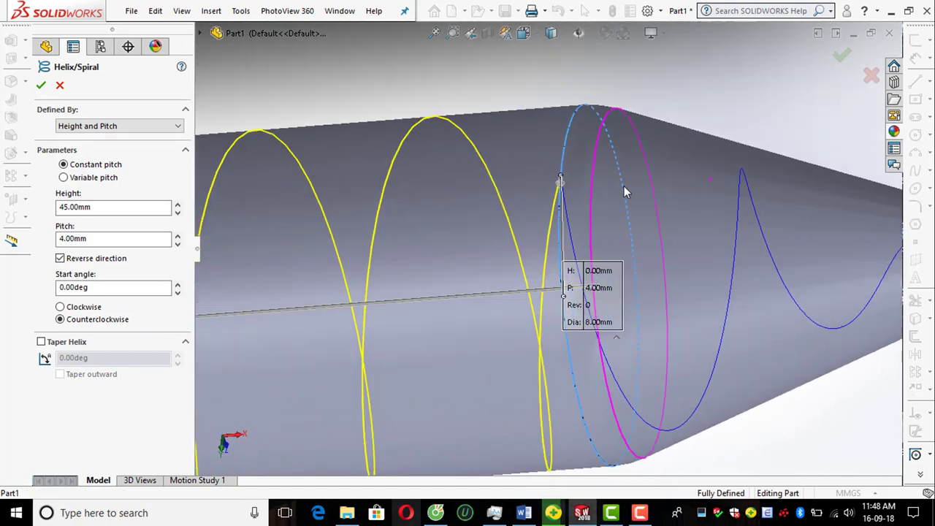
{"action": "scroll", "coordinate": [570, 201], "scroll_direction": "down", "scroll_amount": 2}
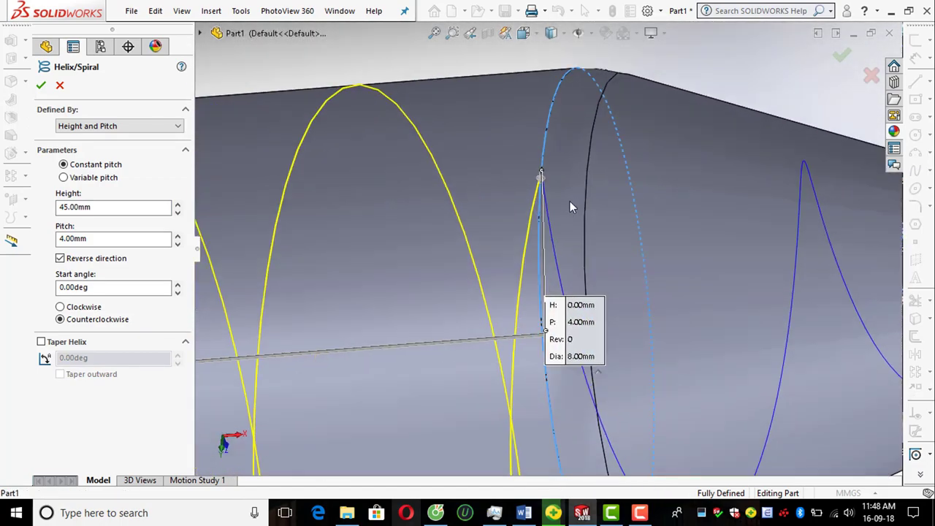
{"action": "left_click", "coordinate": [62, 306]}
{"action": "scroll", "coordinate": [699, 167], "scroll_direction": "up", "scroll_amount": 3}
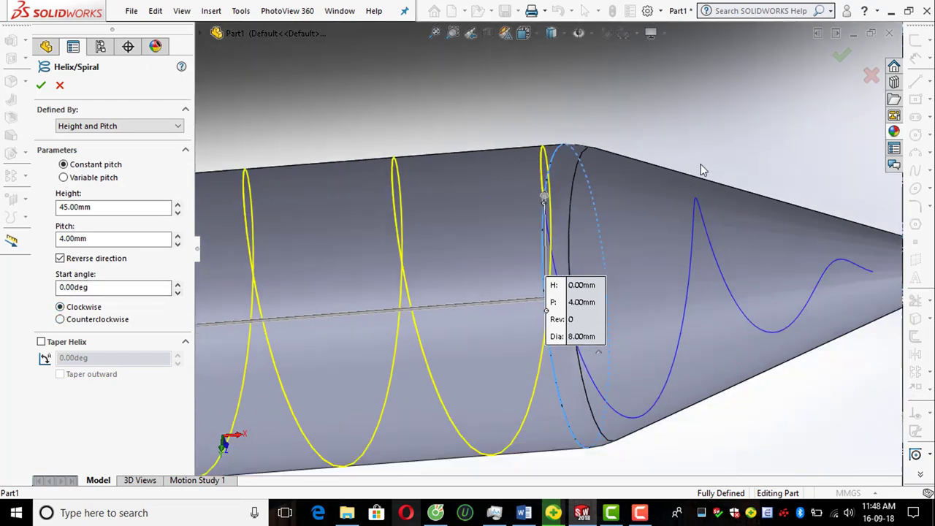
{"action": "scroll", "coordinate": [611, 203], "scroll_direction": "up", "scroll_amount": 1}
{"action": "mouse_move", "coordinate": [651, 194]}
{"action": "middle_mouse_down"}
{"action": "mouse_move", "coordinate": [666, 196]}
{"action": "mouse_move", "coordinate": [604, 250]}
{"action": "mouse_move", "coordinate": [555, 238]}
{"action": "middle_mouse_up"}
{"action": "left_click", "coordinate": [842, 55]}
{"action": "scroll", "coordinate": [628, 204], "scroll_direction": "down", "scroll_amount": 3}
{"action": "scroll", "coordinate": [628, 204], "scroll_direction": "up", "scroll_amount": 2}
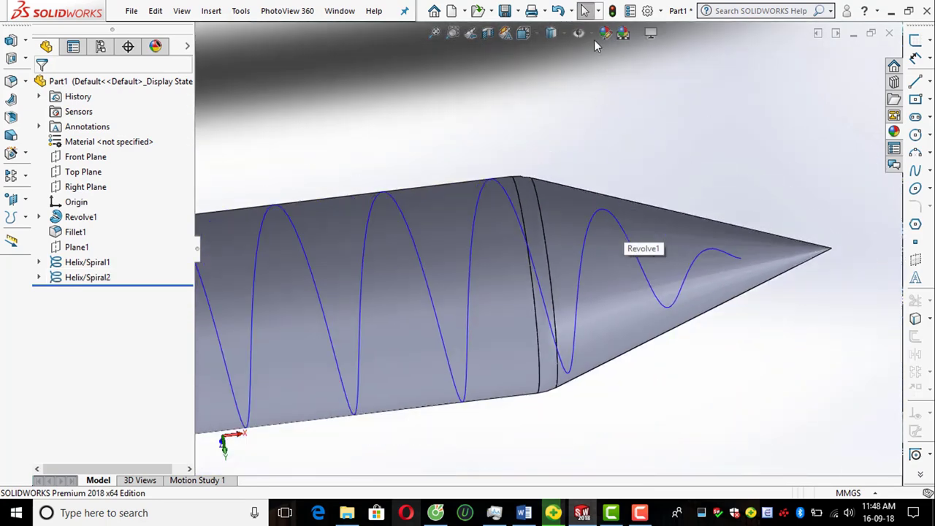
Step: Inspect the helix in Wireframe, then return to Shaded With Edges
{"action": "left_click", "coordinate": [567, 34]}
{"action": "left_click", "coordinate": [553, 148]}
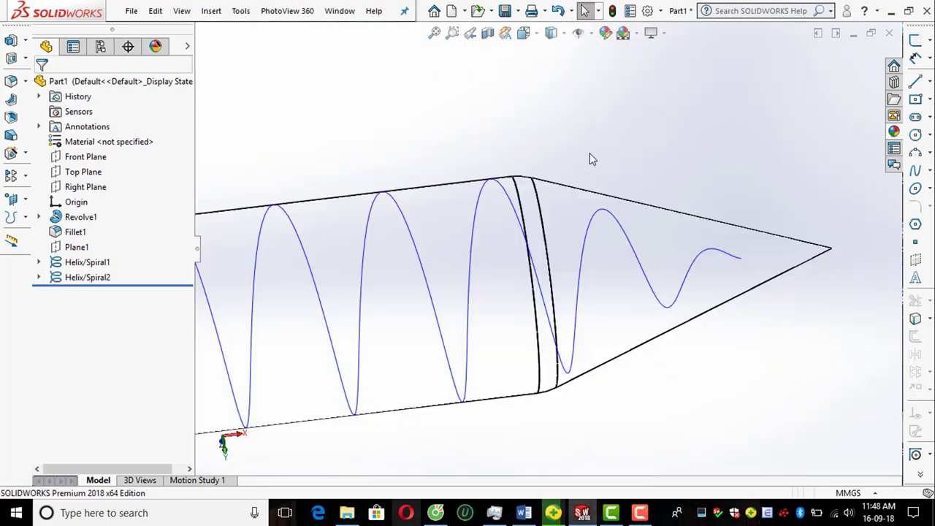
{"action": "middle_click_drag", "start_coordinate": [592, 159], "coordinate": [607, 144]}
{"action": "scroll", "coordinate": [667, 182], "scroll_direction": "up", "scroll_amount": 1}
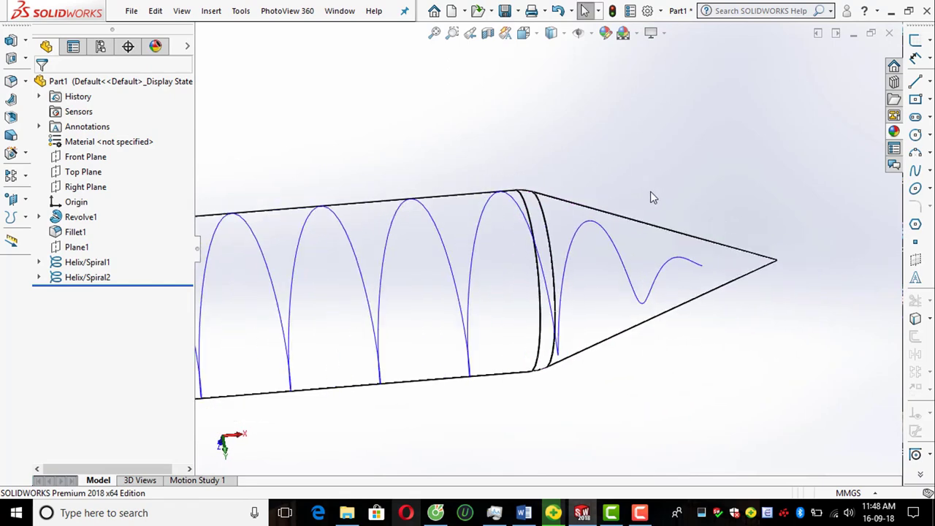
{"action": "scroll", "coordinate": [650, 187], "scroll_direction": "up", "scroll_amount": 2}
{"action": "scroll", "coordinate": [651, 188], "scroll_direction": "up", "scroll_amount": 2}
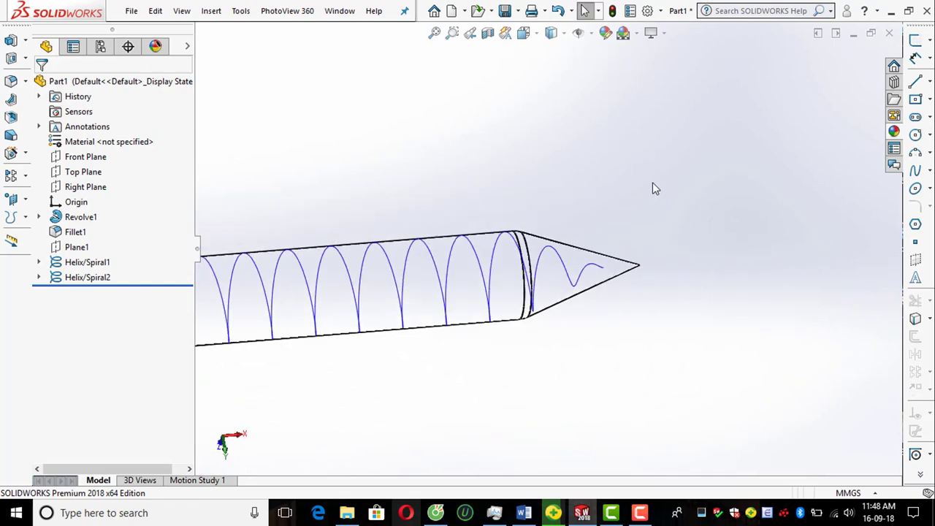
{"action": "left_click", "coordinate": [563, 35]}
{"action": "left_click", "coordinate": [553, 54]}
{"action": "scroll", "coordinate": [537, 239], "scroll_direction": "down", "scroll_amount": 1}
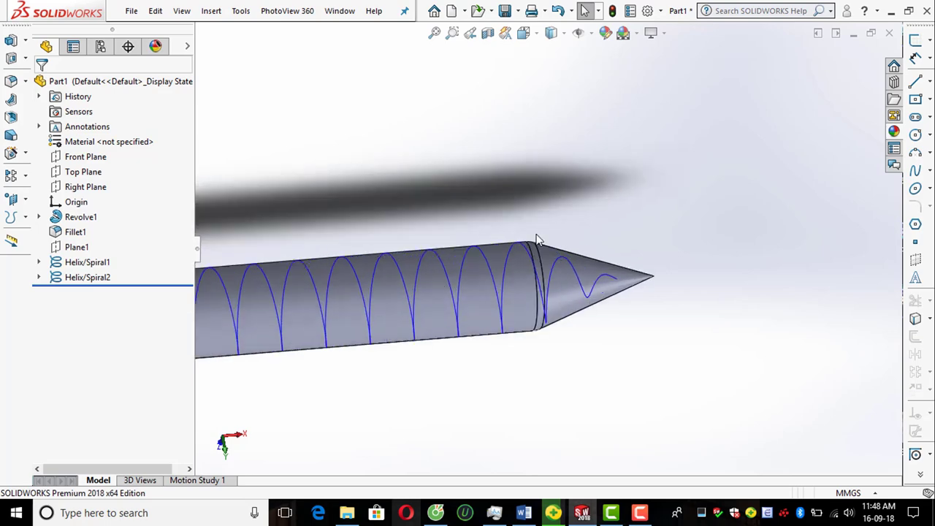
{"action": "scroll", "coordinate": [561, 249], "scroll_direction": "down", "scroll_amount": 3}
{"action": "scroll", "coordinate": [599, 209], "scroll_direction": "up", "scroll_amount": 3}
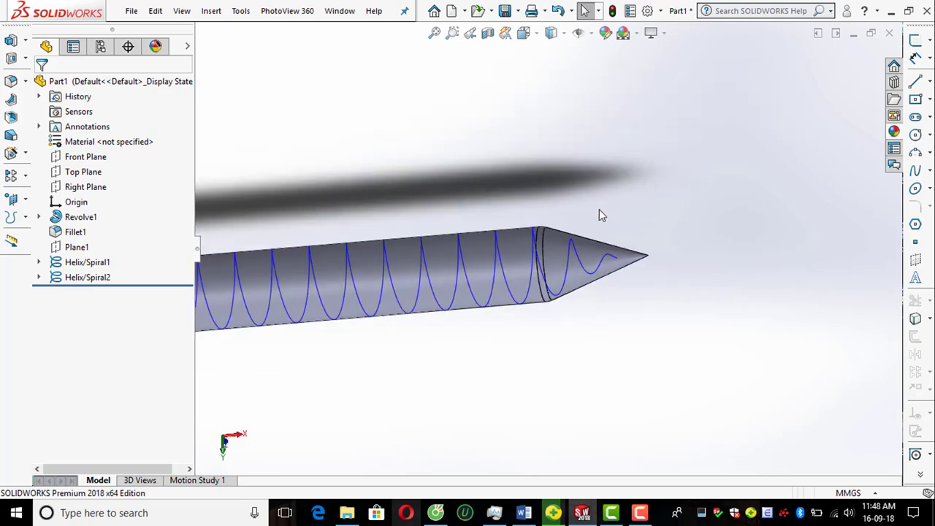
Step: Orient the screw side-on and place the new sketch on the Top Plane
{"action": "left_click", "coordinate": [916, 42]}
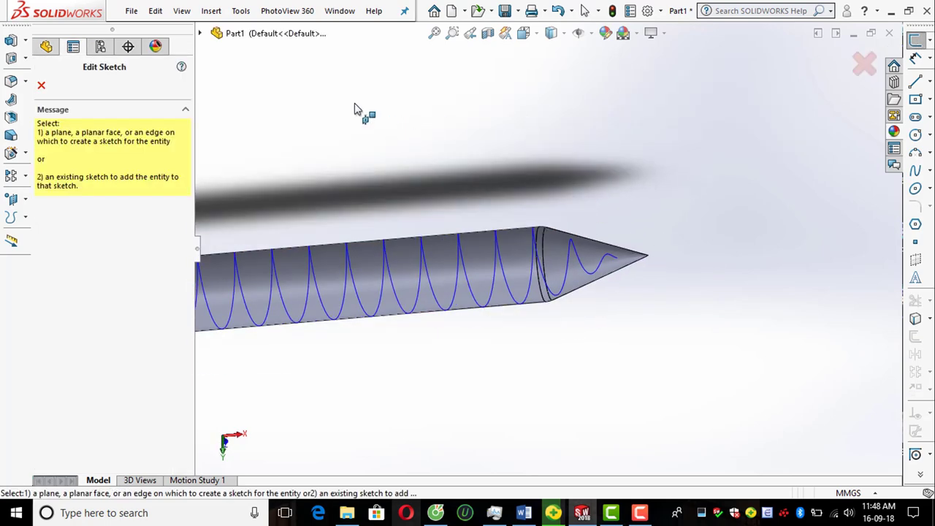
{"action": "left_click", "coordinate": [200, 34]}
{"action": "key", "text": "z"}
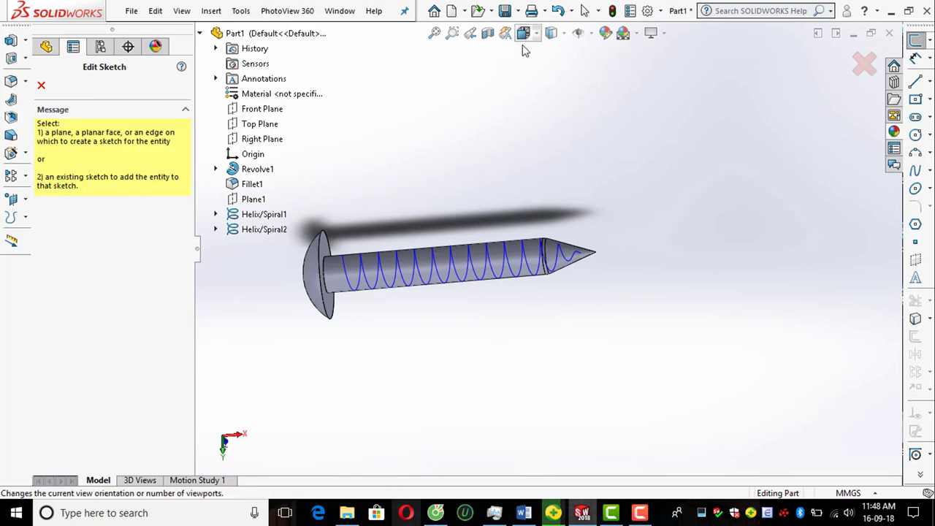
{"action": "left_click", "coordinate": [523, 45]}
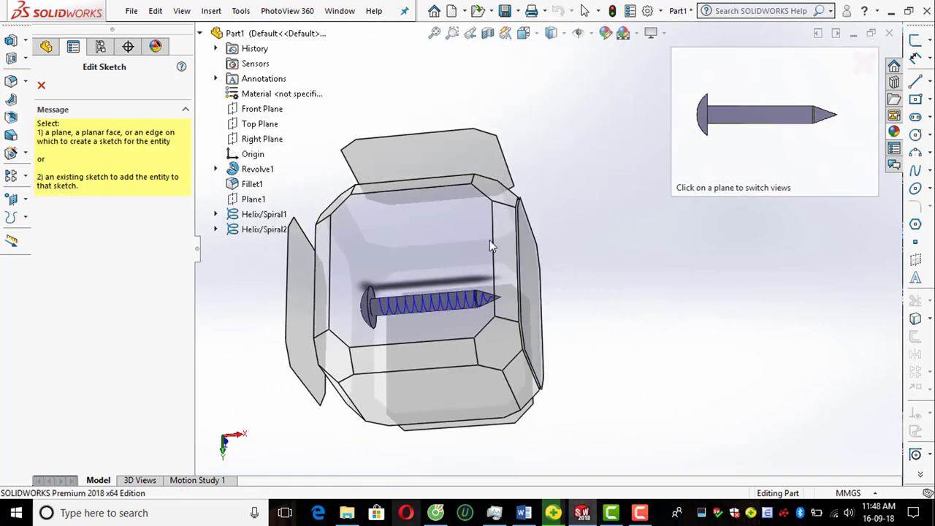
{"action": "left_click", "coordinate": [489, 240]}
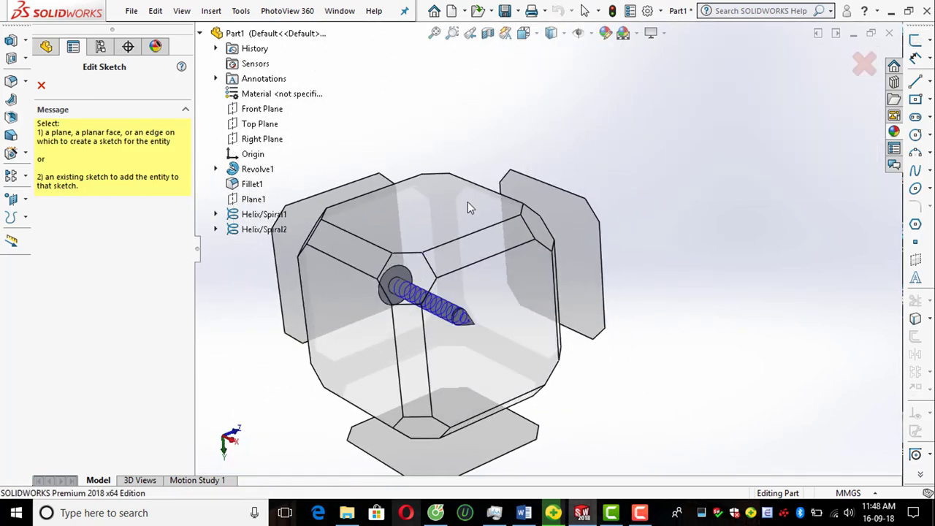
{"action": "left_click", "coordinate": [460, 213]}
{"action": "scroll", "coordinate": [533, 299], "scroll_direction": "down", "scroll_amount": 2}
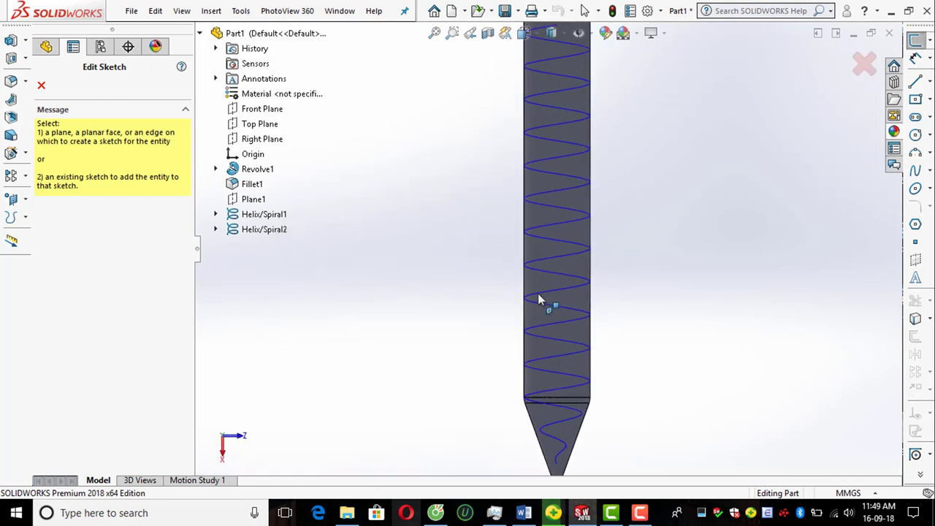
{"action": "scroll", "coordinate": [556, 441], "scroll_direction": "down", "scroll_amount": 3}
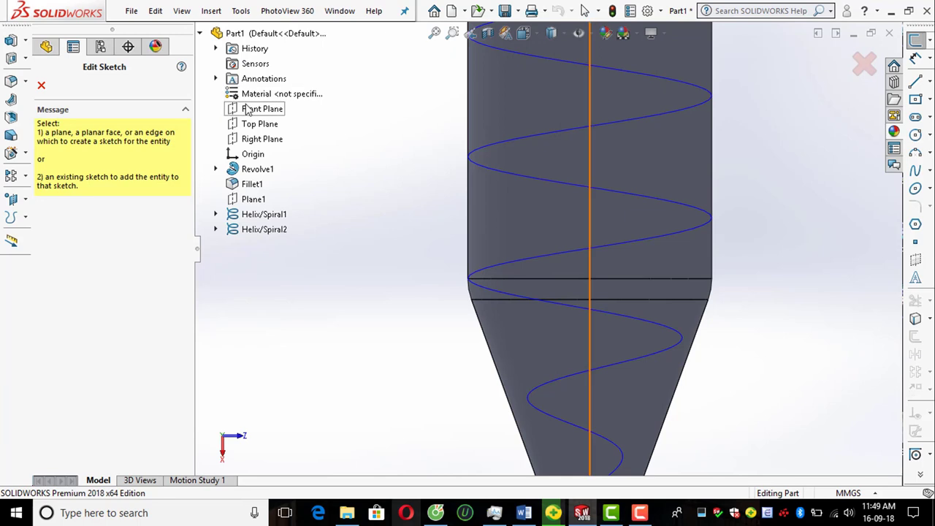
{"action": "scroll", "coordinate": [462, 199], "scroll_direction": "up", "scroll_amount": 2}
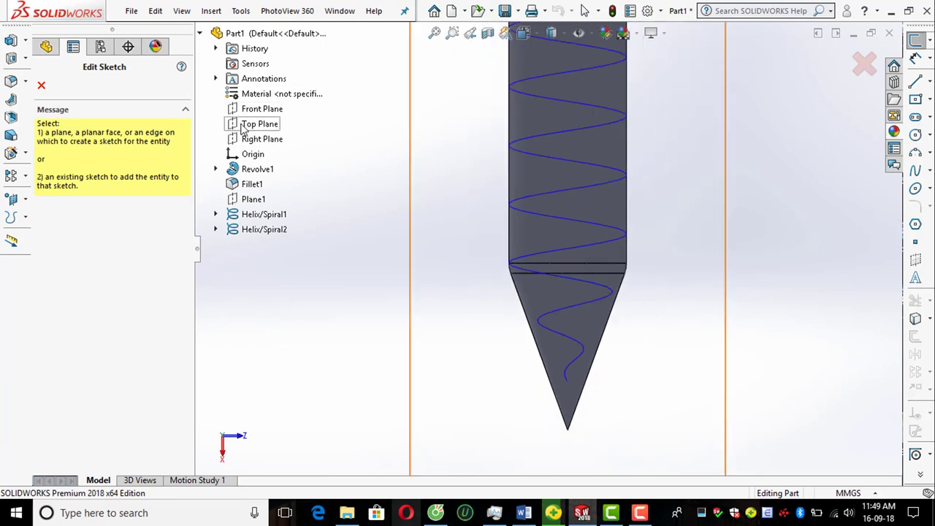
{"action": "left_click", "coordinate": [246, 124]}
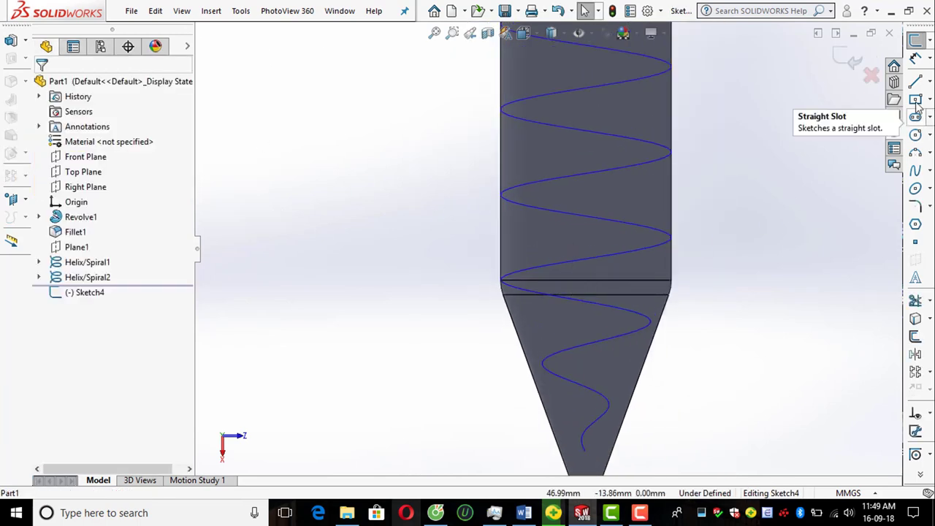
Step: Draw a closed triangular thread profile at the helix end with three lines
{"action": "left_click", "coordinate": [915, 81]}
{"action": "scroll", "coordinate": [567, 305], "scroll_direction": "down", "scroll_amount": 2}
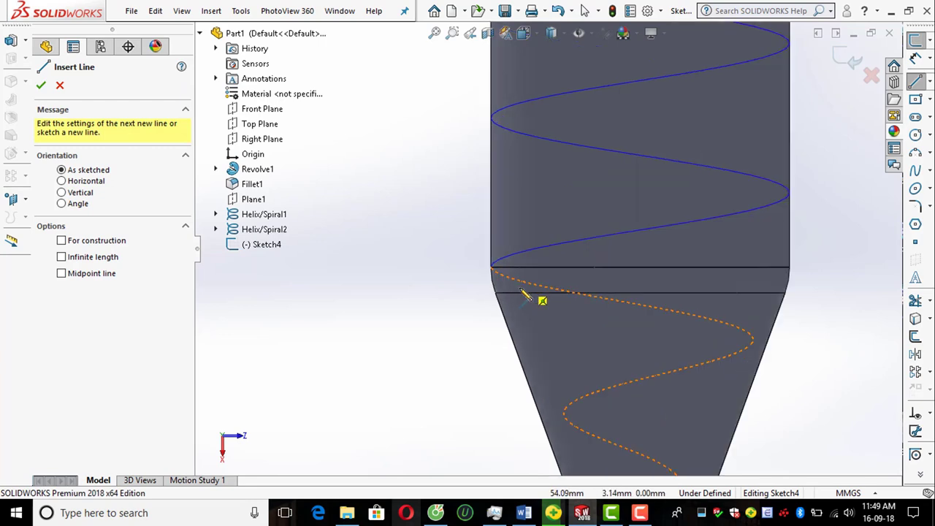
{"action": "scroll", "coordinate": [533, 289], "scroll_direction": "down", "scroll_amount": 3}
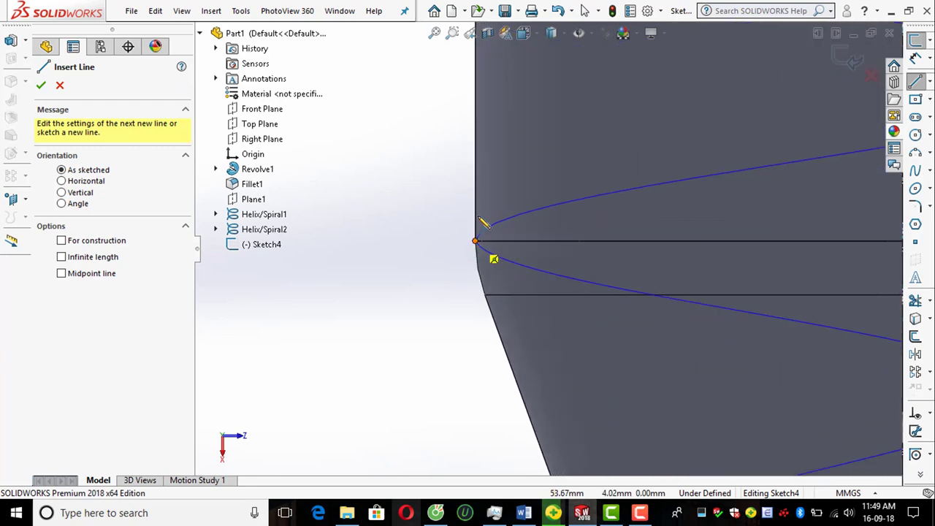
{"action": "left_click", "coordinate": [475, 241]}
{"action": "left_click", "coordinate": [474, 184]}
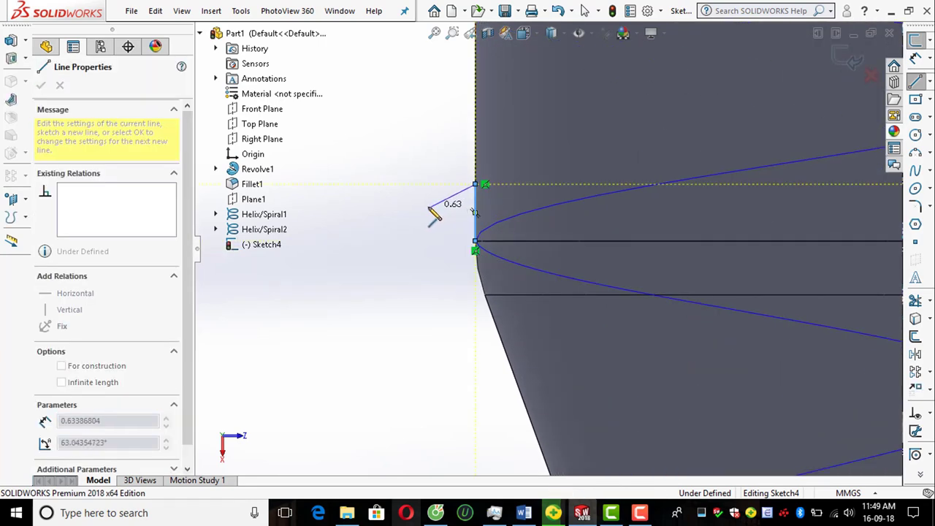
{"action": "left_click", "coordinate": [431, 207]}
{"action": "left_click", "coordinate": [474, 242]}
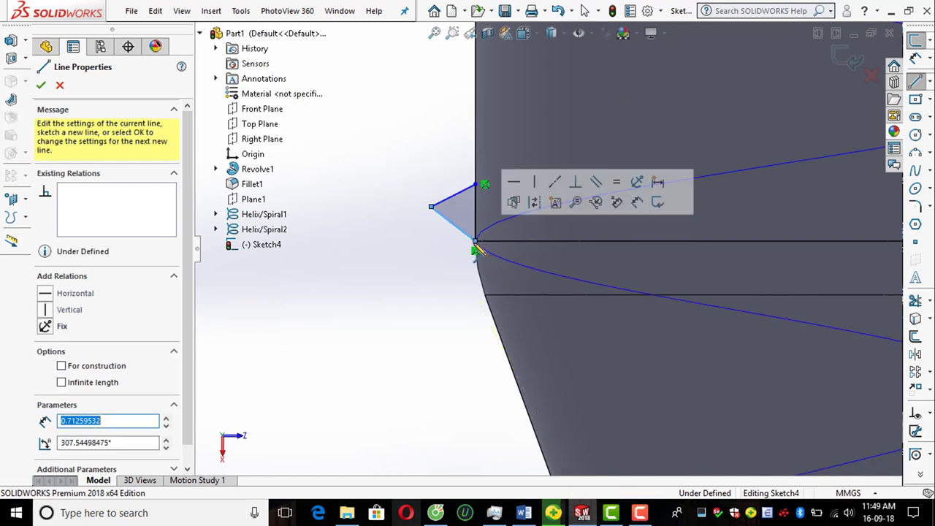
{"action": "key", "text": "Escape"}
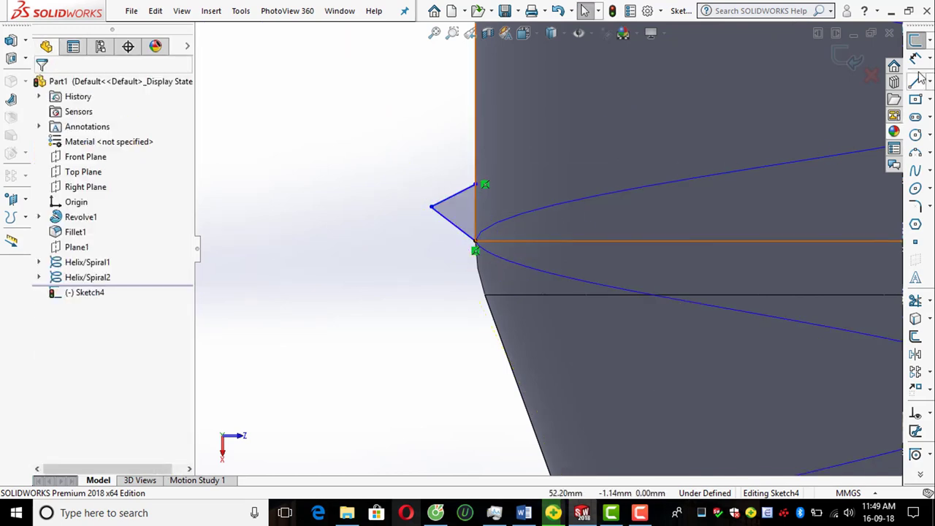
Step: Dimension the triangle's width as 1.5 mm
{"action": "left_click", "coordinate": [915, 58]}
{"action": "left_click", "coordinate": [475, 211]}
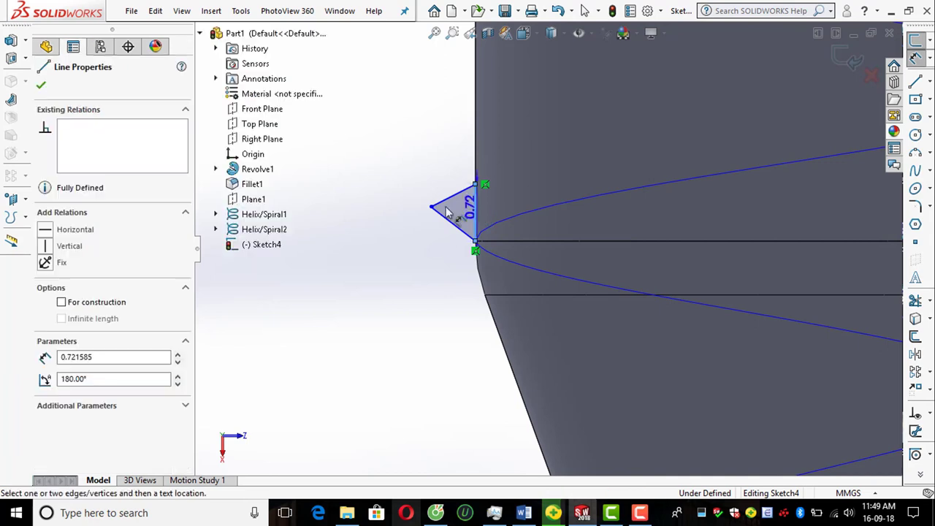
{"action": "left_click", "coordinate": [431, 207]}
{"action": "left_click", "coordinate": [448, 170]}
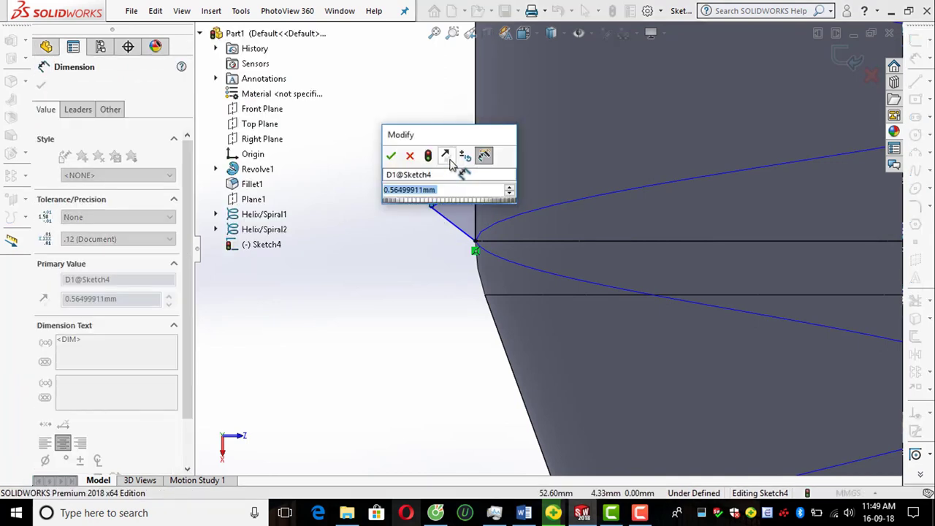
{"action": "type", "text": "1.5"}
{"action": "key", "text": "Return"}
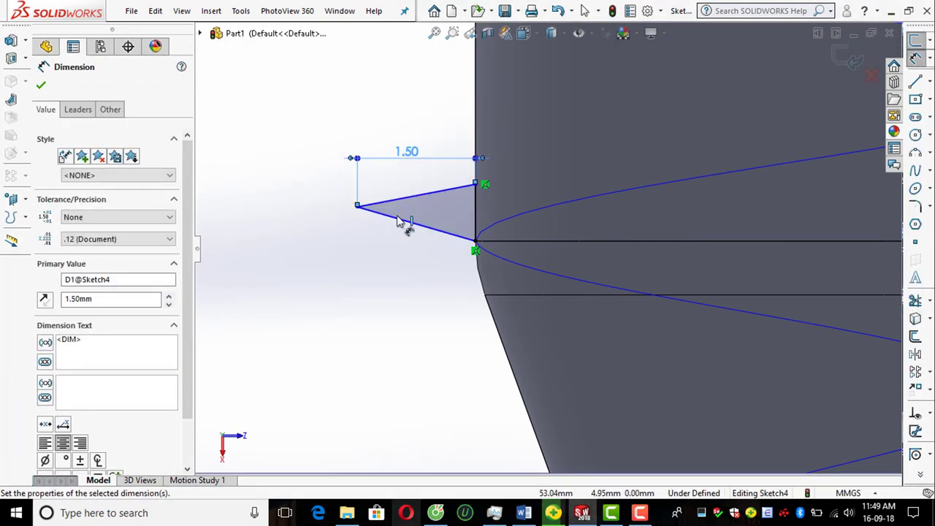
{"action": "key", "text": "Escape"}
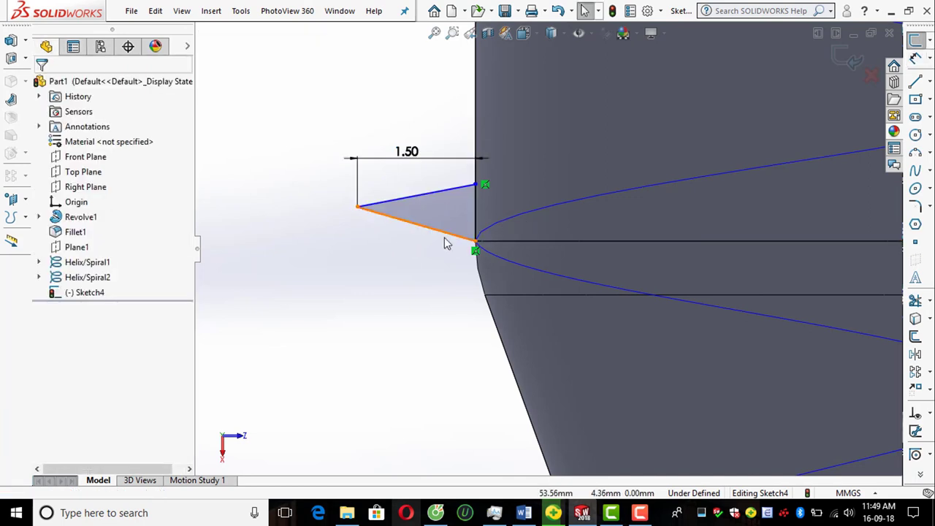
Step: Make all three triangle sides equal so the profile is fully defined
{"action": "left_click", "coordinate": [445, 191]}
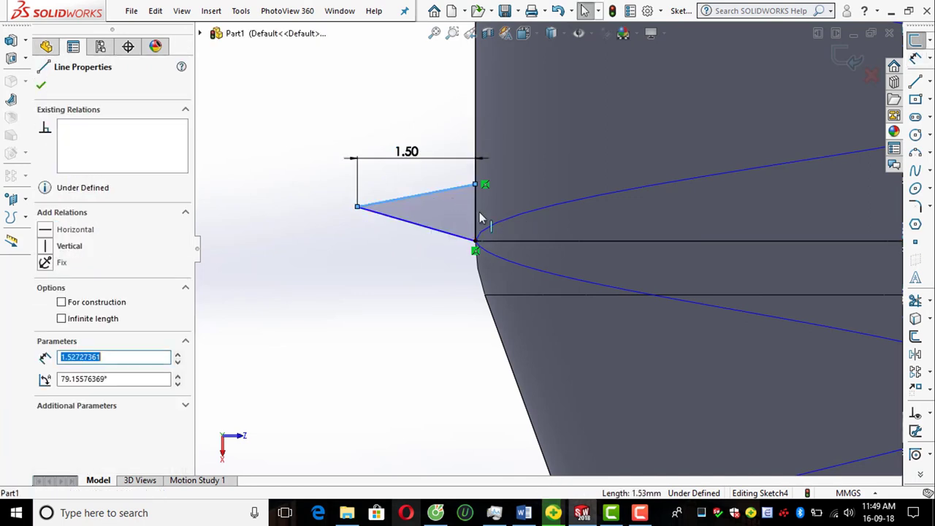
{"action": "left_click", "coordinate": [474, 219], "text": "ctrl"}
{"action": "left_click", "coordinate": [453, 234], "text": "ctrl"}
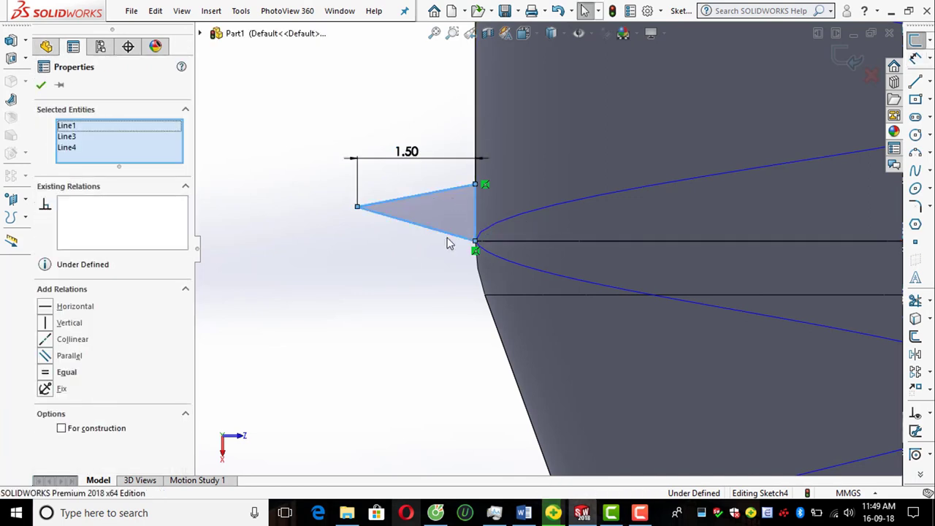
{"action": "left_click", "coordinate": [45, 376]}
{"action": "left_click", "coordinate": [367, 281]}
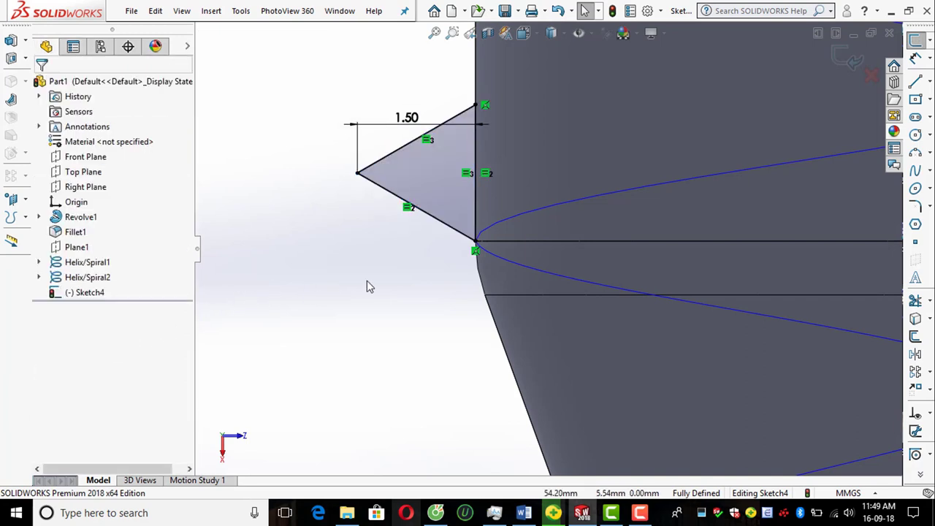
{"action": "key", "text": "f"}
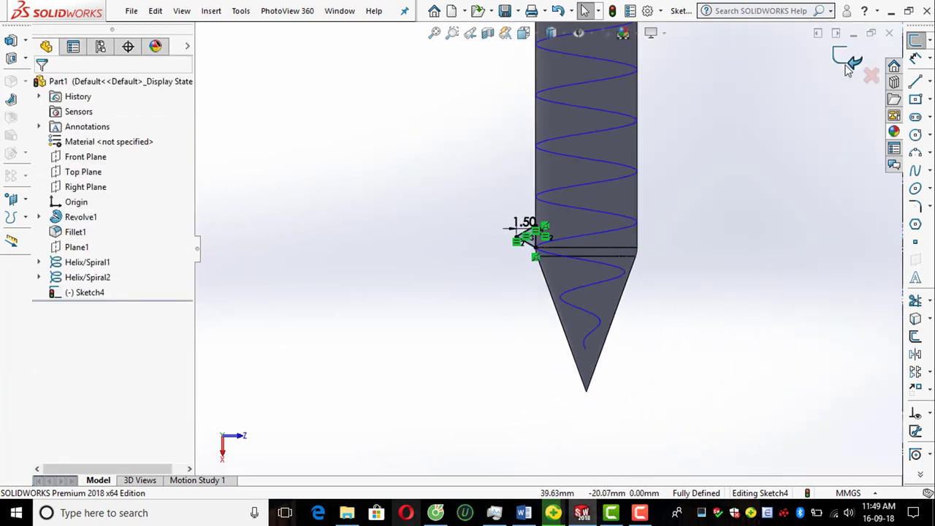
Step: Exit Sketch4 and sweep the triangle along Helix/Spiral1 to form the tip thread
{"action": "left_click", "coordinate": [847, 58]}
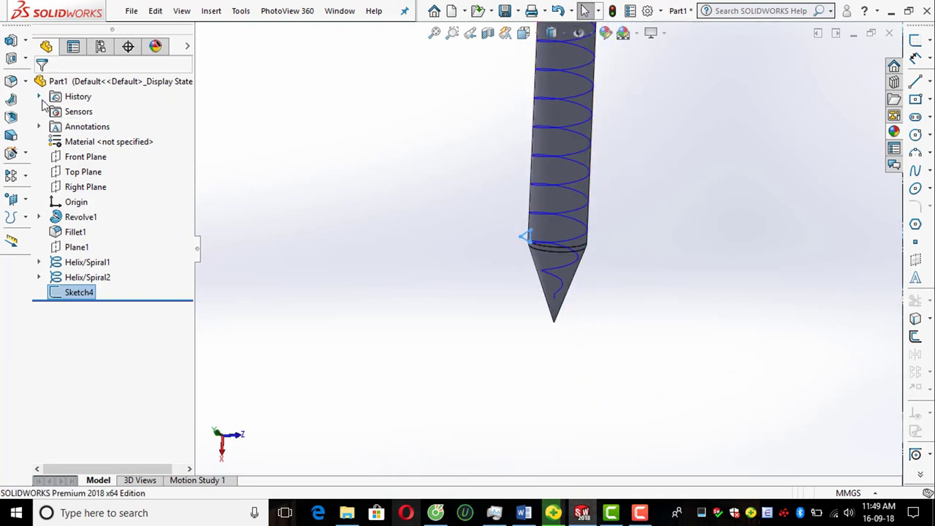
{"action": "left_click", "coordinate": [30, 44]}
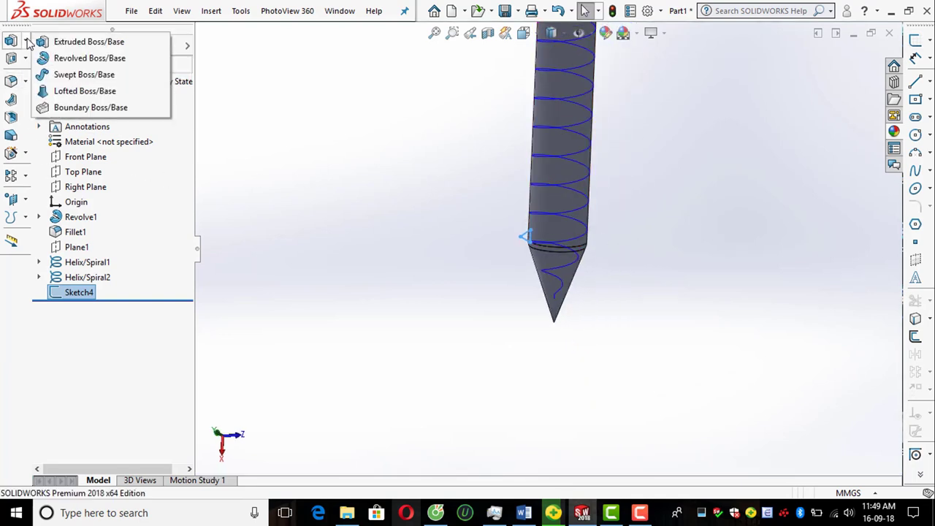
{"action": "left_click", "coordinate": [62, 73]}
{"action": "scroll", "coordinate": [544, 229], "scroll_direction": "down", "scroll_amount": 3}
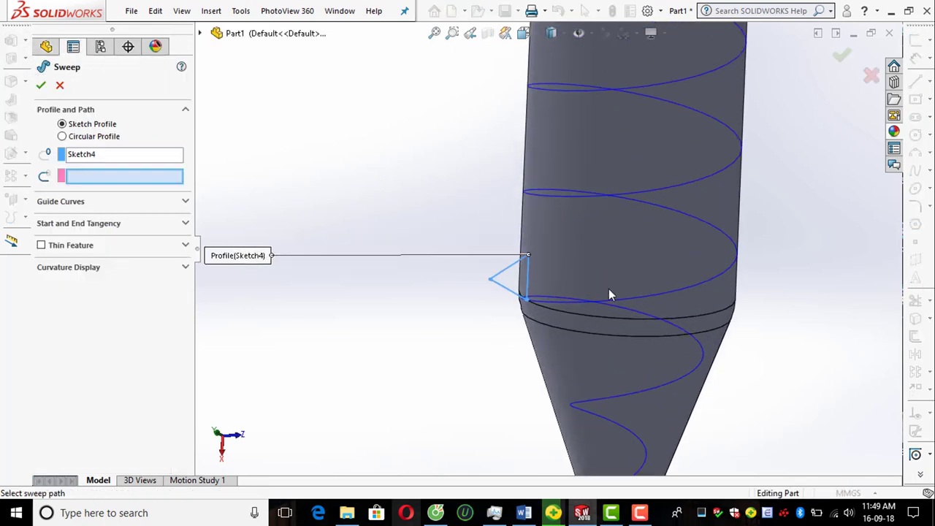
{"action": "left_click", "coordinate": [731, 325]}
{"action": "scroll", "coordinate": [663, 265], "scroll_direction": "up", "scroll_amount": 3}
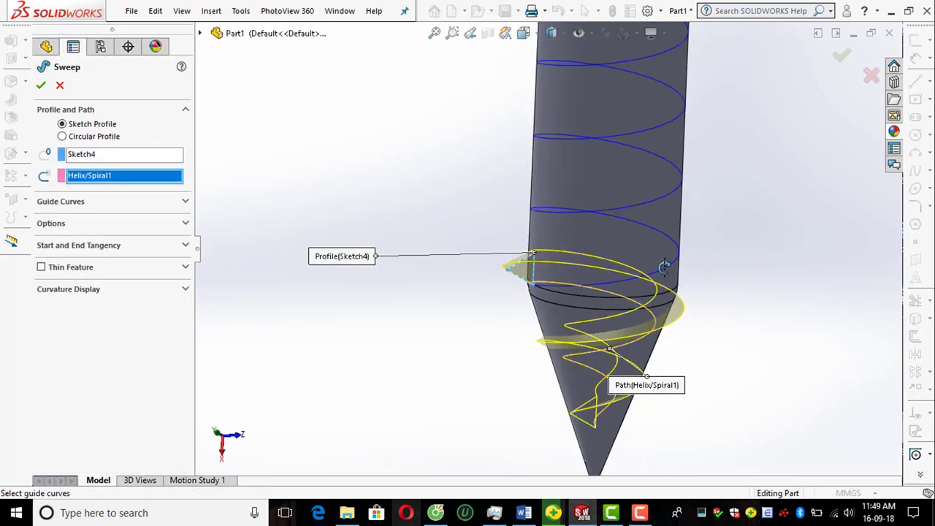
{"action": "scroll", "coordinate": [699, 173], "scroll_direction": "down", "scroll_amount": 2}
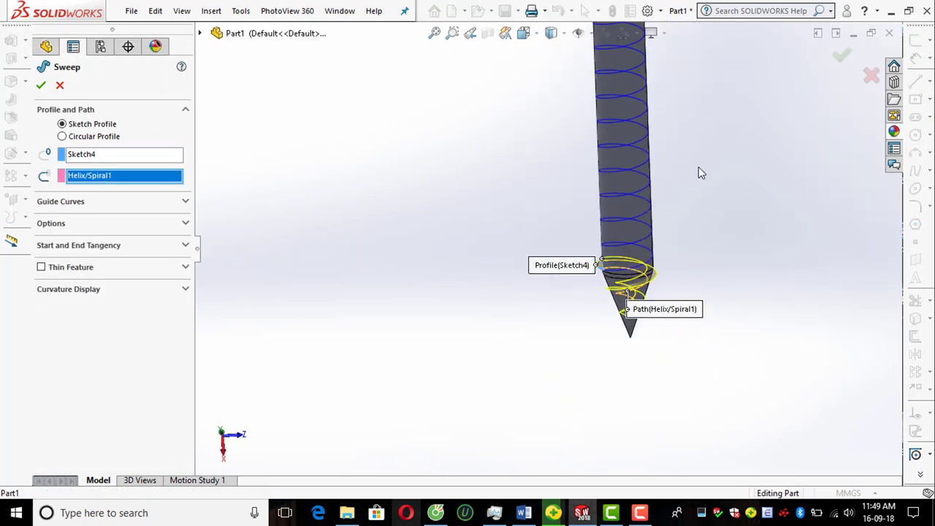
{"action": "left_click", "coordinate": [839, 53]}
Step: Orbit the screw to inspect the new thread on the tip
{"action": "scroll", "coordinate": [657, 179], "scroll_direction": "up", "scroll_amount": 5}
{"action": "scroll", "coordinate": [600, 161], "scroll_direction": "down", "scroll_amount": 3}
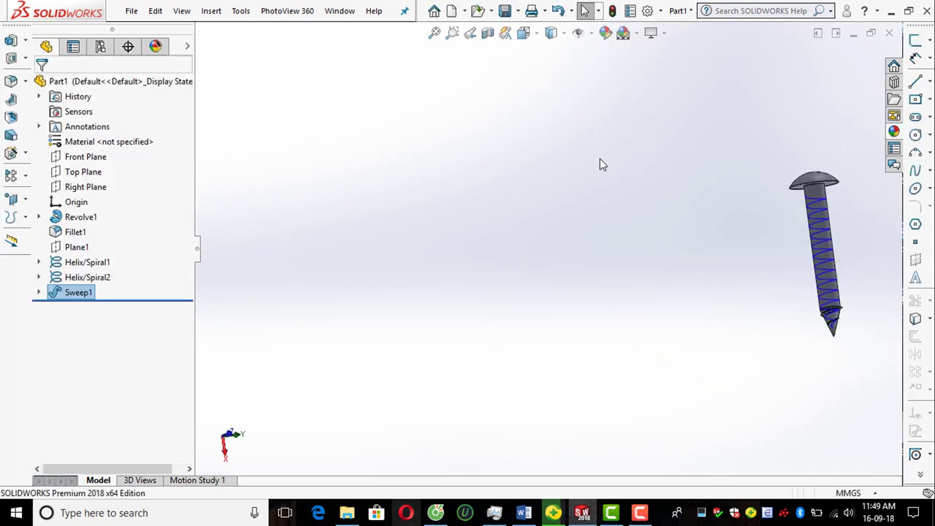
{"action": "scroll", "coordinate": [751, 268], "scroll_direction": "down", "scroll_amount": 2}
{"action": "scroll", "coordinate": [616, 279], "scroll_direction": "down", "scroll_amount": 4}
{"action": "mouse_move", "coordinate": [551, 288]}
{"action": "middle_mouse_down"}
{"action": "mouse_move", "coordinate": [460, 275]}
{"action": "mouse_move", "coordinate": [366, 194]}
{"action": "middle_mouse_up"}
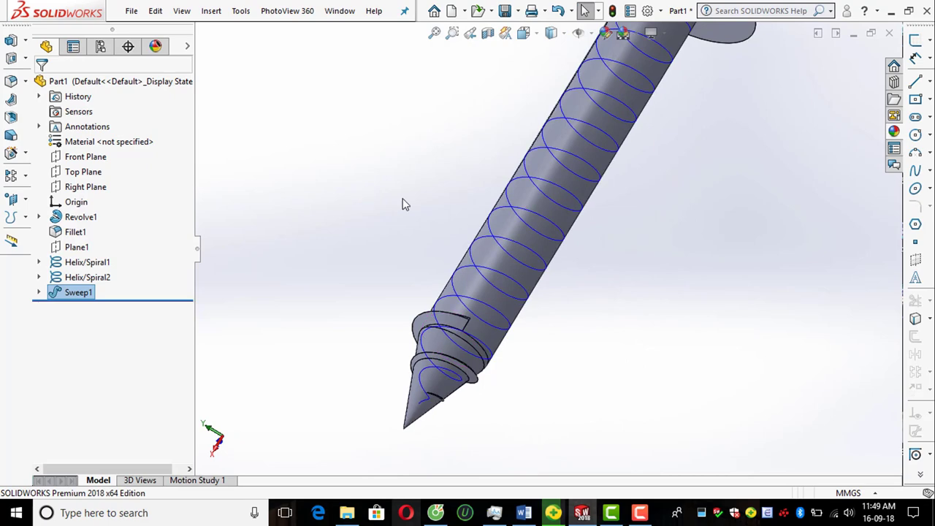
{"action": "mouse_move", "coordinate": [484, 198]}
{"action": "middle_mouse_down"}
{"action": "mouse_move", "coordinate": [543, 209]}
{"action": "mouse_move", "coordinate": [701, 157]}
{"action": "mouse_move", "coordinate": [515, 264]}
{"action": "mouse_move", "coordinate": [555, 173]}
{"action": "mouse_move", "coordinate": [574, 198]}
{"action": "mouse_move", "coordinate": [497, 282]}
{"action": "middle_mouse_up"}
{"action": "scroll", "coordinate": [497, 282], "scroll_direction": "down", "scroll_amount": 2}
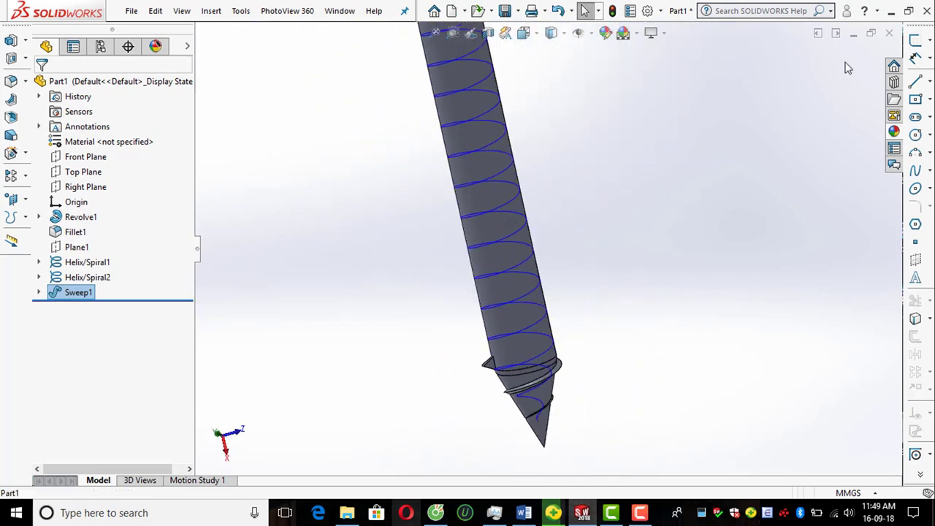
Step: Convert the triangular thread-end face into a new sketch, Sketch5
{"action": "left_click", "coordinate": [913, 42]}
{"action": "scroll", "coordinate": [604, 272], "scroll_direction": "down", "scroll_amount": 2}
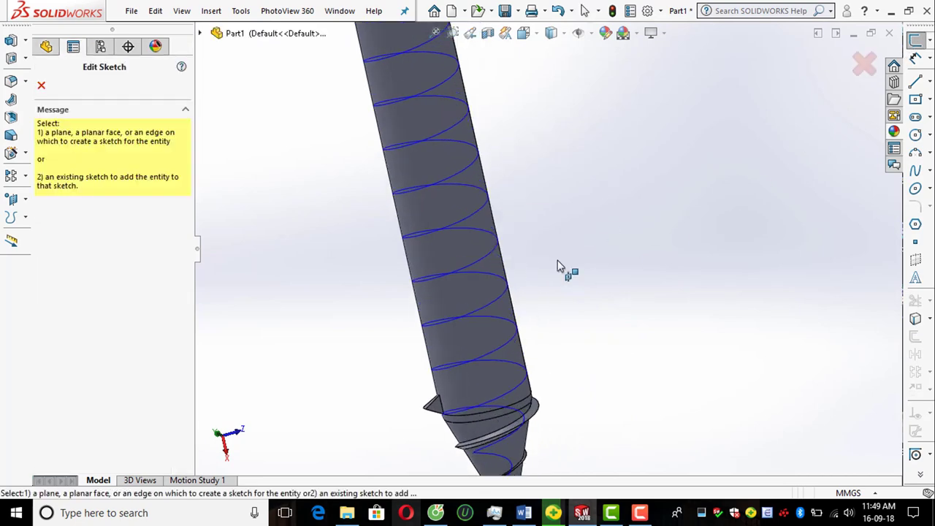
{"action": "left_click", "coordinate": [436, 411]}
{"action": "scroll", "coordinate": [526, 387], "scroll_direction": "down", "scroll_amount": 2}
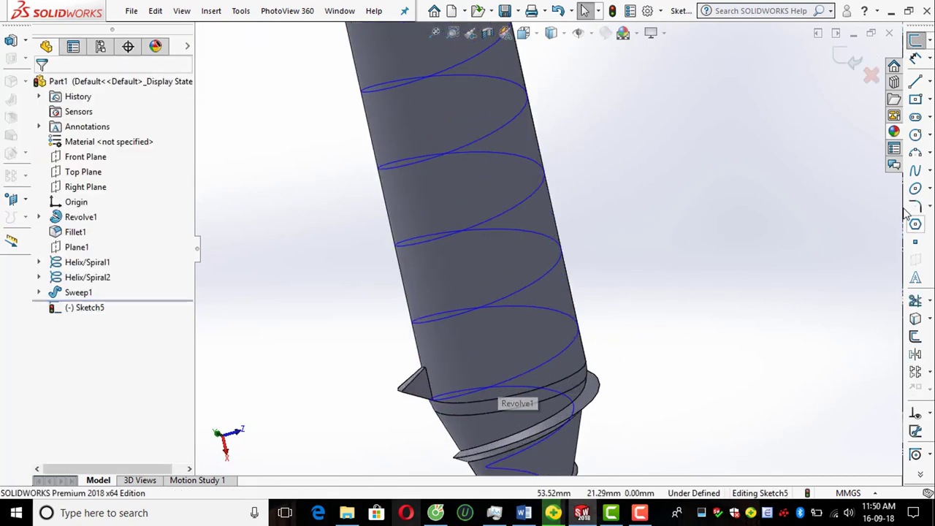
{"action": "left_click", "coordinate": [915, 336]}
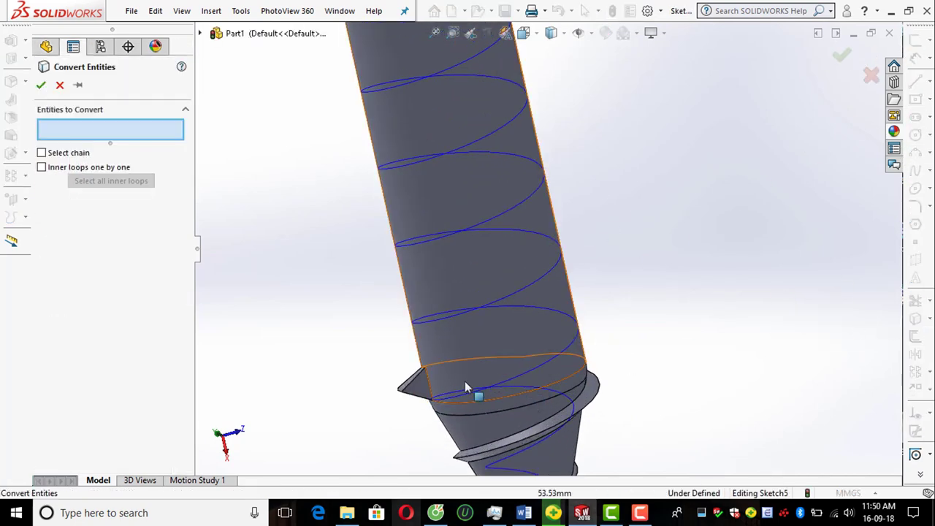
{"action": "left_click", "coordinate": [422, 384]}
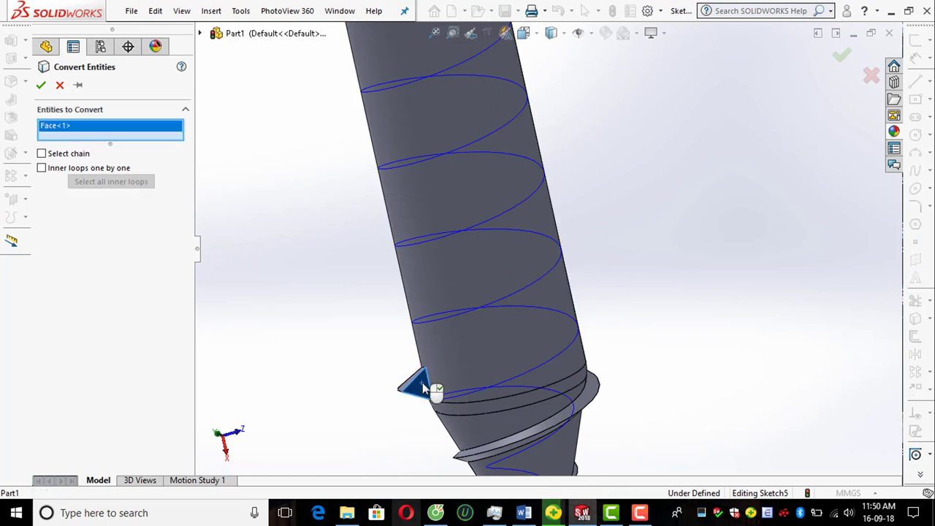
{"action": "left_click", "coordinate": [40, 85]}
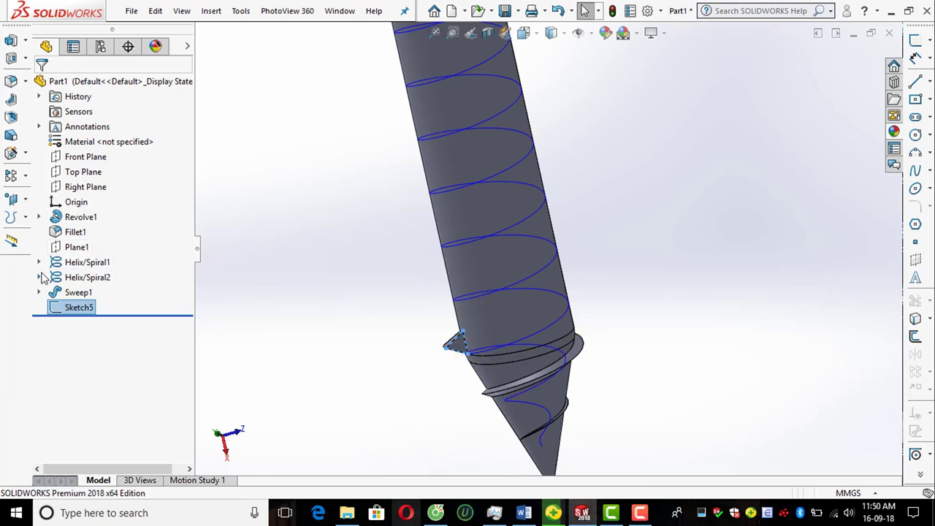
Step: Sweep the Sketch5 triangle along Helix/Spiral2 to thread the whole shank
{"action": "left_click", "coordinate": [25, 40]}
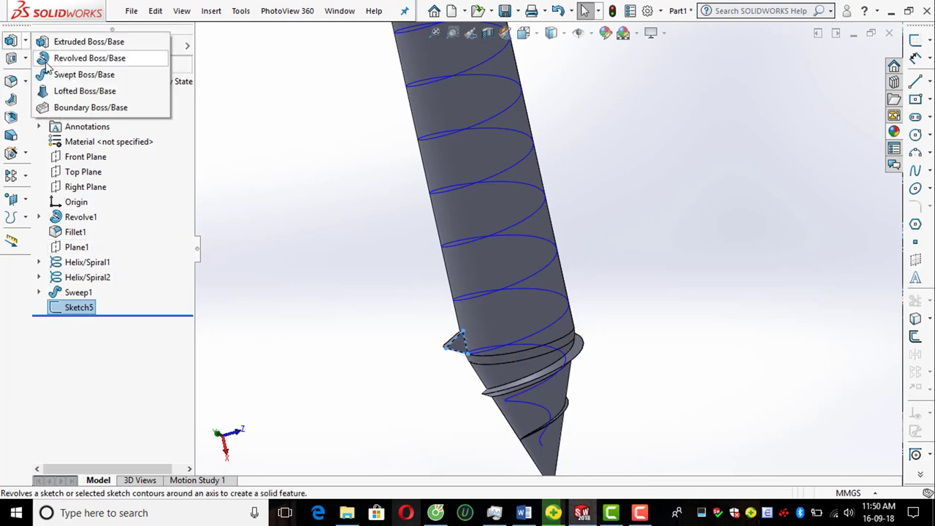
{"action": "left_click", "coordinate": [51, 74]}
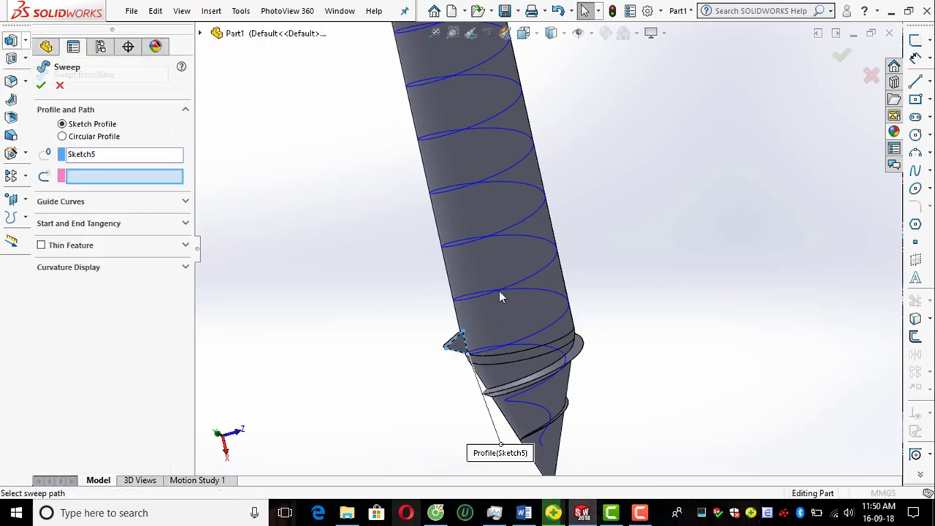
{"action": "left_click", "coordinate": [550, 335]}
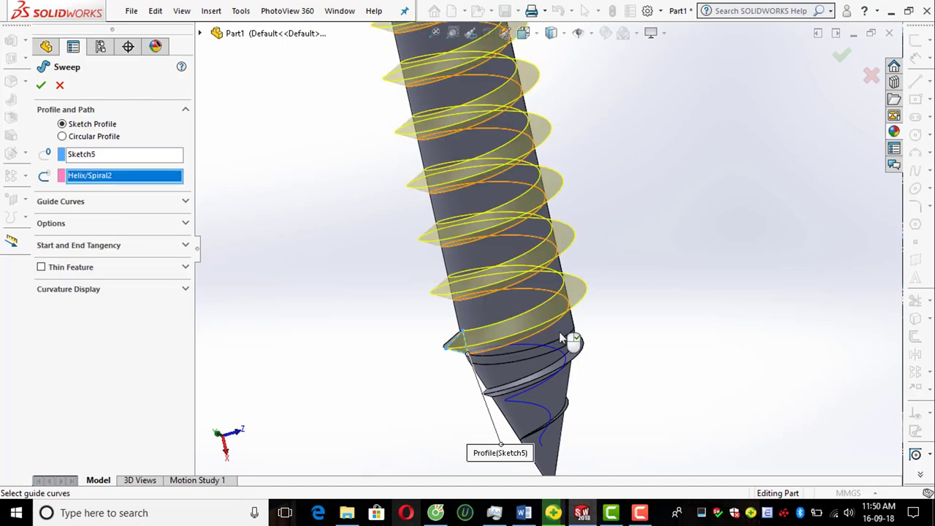
{"action": "scroll", "coordinate": [584, 340], "scroll_direction": "up", "scroll_amount": 3}
{"action": "scroll", "coordinate": [604, 344], "scroll_direction": "up", "scroll_amount": 3}
{"action": "scroll", "coordinate": [526, 197], "scroll_direction": "down", "scroll_amount": 3}
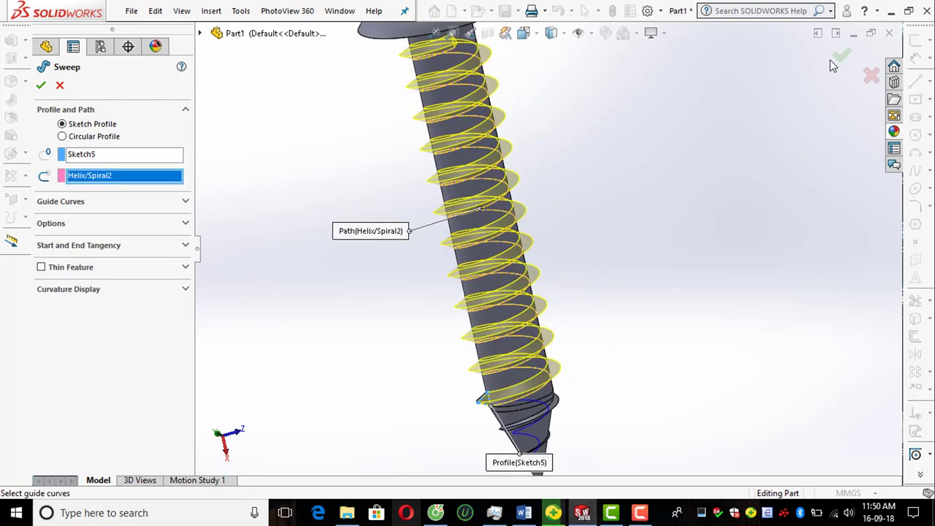
{"action": "scroll", "coordinate": [614, 252], "scroll_direction": "up", "scroll_amount": 3}
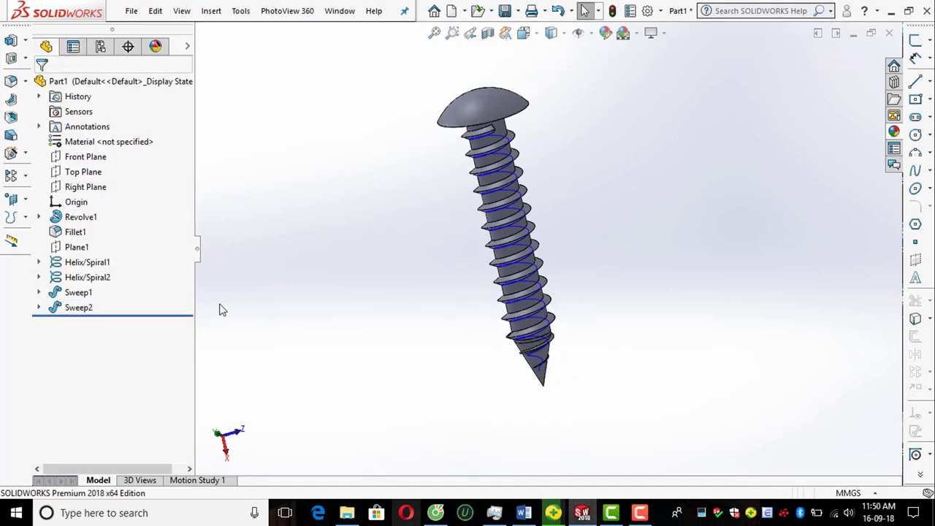
Step: Hide Helix/Spiral1 and Helix/Spiral2 from the model
{"action": "left_click", "coordinate": [98, 271]}
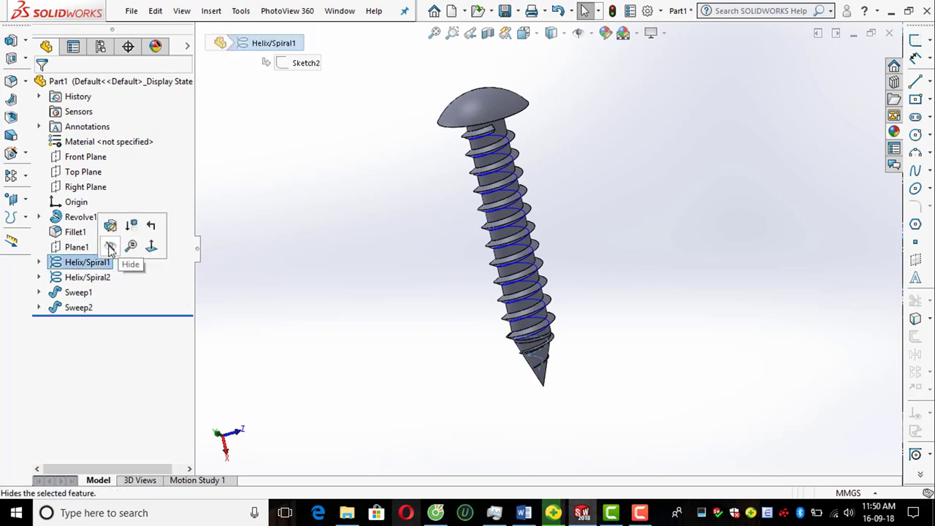
{"action": "left_click", "coordinate": [108, 278]}
{"action": "left_click", "coordinate": [551, 224]}
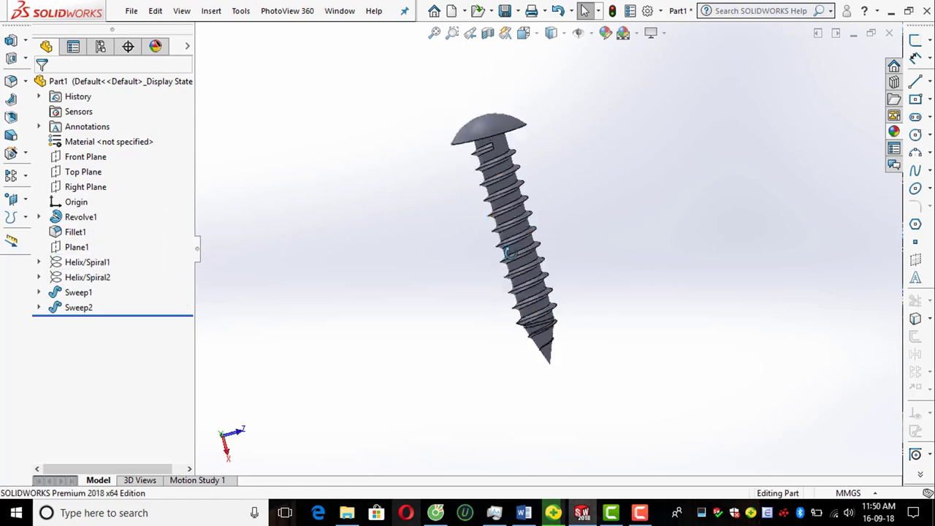
{"action": "mouse_move", "coordinate": [551, 223]}
{"action": "middle_mouse_down"}
{"action": "mouse_move", "coordinate": [541, 292]}
{"action": "mouse_move", "coordinate": [557, 189]}
{"action": "mouse_move", "coordinate": [558, 245]}
{"action": "middle_mouse_up"}
{"action": "scroll", "coordinate": [536, 300], "scroll_direction": "down", "scroll_amount": 3}
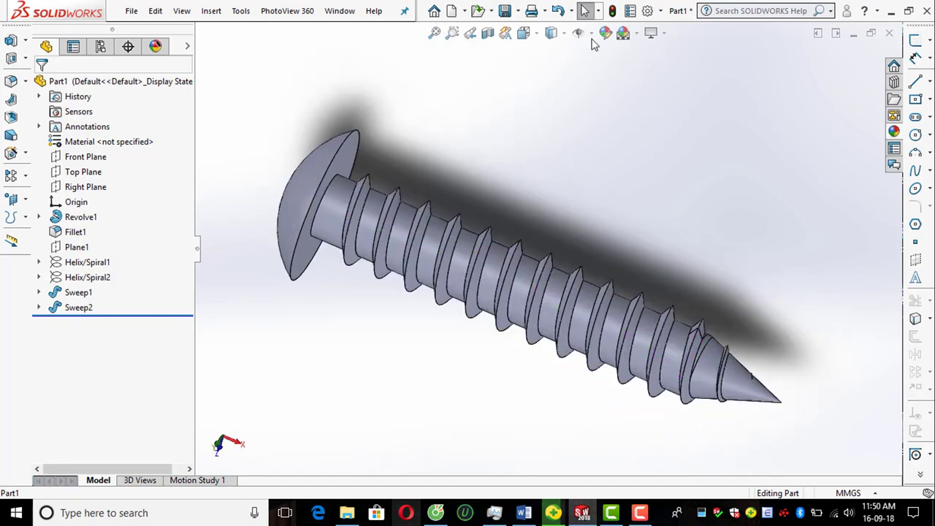
Step: View the screw head shaded with edges and start Sketch6 on Plane1
{"action": "left_click", "coordinate": [565, 40]}
{"action": "left_click", "coordinate": [555, 75]}
{"action": "mouse_move", "coordinate": [556, 75]}
{"action": "middle_mouse_down"}
{"action": "mouse_move", "coordinate": [532, 244]}
{"action": "mouse_move", "coordinate": [547, 288]}
{"action": "mouse_move", "coordinate": [522, 288]}
{"action": "mouse_move", "coordinate": [493, 222]}
{"action": "middle_mouse_up"}
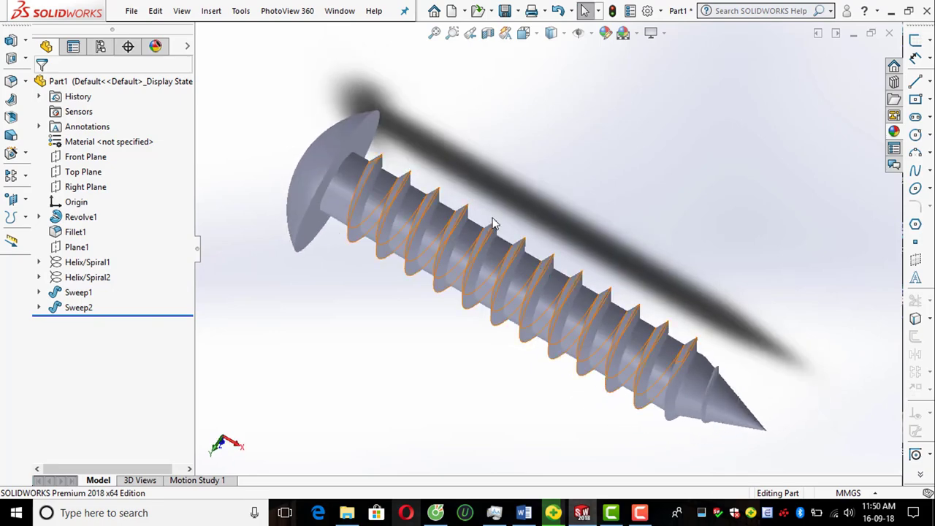
{"action": "scroll", "coordinate": [357, 190], "scroll_direction": "down", "scroll_amount": 5}
{"action": "mouse_move", "coordinate": [358, 187]}
{"action": "middle_mouse_down"}
{"action": "mouse_move", "coordinate": [250, 271]}
{"action": "mouse_move", "coordinate": [395, 150]}
{"action": "mouse_move", "coordinate": [539, 82]}
{"action": "middle_mouse_up"}
{"action": "left_click", "coordinate": [552, 33]}
{"action": "left_click", "coordinate": [553, 53]}
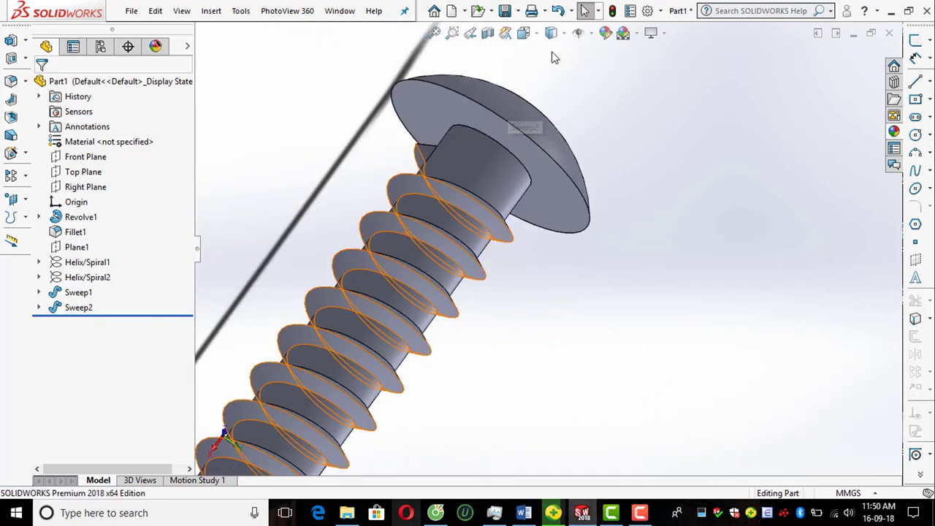
{"action": "scroll", "coordinate": [511, 183], "scroll_direction": "down", "scroll_amount": 3}
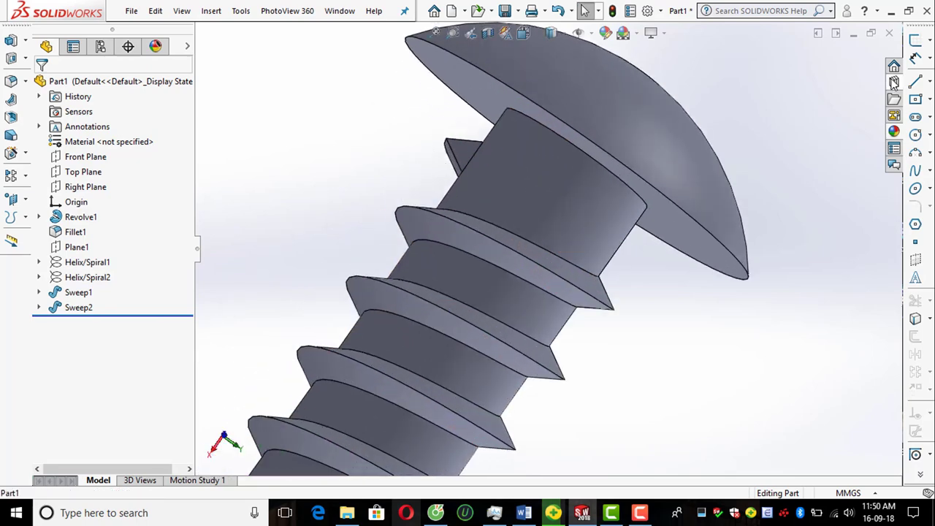
{"action": "left_click", "coordinate": [917, 43]}
{"action": "left_click", "coordinate": [461, 155]}
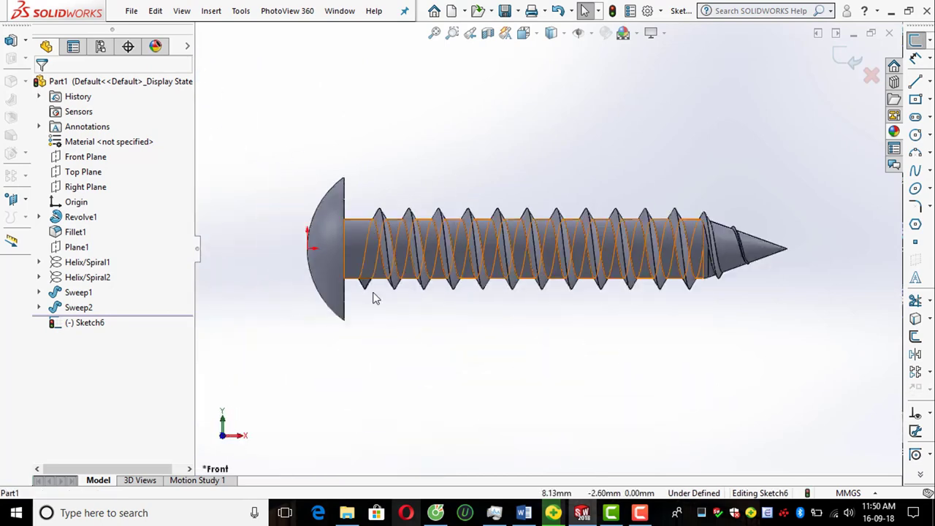
Step: Convert the triangular thread-end face into sketch lines
{"action": "scroll", "coordinate": [371, 292], "scroll_direction": "down", "scroll_amount": 4}
{"action": "scroll", "coordinate": [482, 234], "scroll_direction": "down", "scroll_amount": 2}
{"action": "left_click", "coordinate": [916, 319]}
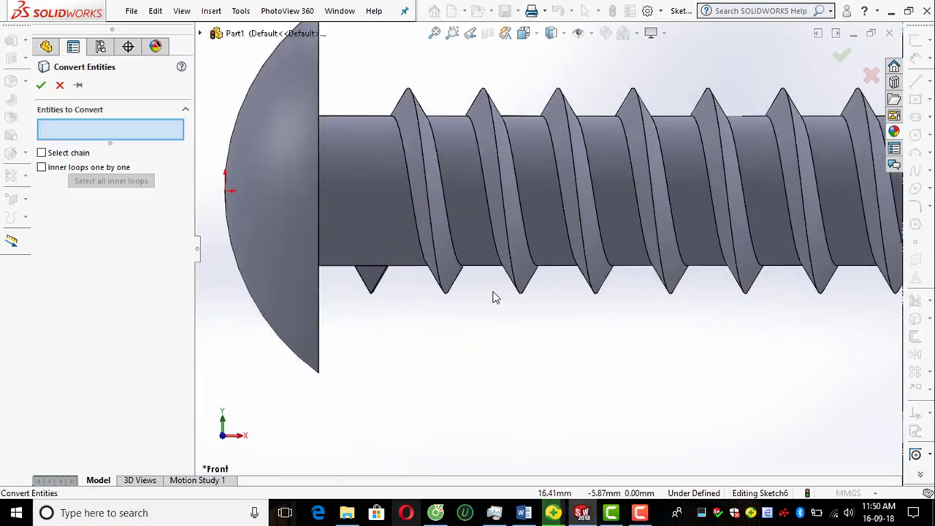
{"action": "scroll", "coordinate": [372, 285], "scroll_direction": "down", "scroll_amount": 2}
{"action": "left_click", "coordinate": [387, 266]}
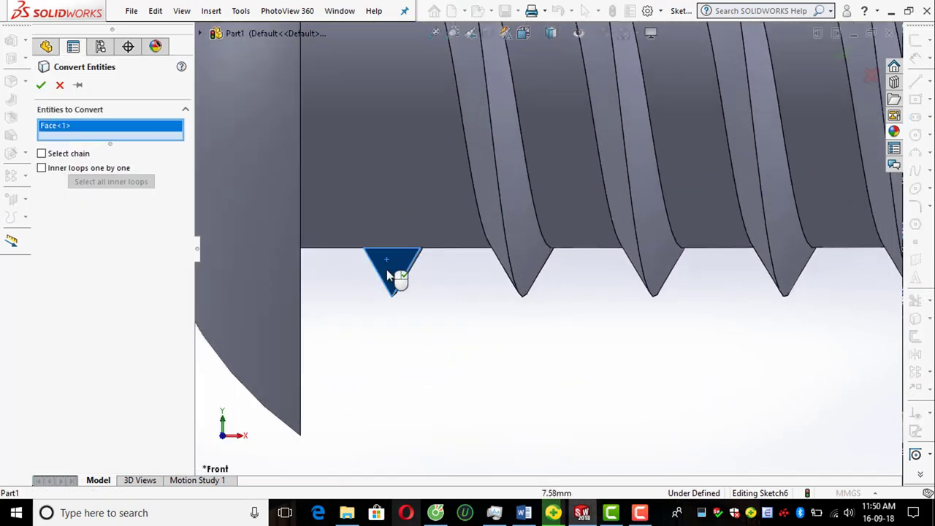
{"action": "left_click", "coordinate": [42, 86]}
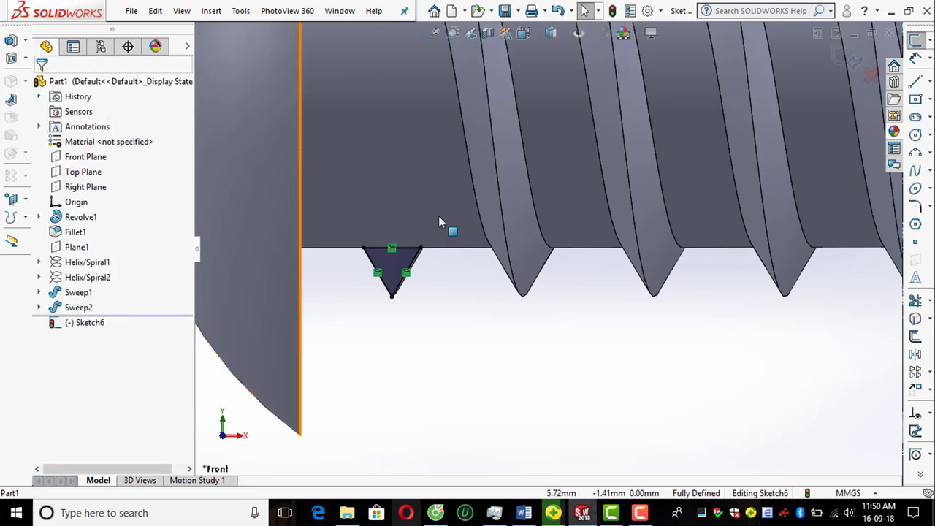
{"action": "scroll", "coordinate": [475, 241], "scroll_direction": "up", "scroll_amount": 3}
{"action": "scroll", "coordinate": [570, 252], "scroll_direction": "up", "scroll_amount": 1}
{"action": "scroll", "coordinate": [690, 200], "scroll_direction": "down", "scroll_amount": 2}
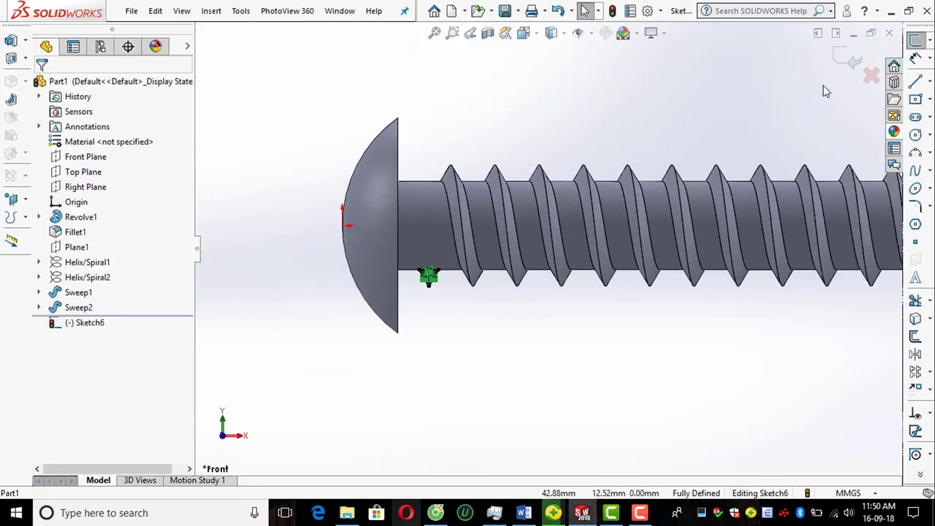
Step: Draw a horizontal construction centreline near the shank
{"action": "left_click", "coordinate": [931, 85]}
{"action": "left_click", "coordinate": [901, 96]}
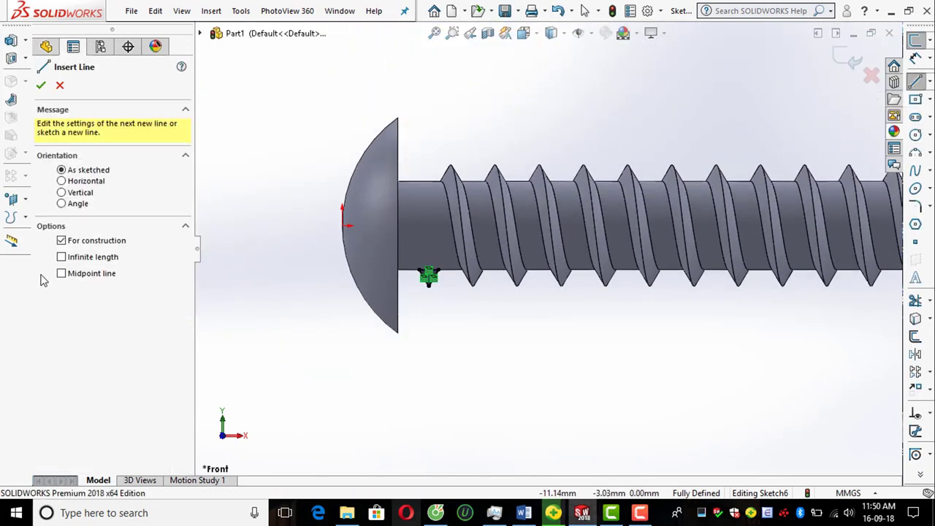
{"action": "scroll", "coordinate": [329, 270], "scroll_direction": "down", "scroll_amount": 2}
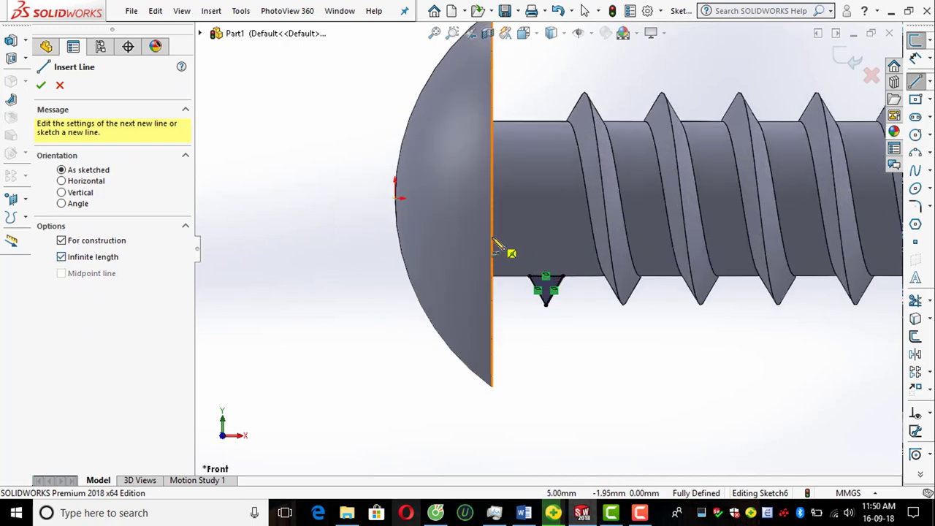
{"action": "left_click", "coordinate": [495, 241]}
{"action": "left_click", "coordinate": [550, 241]}
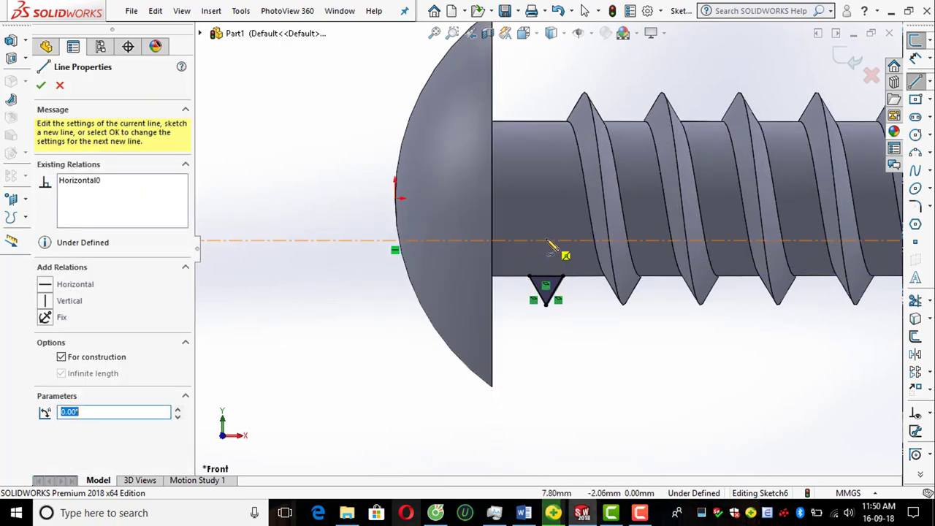
{"action": "key", "text": "Escape"}
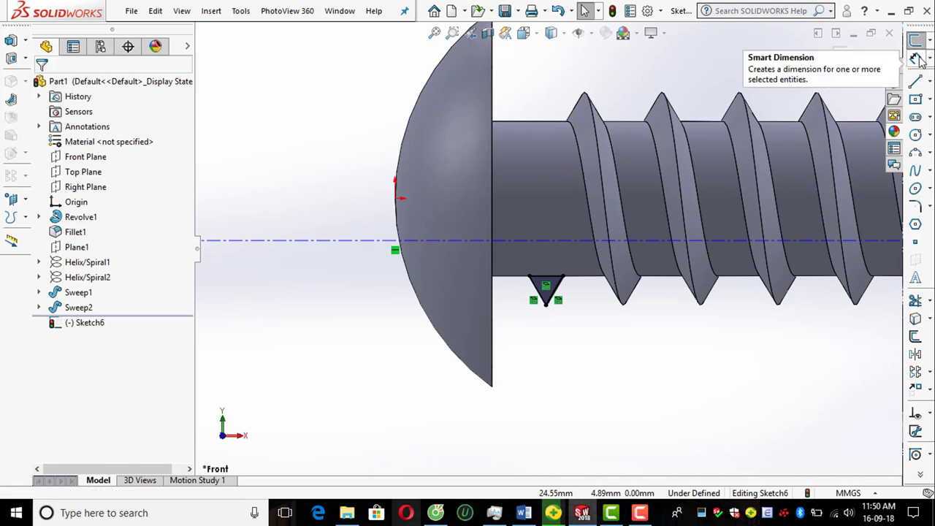
Step: Dimension the centreline 6 mm from the shank edge, correcting 8 mm, and exit the sketch
{"action": "left_click", "coordinate": [915, 57]}
{"action": "left_click", "coordinate": [511, 241]}
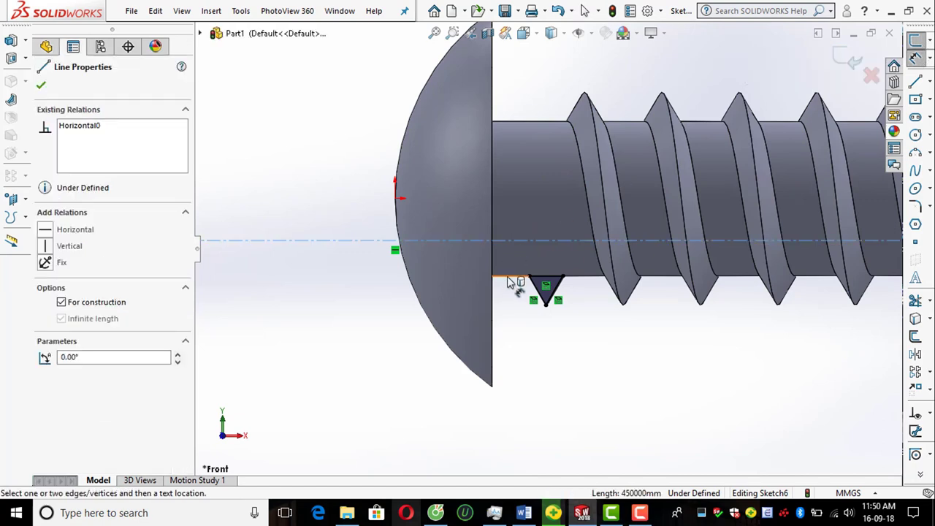
{"action": "left_click", "coordinate": [509, 277]}
{"action": "left_click", "coordinate": [513, 323]}
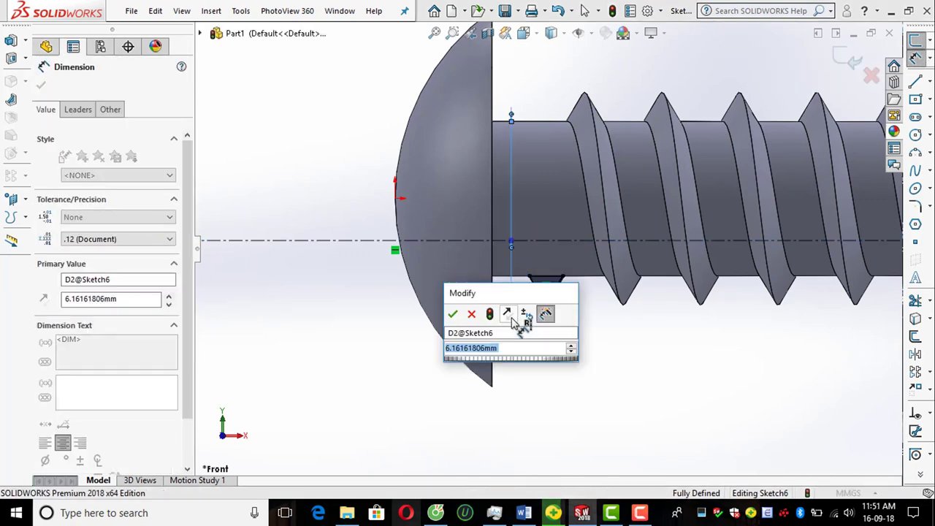
{"action": "type", "text": "8"}
{"action": "key", "text": "Return"}
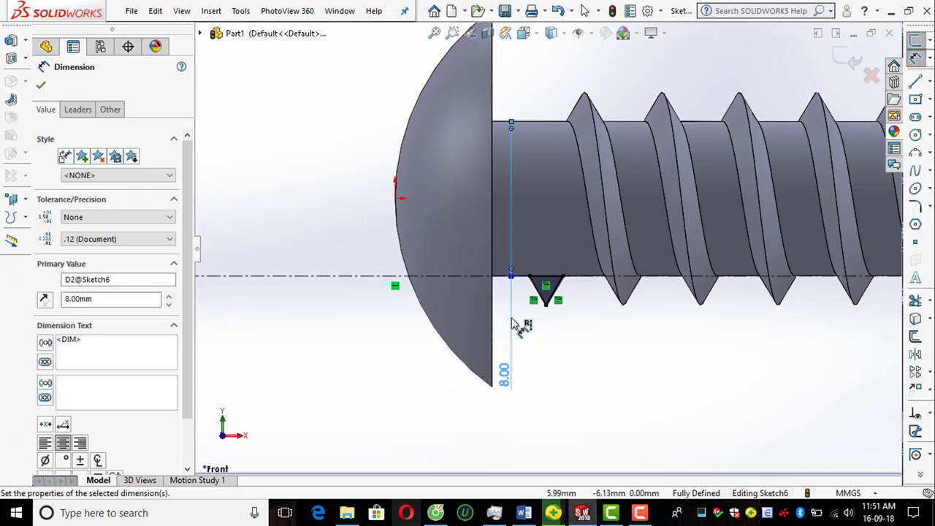
{"action": "double_click", "coordinate": [511, 374]}
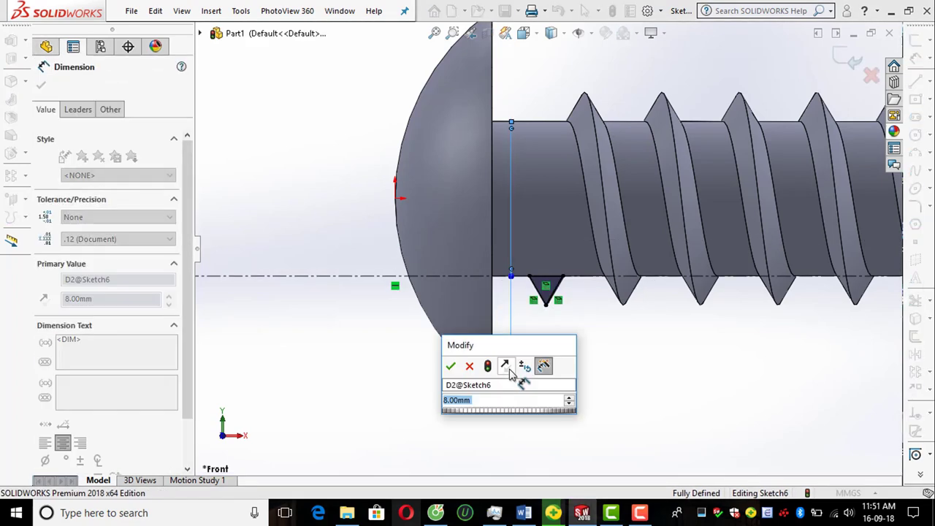
{"action": "type", "text": "6"}
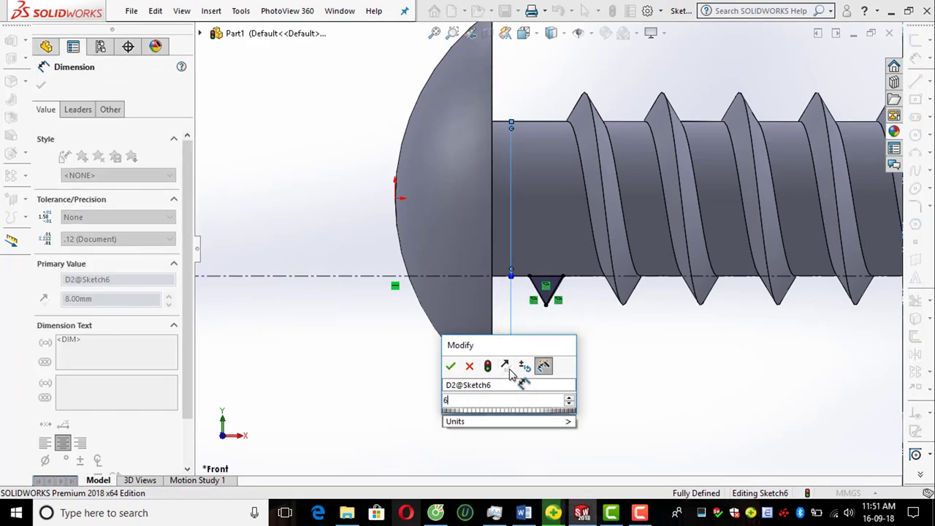
{"action": "key", "text": "Return"}
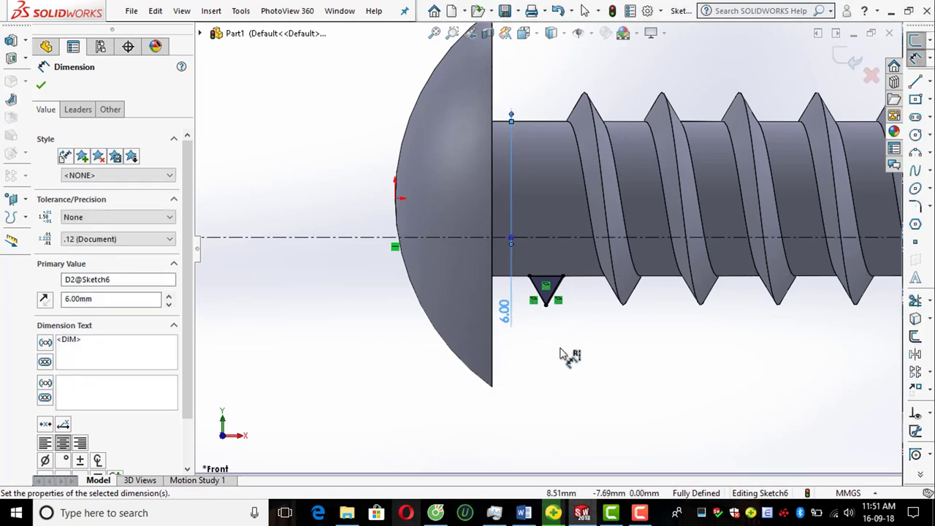
{"action": "left_click", "coordinate": [41, 85]}
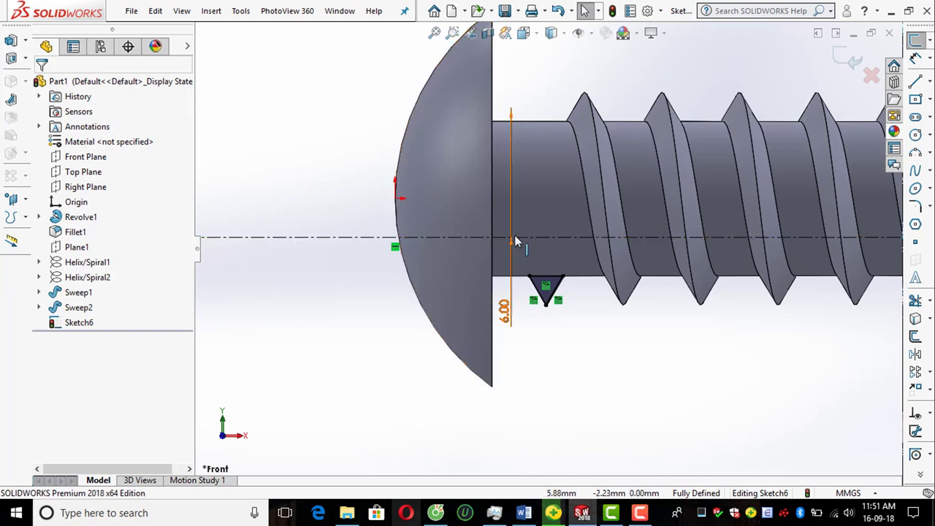
{"action": "left_click", "coordinate": [844, 64]}
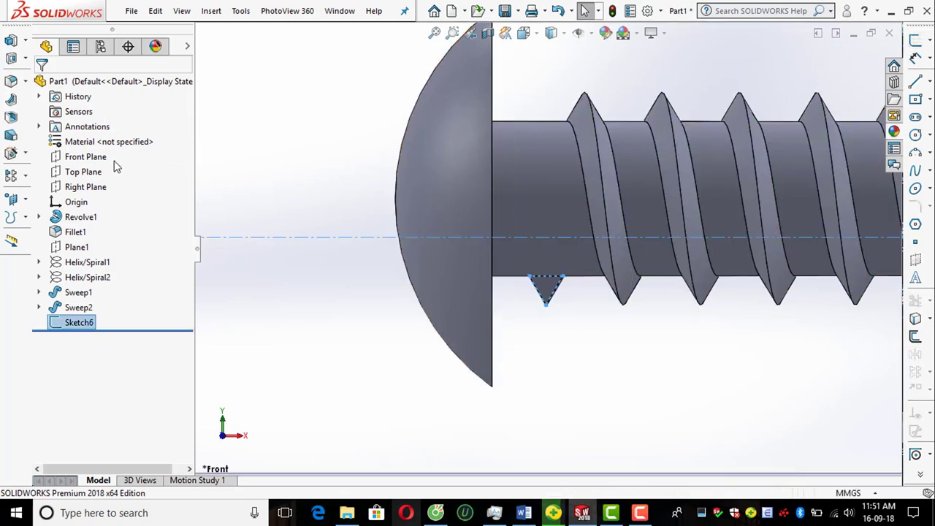
Step: Revolve the triangle profile 180° in the reversed direction, replacing the cancelled extrude
{"action": "left_click", "coordinate": [12, 41]}
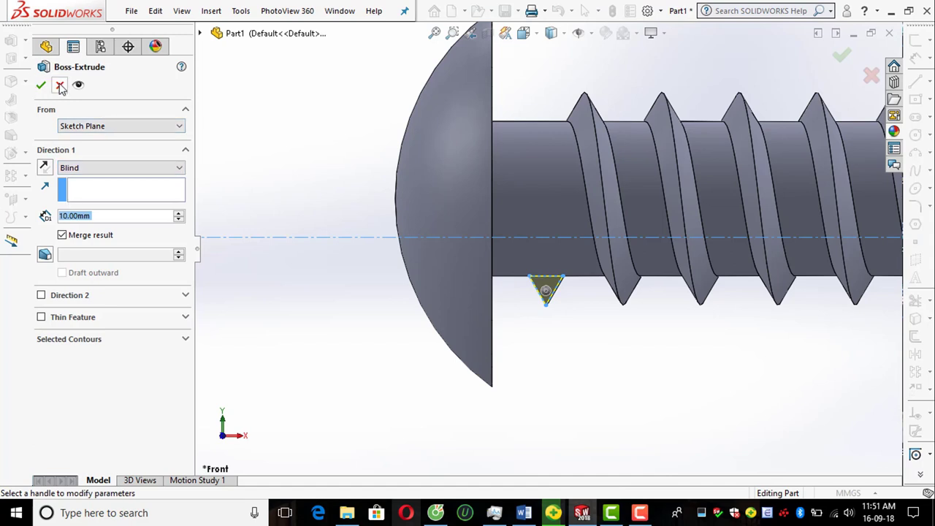
{"action": "left_click", "coordinate": [60, 85]}
{"action": "left_click", "coordinate": [25, 41]}
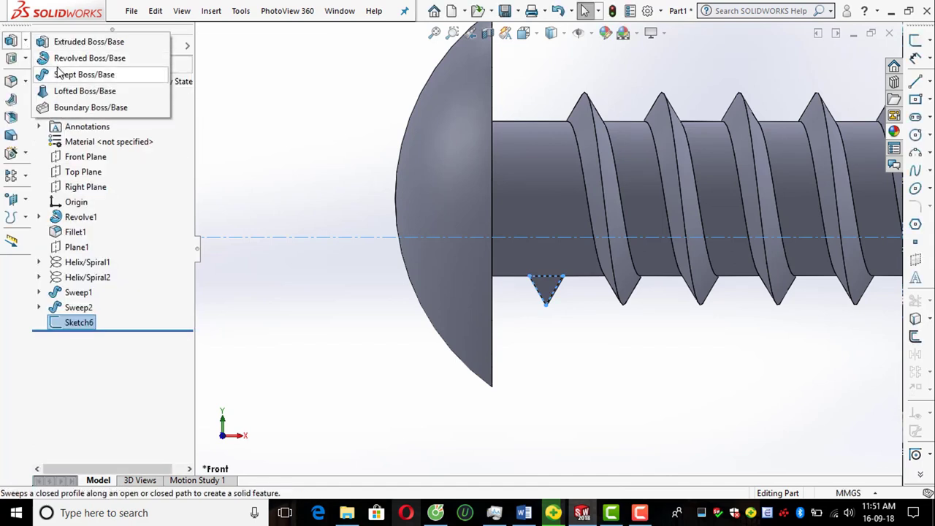
{"action": "left_click", "coordinate": [63, 59]}
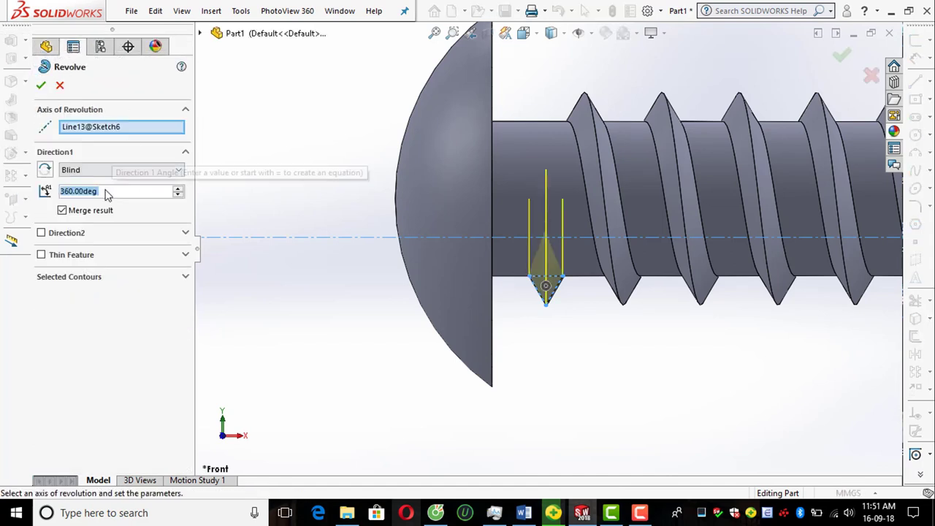
{"action": "type", "text": "180"}
{"action": "key", "text": "Return"}
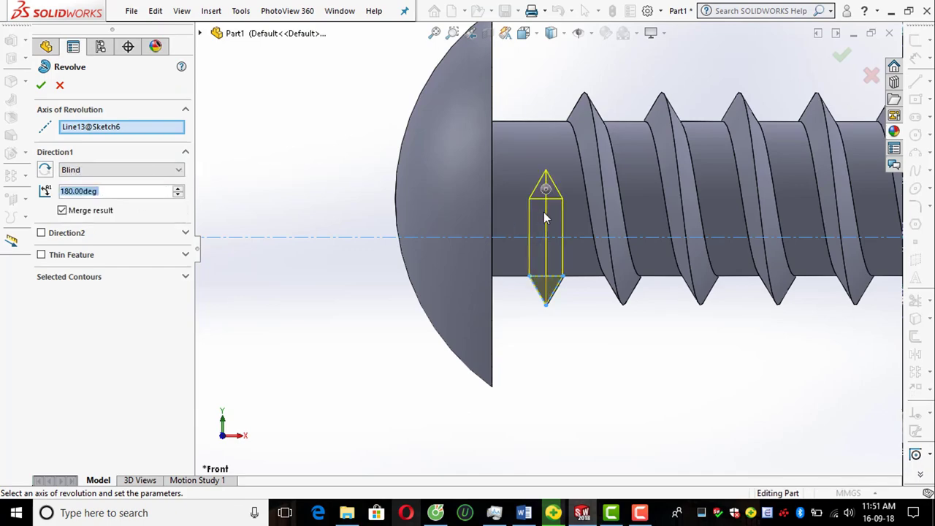
{"action": "middle_click_drag", "start_coordinate": [409, 278], "coordinate": [521, 288]}
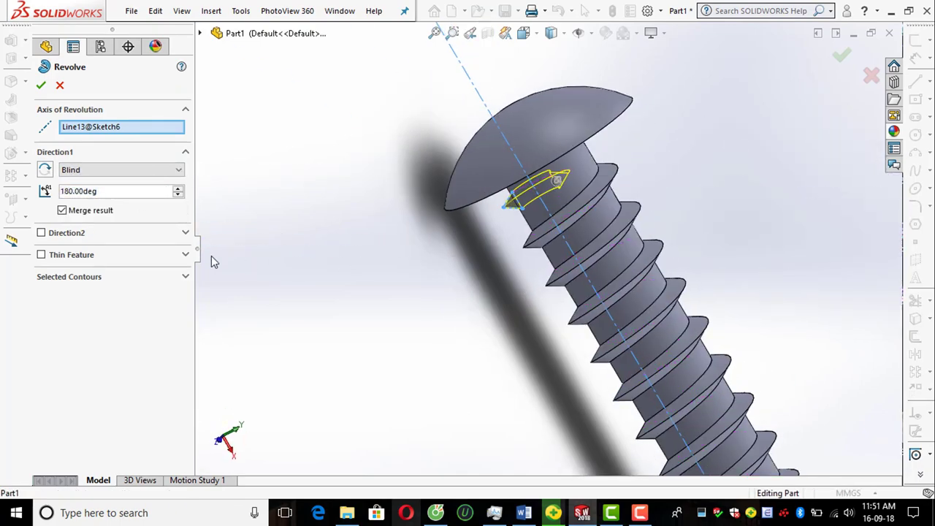
{"action": "left_click", "coordinate": [45, 170]}
{"action": "mouse_move", "coordinate": [557, 237]}
{"action": "middle_mouse_down"}
{"action": "mouse_move", "coordinate": [456, 252]}
{"action": "mouse_move", "coordinate": [417, 298]}
{"action": "middle_mouse_up"}
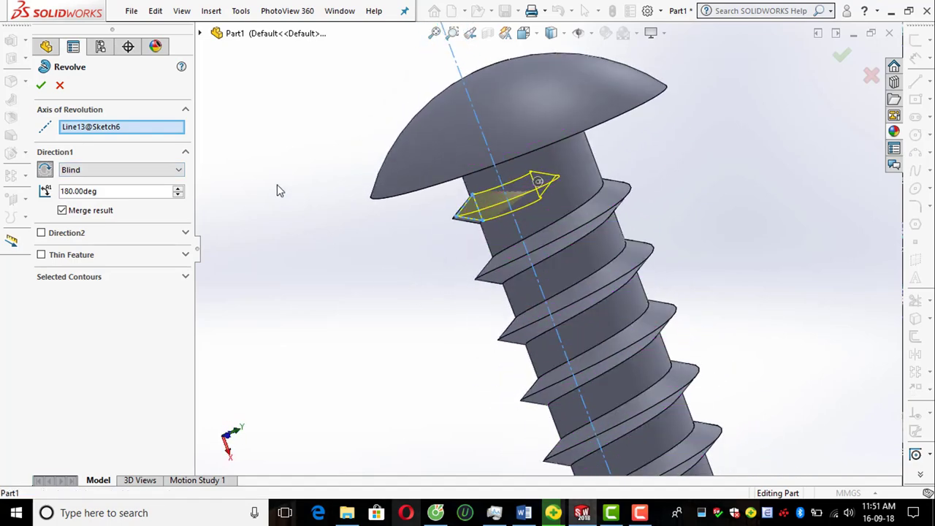
{"action": "left_click", "coordinate": [41, 86]}
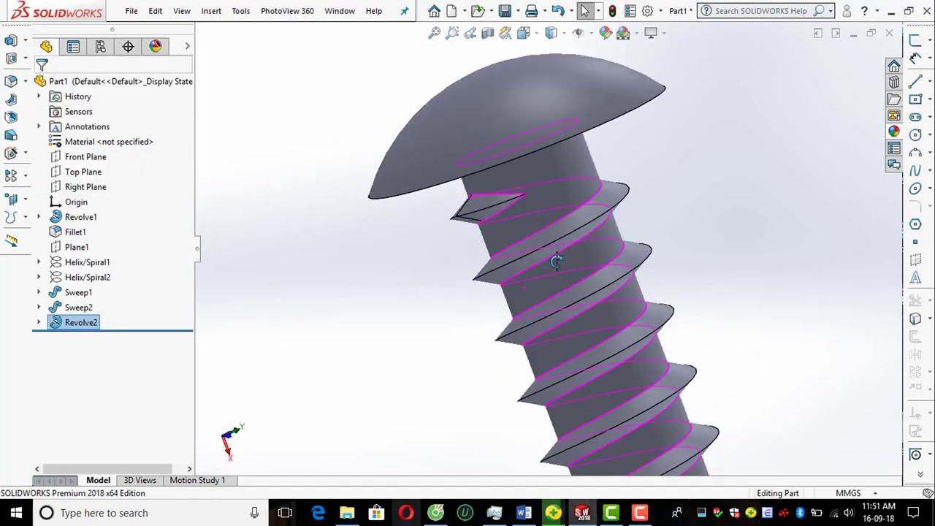
Step: Orbit around the screw to inspect Revolve2 where the thread meets the head
{"action": "mouse_move", "coordinate": [555, 261]}
{"action": "middle_mouse_down"}
{"action": "mouse_move", "coordinate": [497, 304]}
{"action": "mouse_move", "coordinate": [444, 286]}
{"action": "middle_mouse_up"}
{"action": "scroll", "coordinate": [497, 304], "scroll_direction": "up", "scroll_amount": 2}
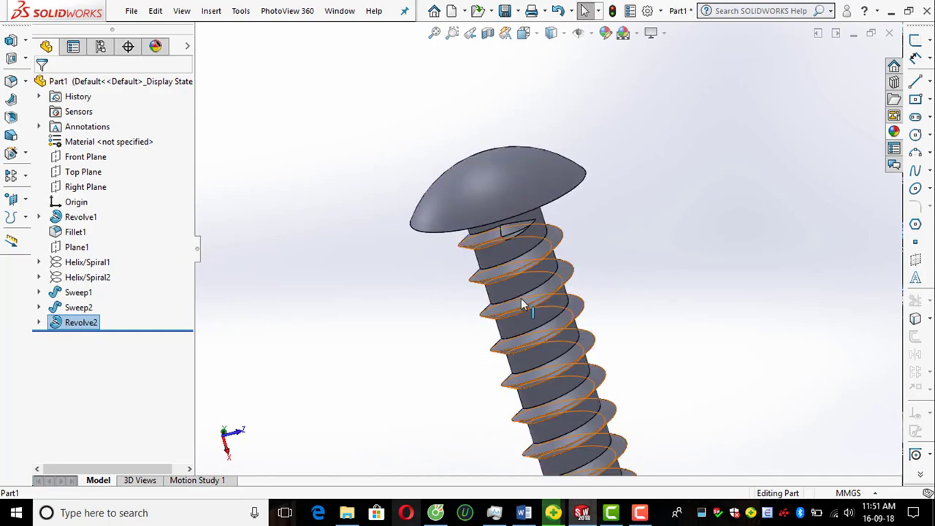
{"action": "scroll", "coordinate": [526, 307], "scroll_direction": "down", "scroll_amount": 3}
{"action": "mouse_move", "coordinate": [539, 275]}
{"action": "middle_mouse_down"}
{"action": "mouse_move", "coordinate": [390, 253]}
{"action": "mouse_move", "coordinate": [359, 288]}
{"action": "middle_mouse_up"}
{"action": "scroll", "coordinate": [563, 328], "scroll_direction": "up", "scroll_amount": 3}
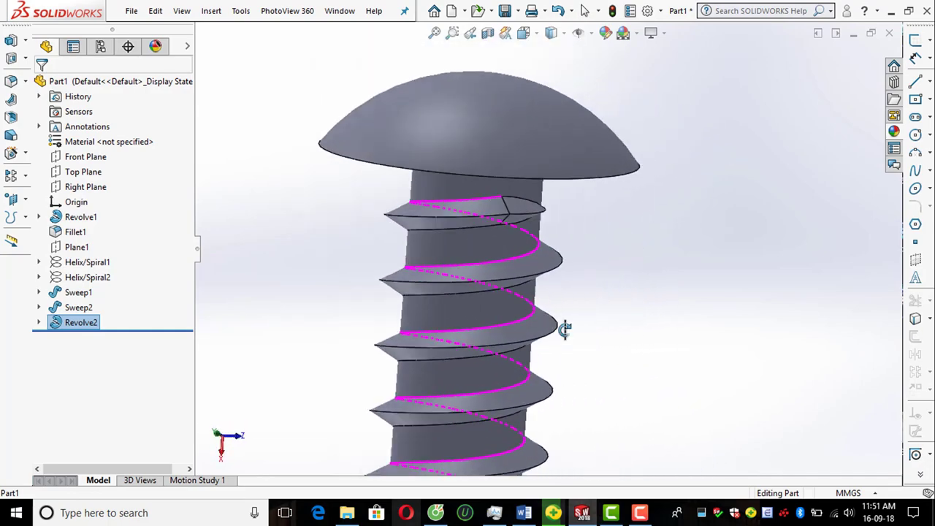
{"action": "scroll", "coordinate": [586, 348], "scroll_direction": "up", "scroll_amount": 3}
{"action": "mouse_move", "coordinate": [586, 348]}
{"action": "middle_mouse_down"}
{"action": "mouse_move", "coordinate": [376, 311]}
{"action": "mouse_move", "coordinate": [444, 270]}
{"action": "mouse_move", "coordinate": [432, 338]}
{"action": "middle_mouse_up"}
{"action": "scroll", "coordinate": [522, 299], "scroll_direction": "down", "scroll_amount": 2}
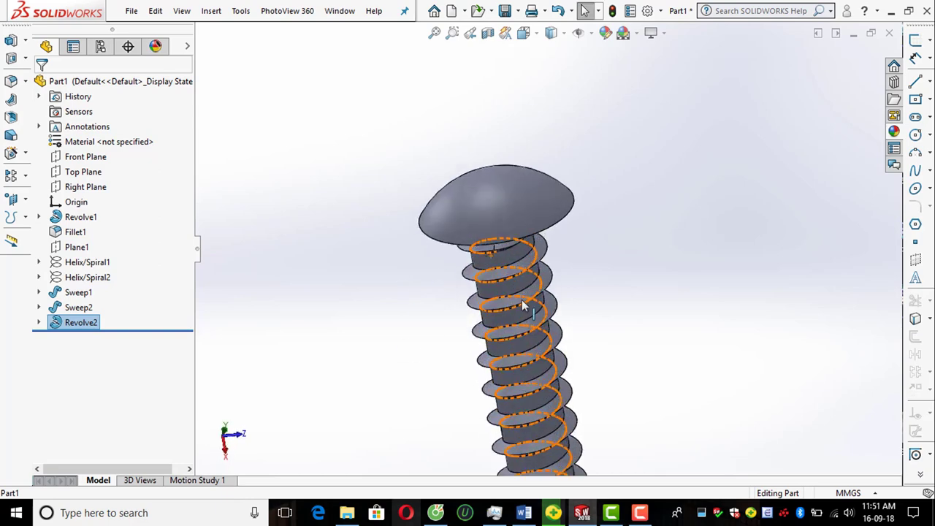
{"action": "mouse_move", "coordinate": [521, 300]}
{"action": "middle_mouse_down"}
{"action": "mouse_move", "coordinate": [449, 317]}
{"action": "mouse_move", "coordinate": [533, 300]}
{"action": "middle_mouse_up"}
{"action": "scroll", "coordinate": [532, 300], "scroll_direction": "up", "scroll_amount": 2}
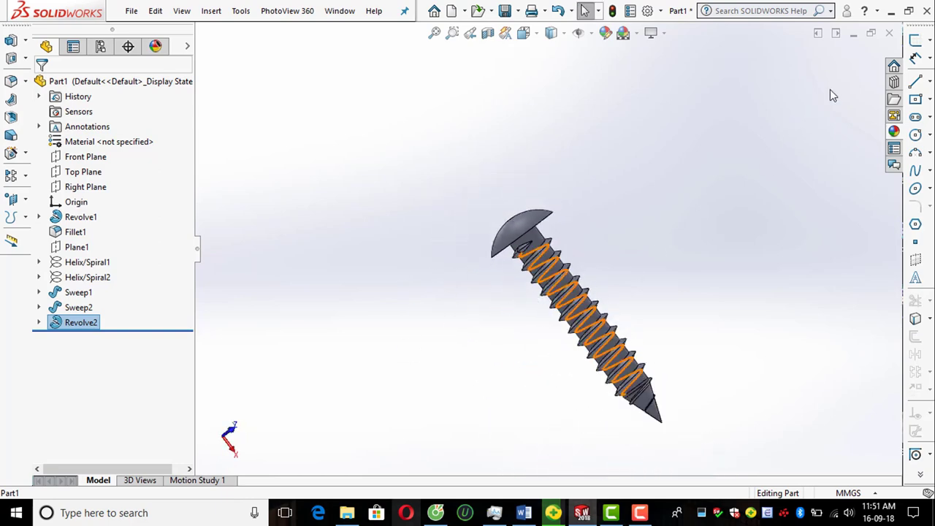
{"action": "left_click", "coordinate": [26, 200]}
Step: Create Plane2 offset 5 mm from the head's flat face, flipped to the head side
{"action": "left_click", "coordinate": [63, 200]}
{"action": "scroll", "coordinate": [542, 229], "scroll_direction": "down", "scroll_amount": 2}
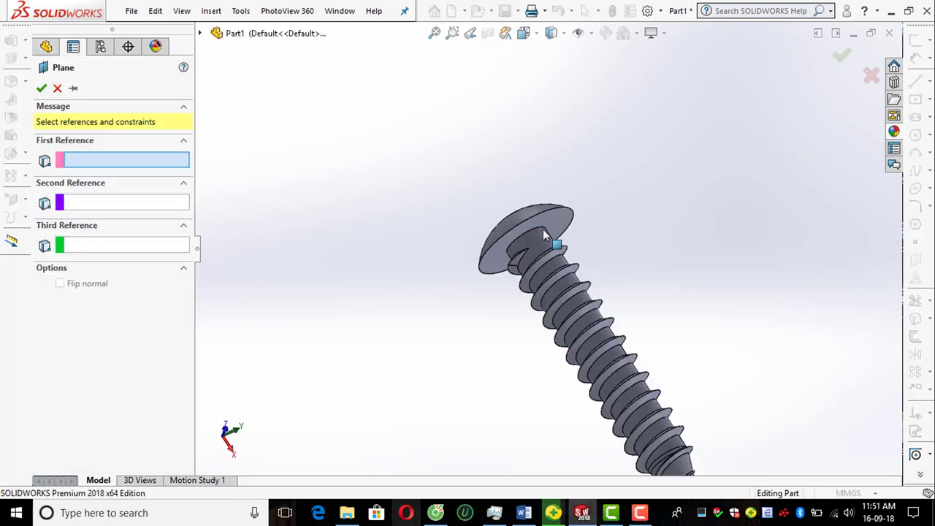
{"action": "left_click", "coordinate": [560, 215]}
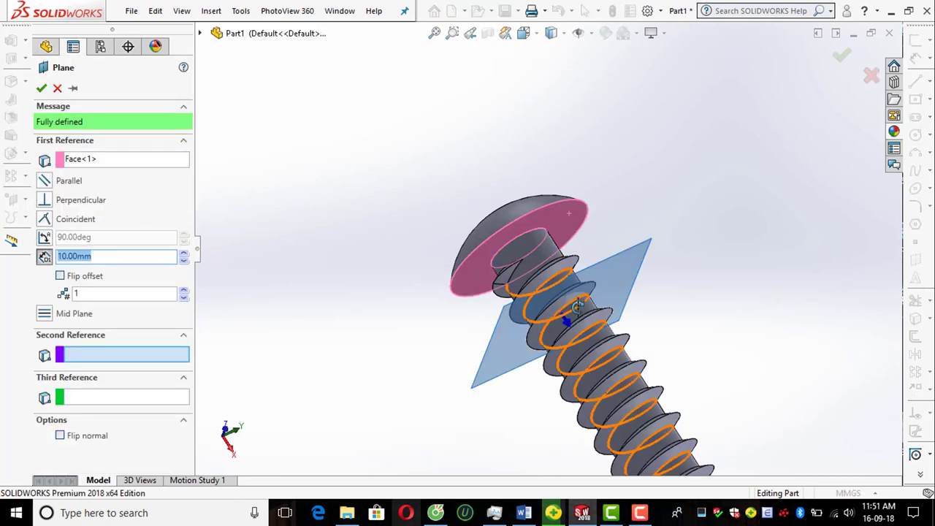
{"action": "left_click", "coordinate": [60, 276]}
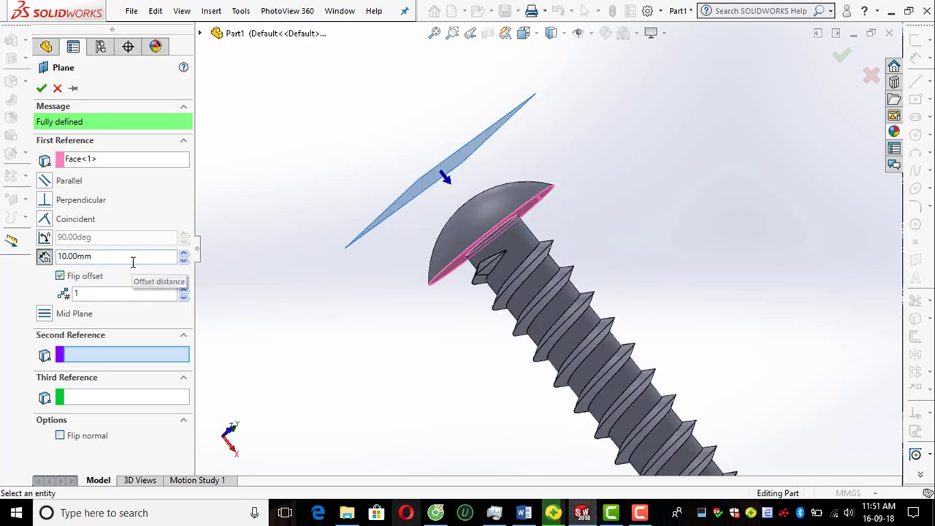
{"action": "type", "text": "5"}
{"action": "key", "text": "Return"}
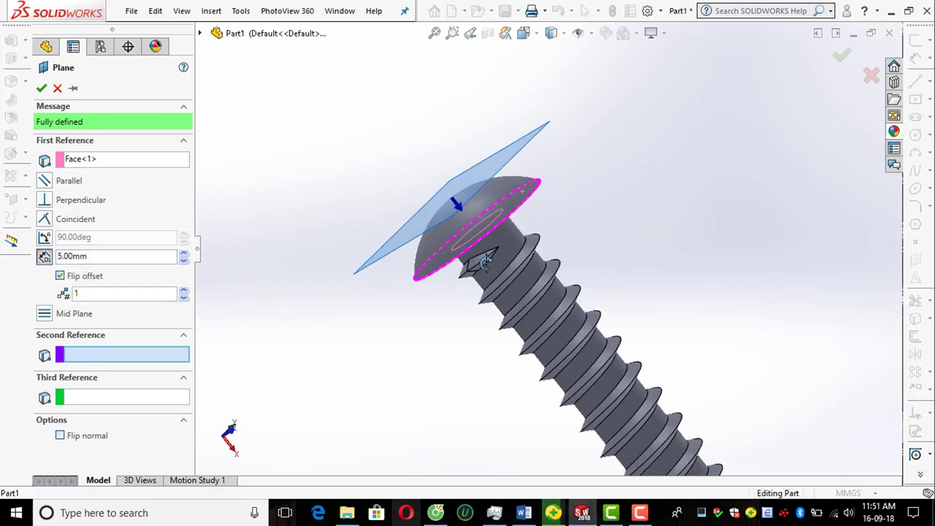
{"action": "left_click", "coordinate": [845, 56]}
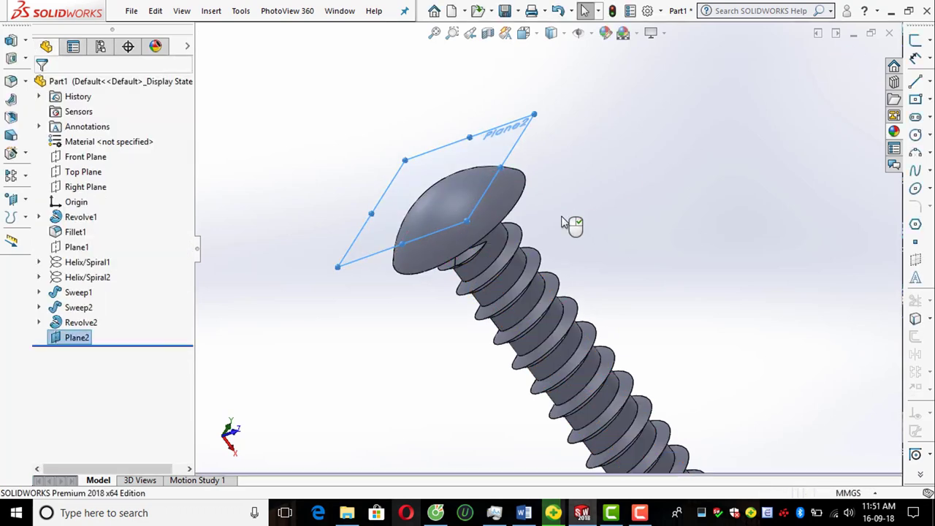
Step: Switch to the Left view with Hidden Lines Removed display
{"action": "key", "text": "ctrl+8"}
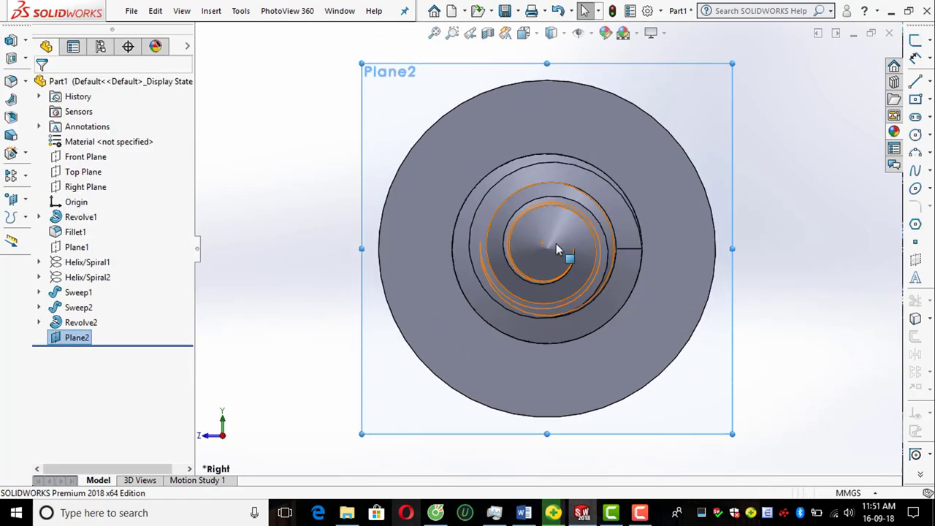
{"action": "mouse_move", "coordinate": [726, 309]}
{"action": "middle_mouse_down"}
{"action": "mouse_move", "coordinate": [534, 334]}
{"action": "mouse_move", "coordinate": [616, 309]}
{"action": "mouse_move", "coordinate": [559, 203]}
{"action": "middle_mouse_up"}
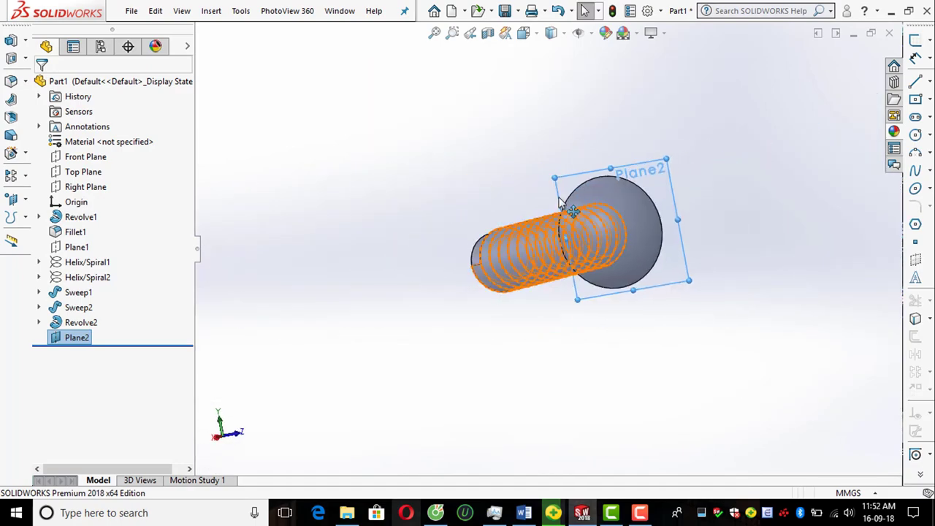
{"action": "left_click", "coordinate": [540, 38]}
{"action": "left_click", "coordinate": [524, 248]}
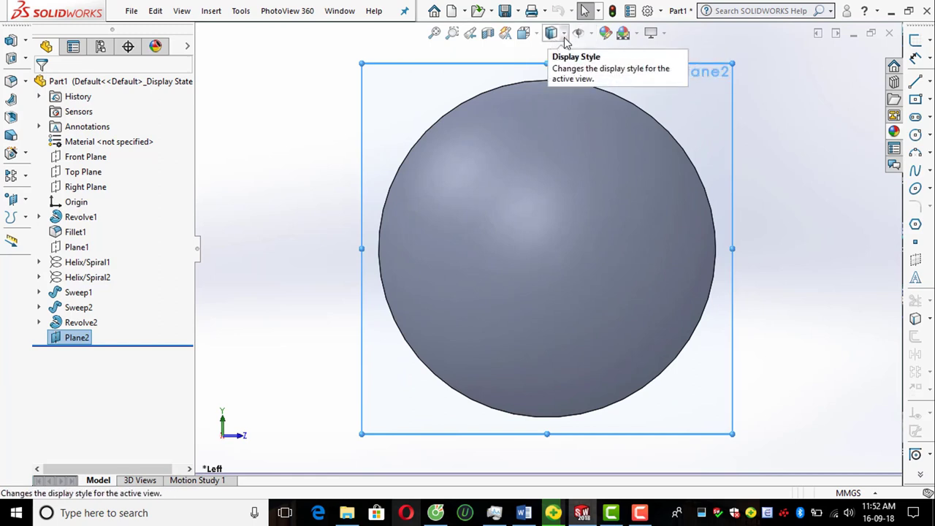
{"action": "left_click", "coordinate": [552, 33]}
{"action": "left_click", "coordinate": [554, 131]}
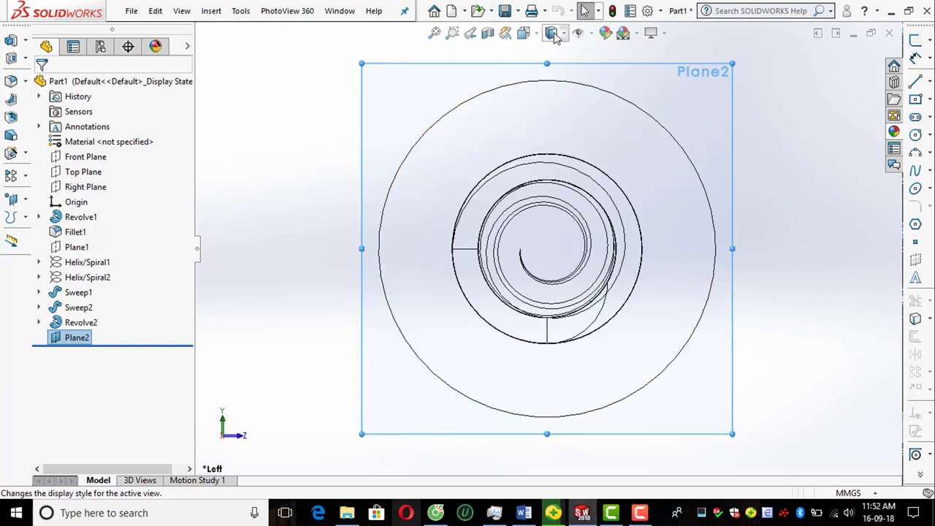
{"action": "left_click", "coordinate": [553, 35]}
{"action": "left_click", "coordinate": [555, 90]}
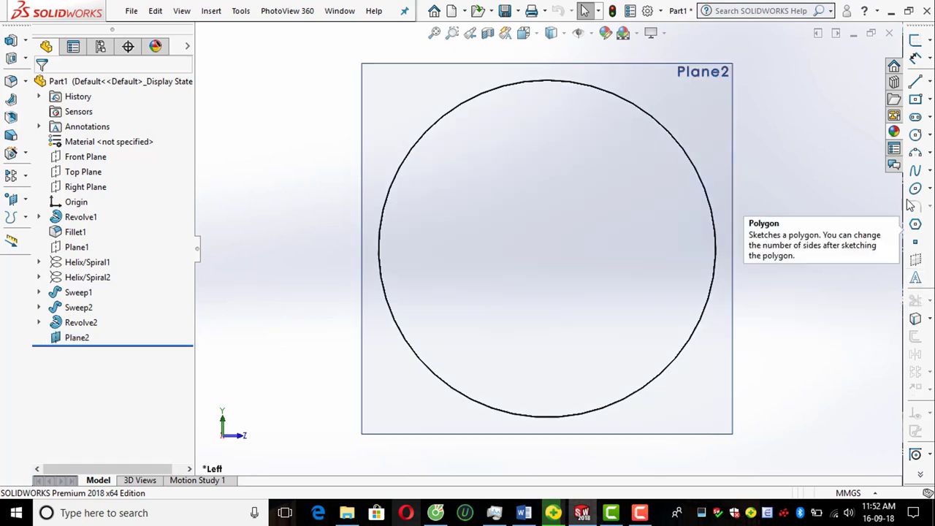
Step: Sketch a small centre rectangle on Plane2 just right of the origin
{"action": "left_click", "coordinate": [917, 100]}
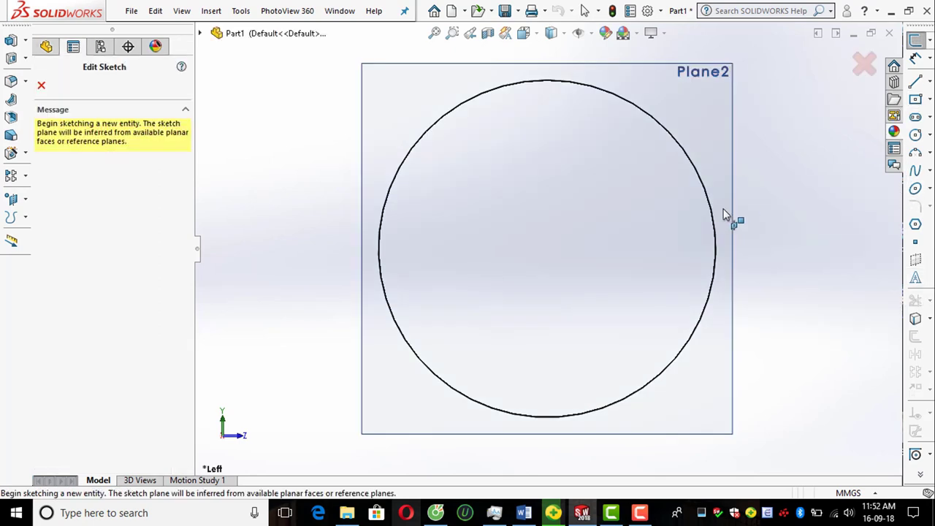
{"action": "scroll", "coordinate": [585, 223], "scroll_direction": "down", "scroll_amount": 2}
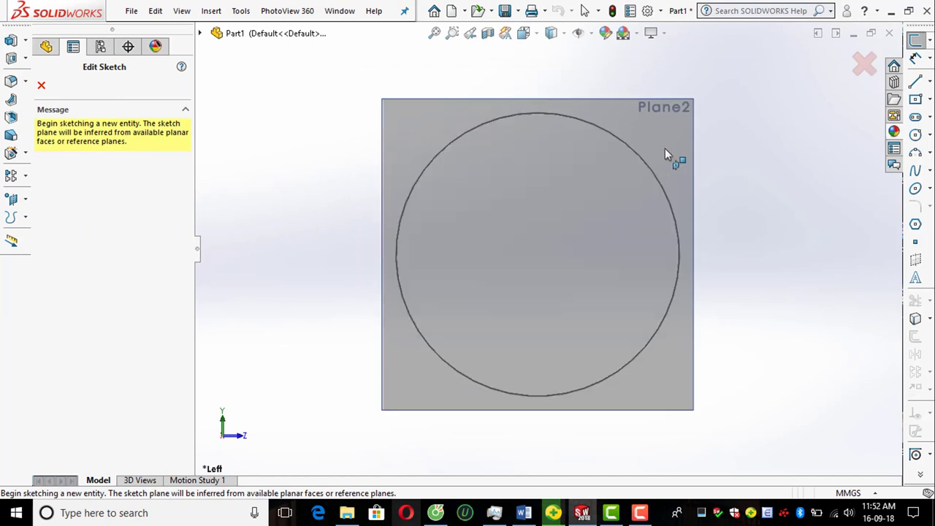
{"action": "left_click", "coordinate": [671, 143]}
{"action": "left_click", "coordinate": [670, 141]}
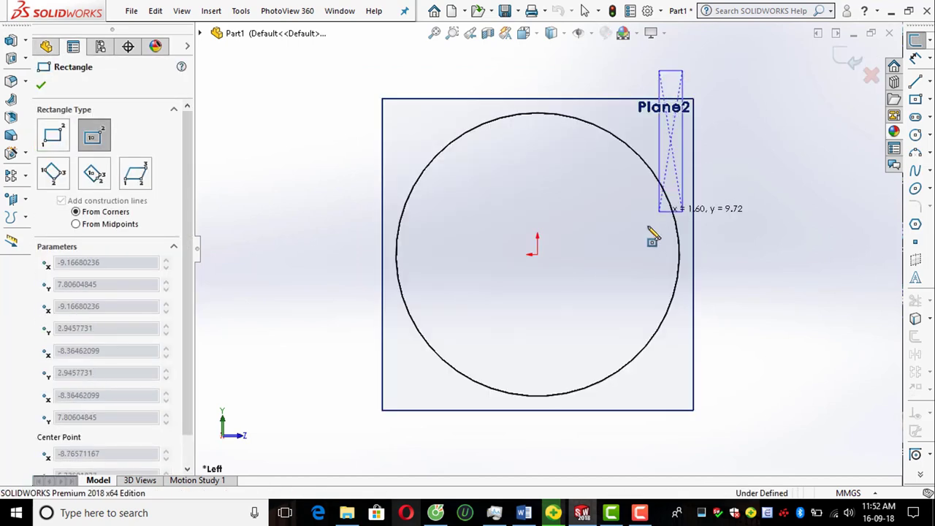
{"action": "key", "text": "Escape"}
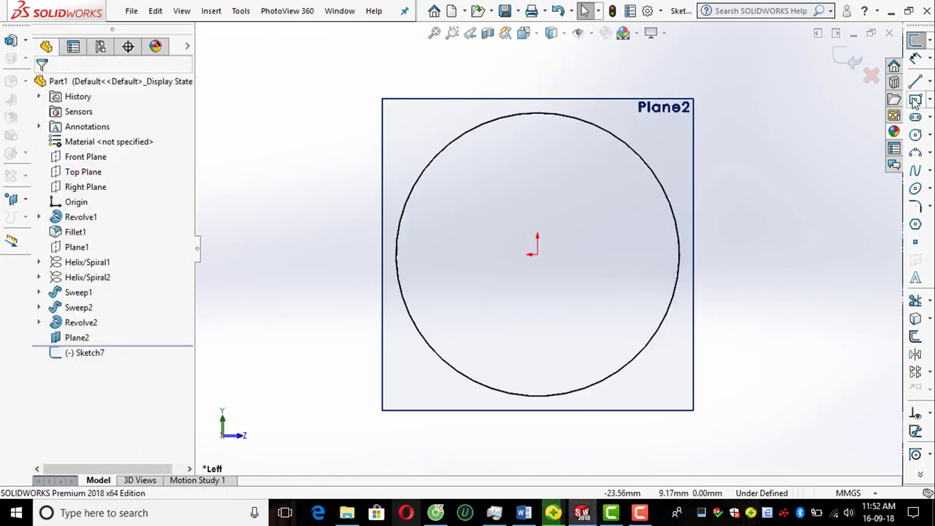
{"action": "left_click", "coordinate": [917, 100]}
{"action": "left_click", "coordinate": [589, 255]}
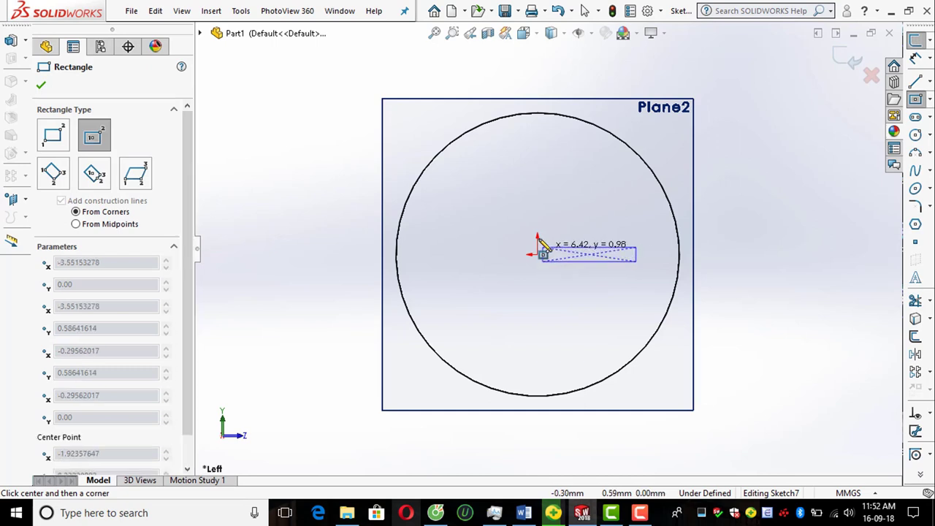
{"action": "left_click", "coordinate": [538, 227]}
{"action": "key", "text": "Escape"}
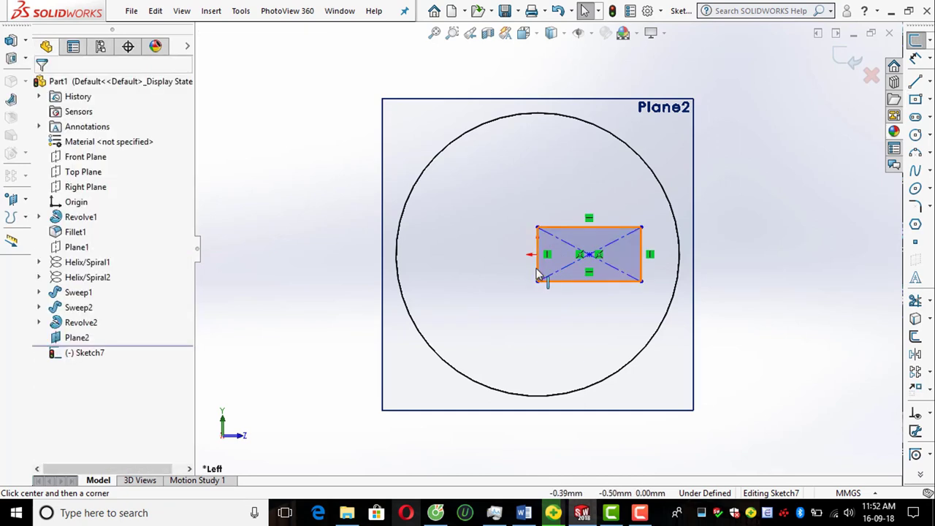
Step: Select the rectangle's left edge and the origin to fix its midpoint there
{"action": "scroll", "coordinate": [536, 268], "scroll_direction": "down", "scroll_amount": 4}
{"action": "left_click", "coordinate": [543, 260]}
{"action": "scroll", "coordinate": [548, 252], "scroll_direction": "down", "scroll_amount": 2}
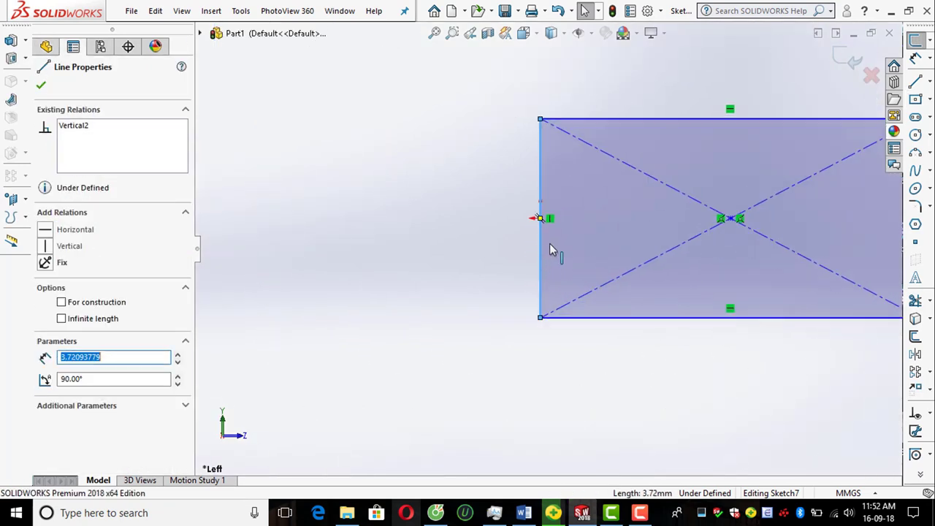
{"action": "left_click", "coordinate": [540, 218], "text": "ctrl"}
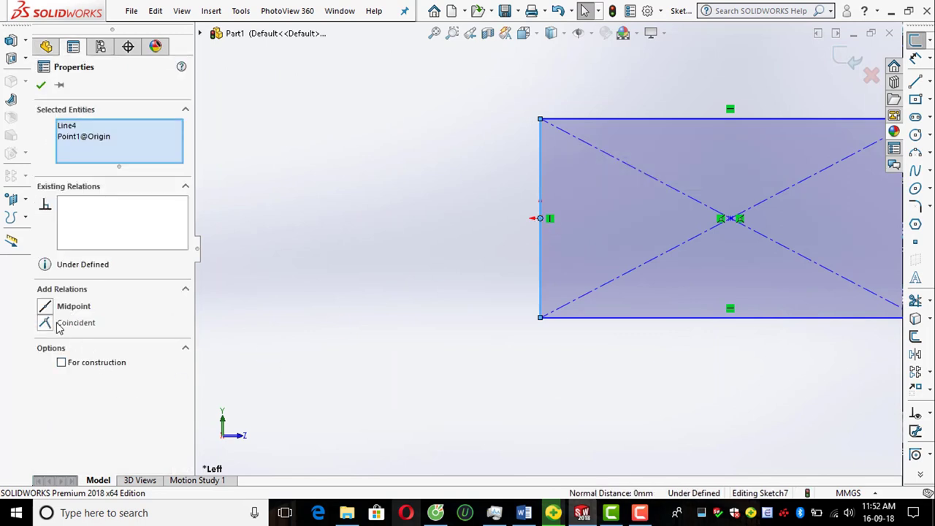
{"action": "key", "text": "f"}
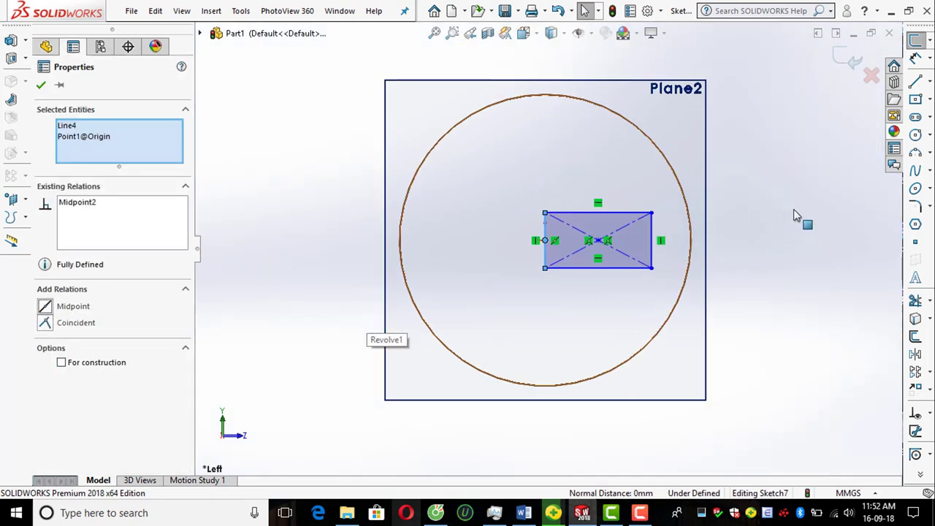
{"action": "left_click", "coordinate": [795, 212]}
{"action": "left_click", "coordinate": [917, 59]}
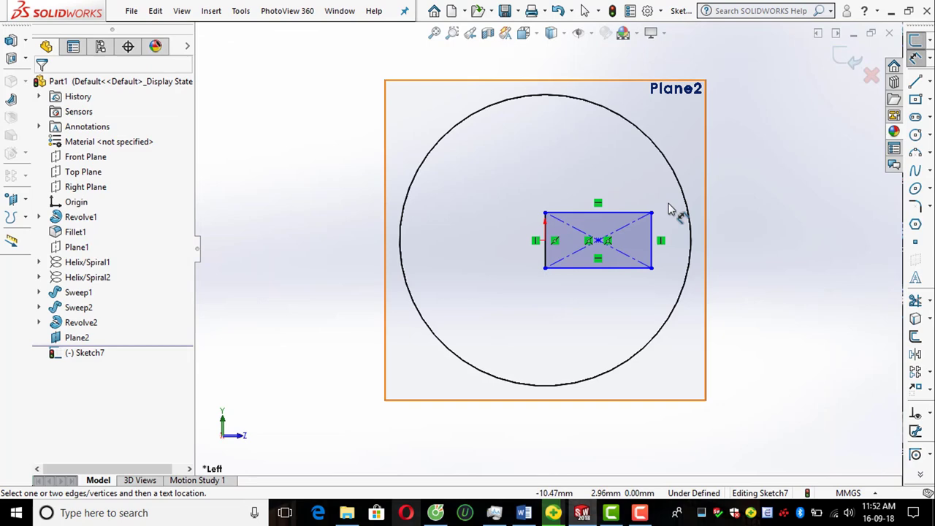
Step: Dimension the rectangle's top edge to a 6 mm width
{"action": "left_click", "coordinate": [617, 218]}
{"action": "left_click", "coordinate": [606, 202]}
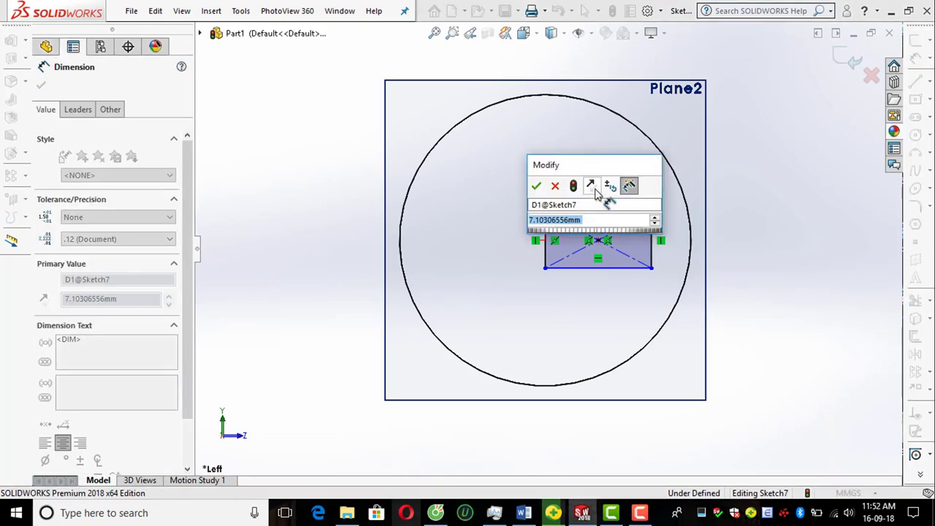
{"action": "type", "text": "6"}
{"action": "key", "text": "Return"}
{"action": "left_click", "coordinate": [807, 246]}
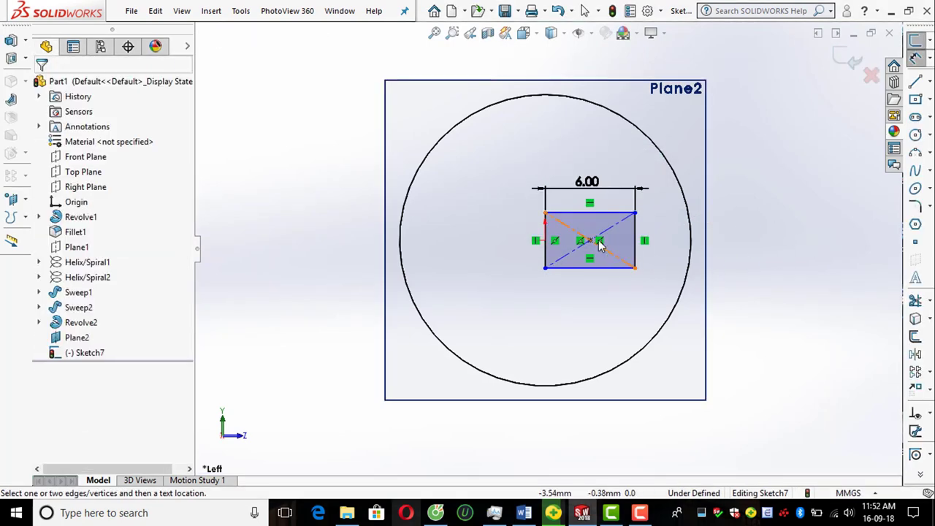
{"action": "scroll", "coordinate": [585, 255], "scroll_direction": "down", "scroll_amount": 3}
Step: Dimension the right edge to a 2 mm height, correcting the initial 1 mm
{"action": "left_click", "coordinate": [655, 264]}
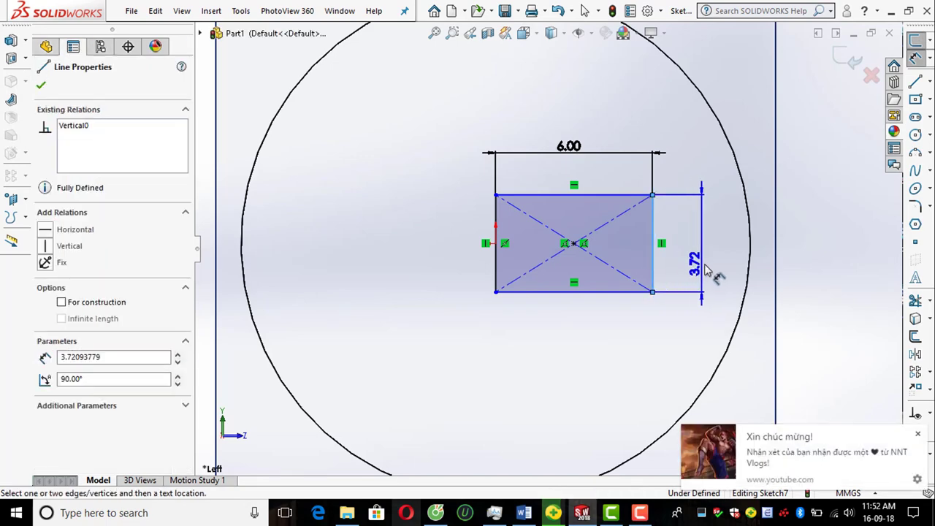
{"action": "left_click", "coordinate": [707, 270]}
{"action": "type", "text": "1"}
{"action": "key", "text": "Return"}
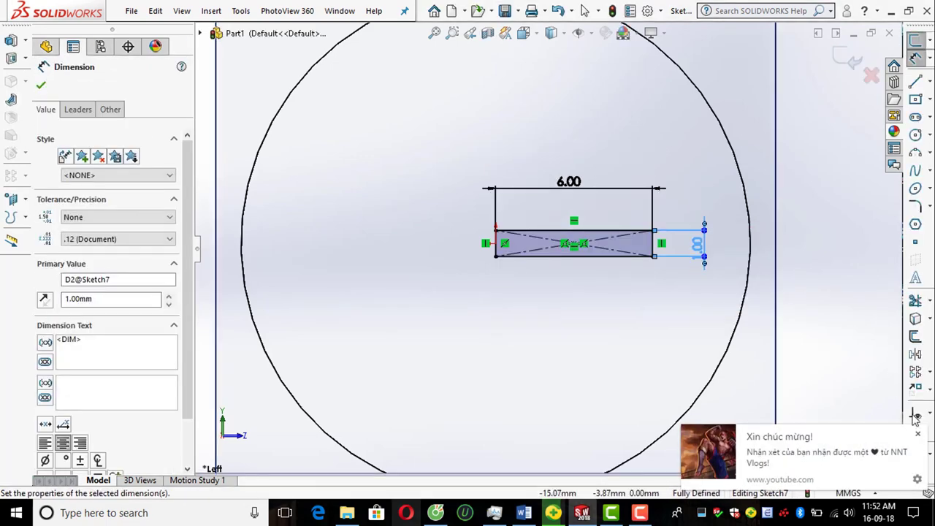
{"action": "left_click", "coordinate": [918, 434]}
{"action": "scroll", "coordinate": [568, 272], "scroll_direction": "down", "scroll_amount": 2}
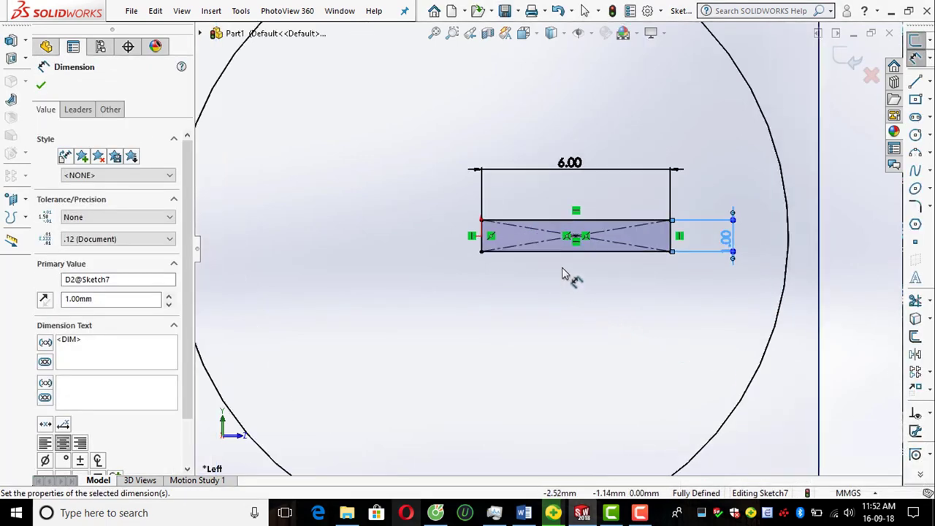
{"action": "scroll", "coordinate": [567, 268], "scroll_direction": "down", "scroll_amount": 2}
{"action": "scroll", "coordinate": [566, 264], "scroll_direction": "up", "scroll_amount": 2}
{"action": "key", "text": "Escape"}
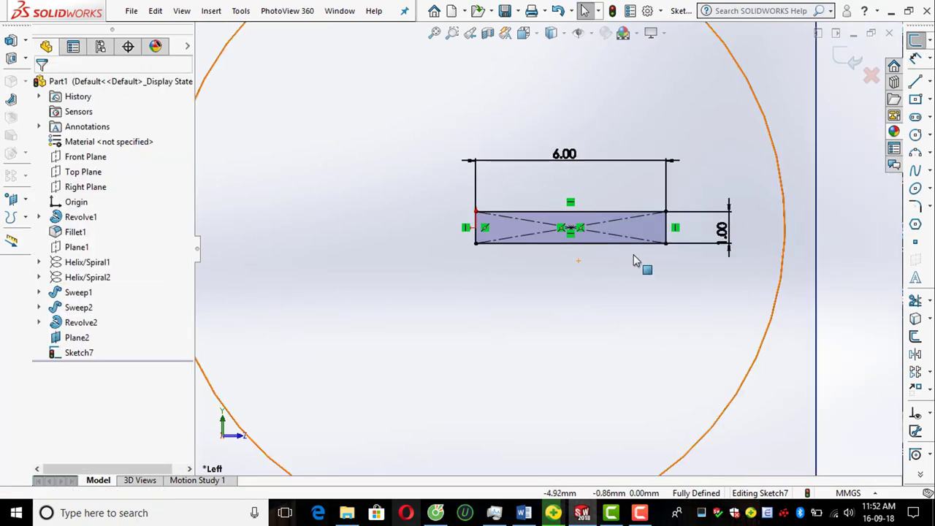
{"action": "scroll", "coordinate": [634, 253], "scroll_direction": "up", "scroll_amount": 2}
{"action": "scroll", "coordinate": [643, 249], "scroll_direction": "down", "scroll_amount": 1}
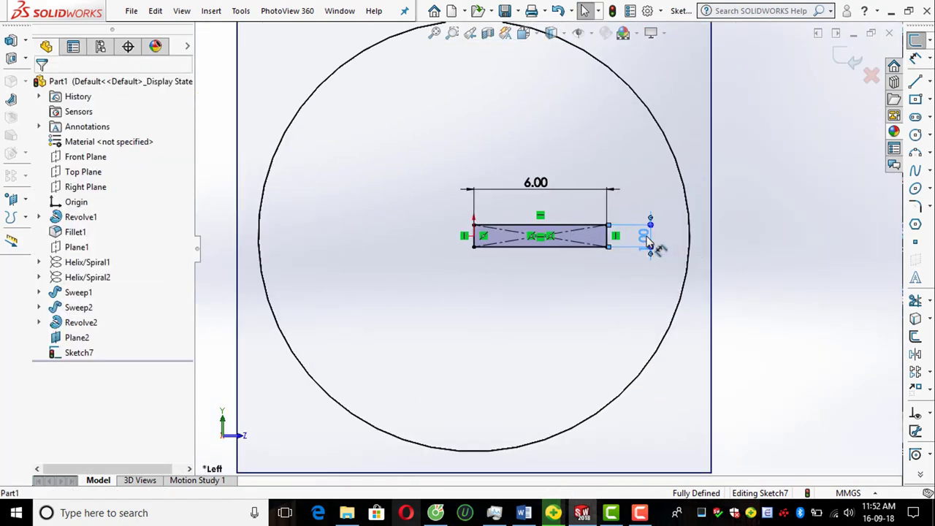
{"action": "double_click", "coordinate": [652, 248]}
{"action": "type", "text": "2"}
{"action": "key", "text": "Return"}
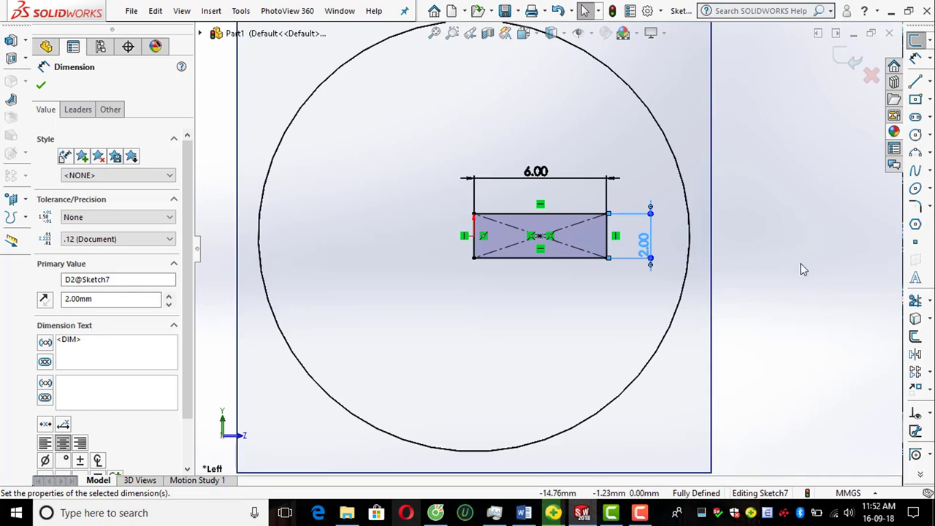
{"action": "key", "text": "Escape"}
{"action": "scroll", "coordinate": [785, 273], "scroll_direction": "up", "scroll_amount": 1}
{"action": "scroll", "coordinate": [468, 248], "scroll_direction": "down", "scroll_amount": 1}
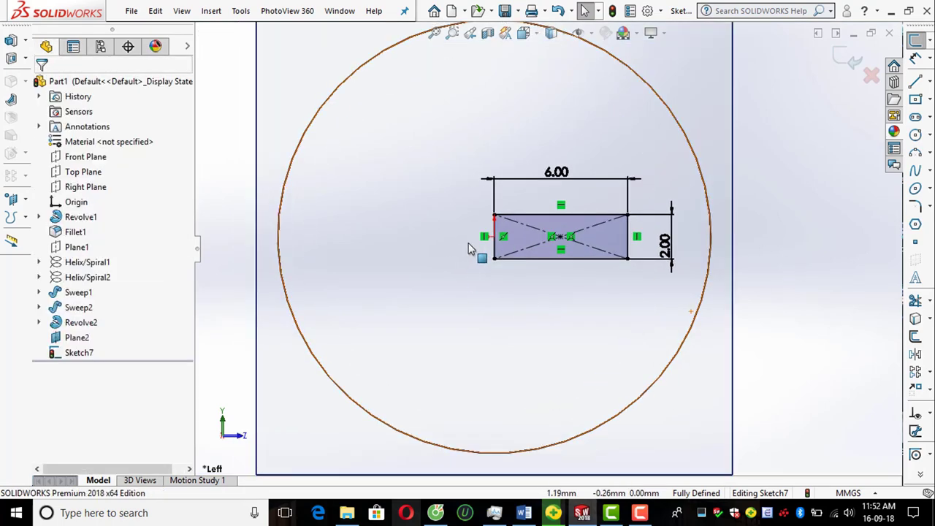
{"action": "scroll", "coordinate": [483, 252], "scroll_direction": "up", "scroll_amount": 1}
{"action": "scroll", "coordinate": [460, 255], "scroll_direction": "down", "scroll_amount": 1}
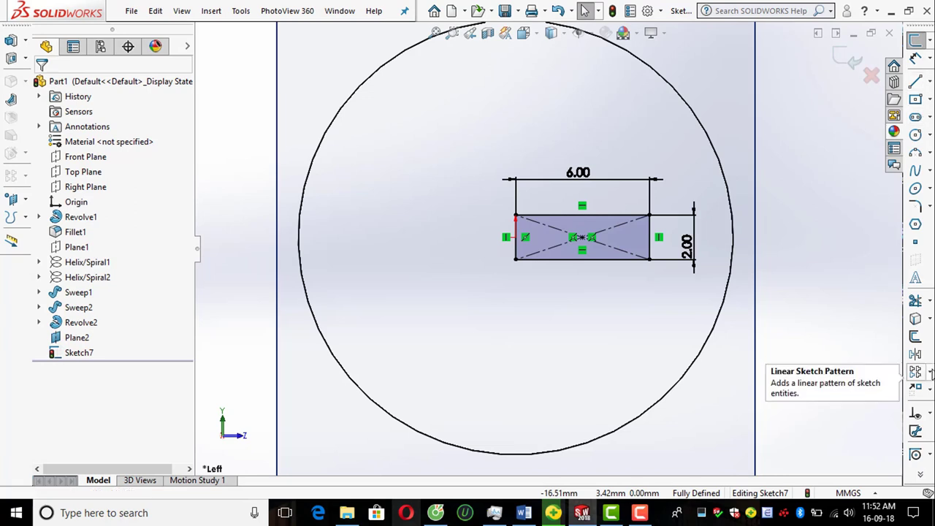
Step: Start a circular sketch pattern of the rectangle, selecting its bottom edge
{"action": "left_click", "coordinate": [922, 372]}
{"action": "left_click", "coordinate": [837, 390]}
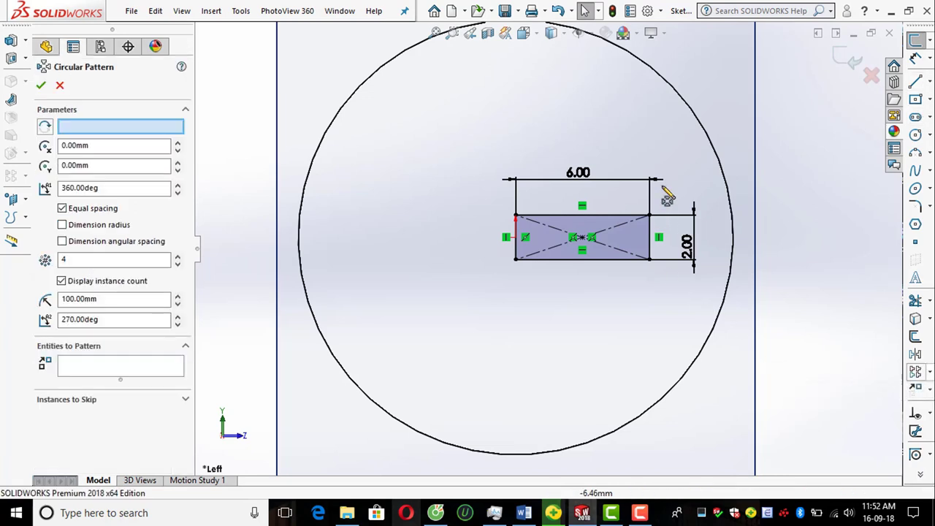
{"action": "left_click", "coordinate": [699, 123]}
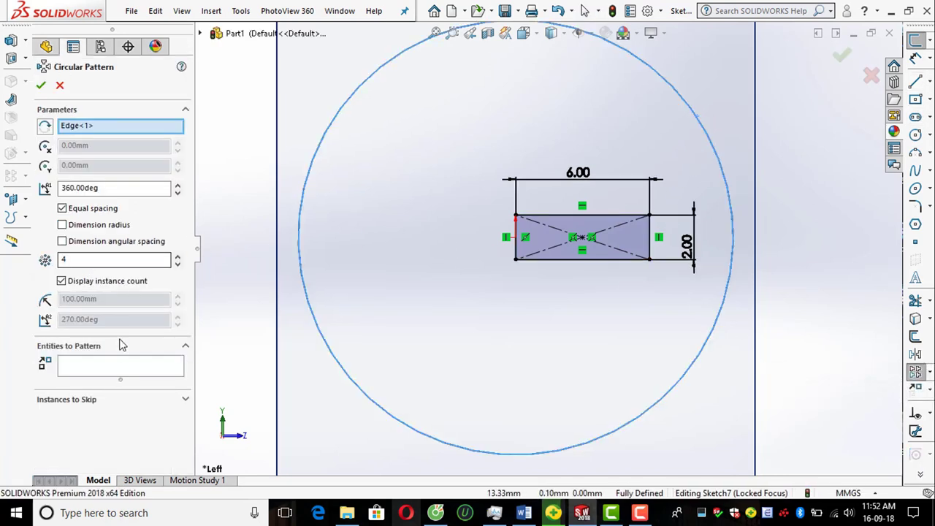
{"action": "left_click", "coordinate": [121, 367]}
{"action": "left_click", "coordinate": [607, 263]}
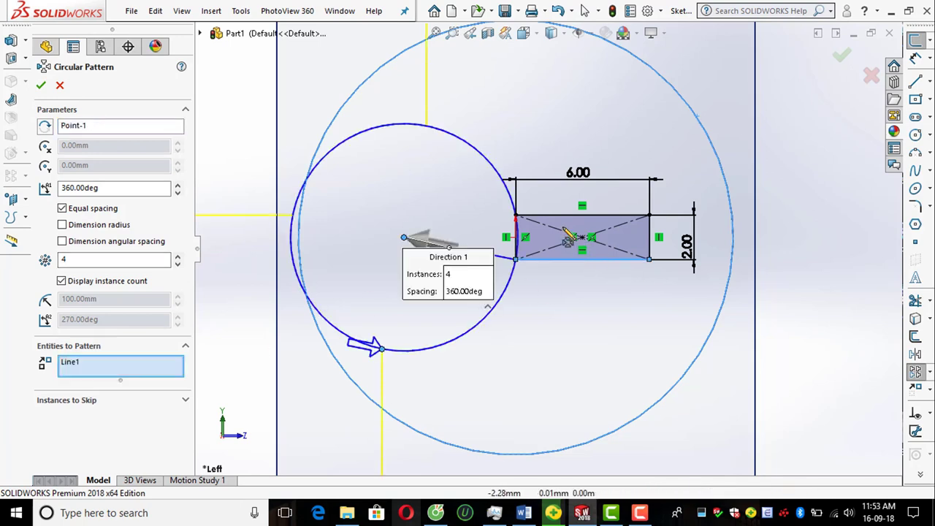
{"action": "scroll", "coordinate": [548, 287], "scroll_direction": "up", "scroll_amount": 1}
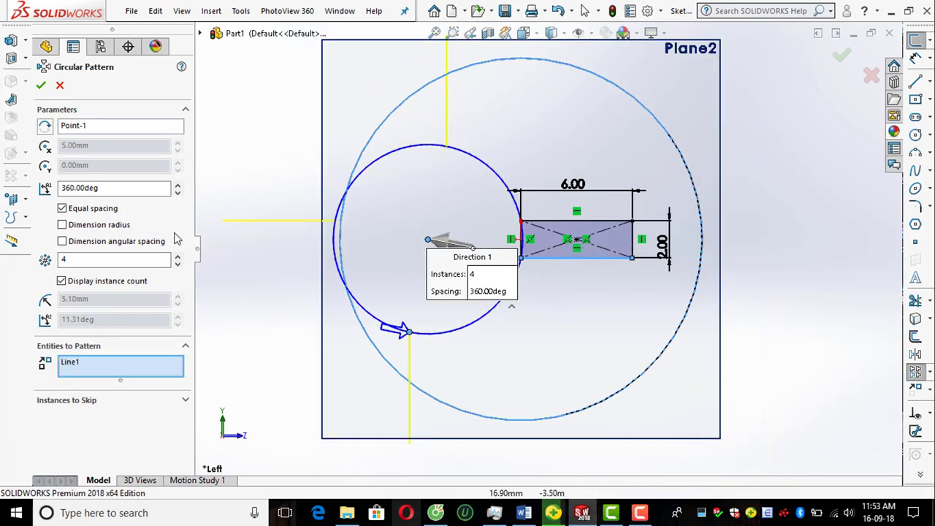
Step: Centre the pattern on the rectangle's left end point and add the remaining edges for four copies
{"action": "left_click", "coordinate": [122, 129]}
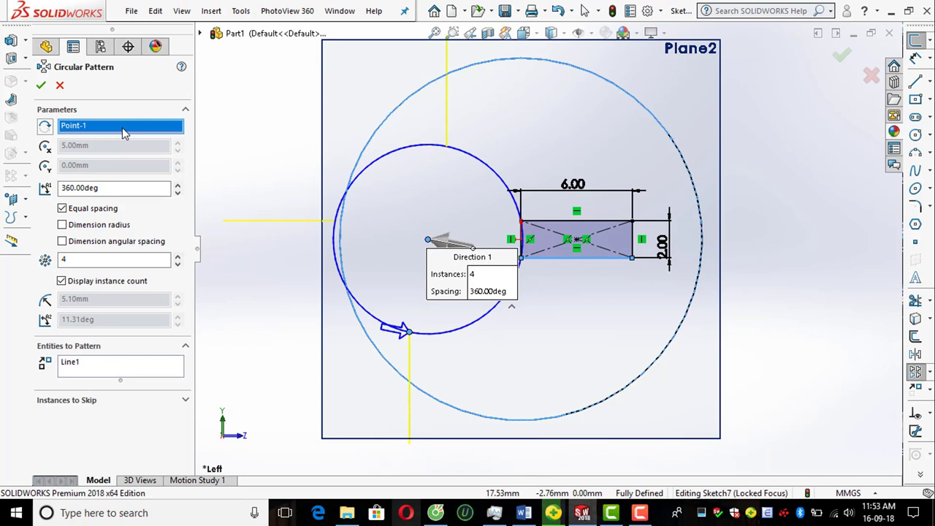
{"action": "right_click", "coordinate": [124, 133]}
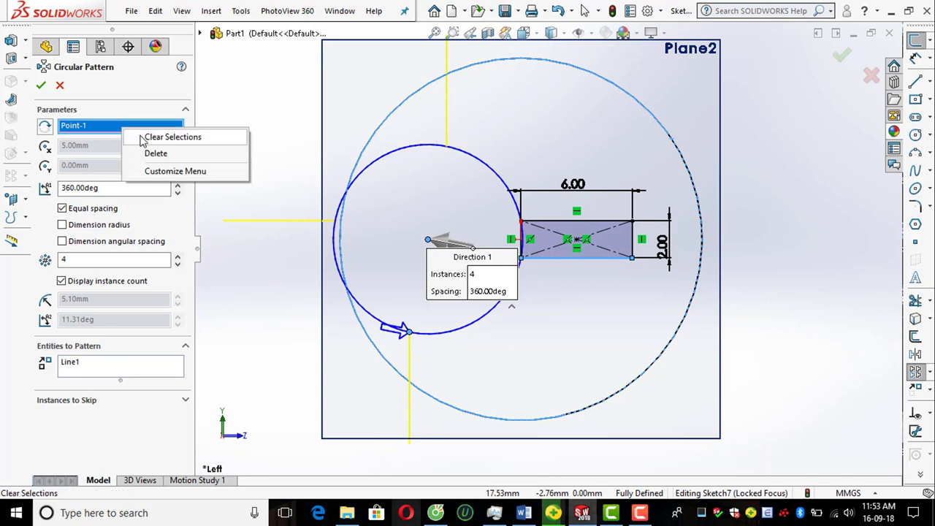
{"action": "left_click", "coordinate": [143, 137]}
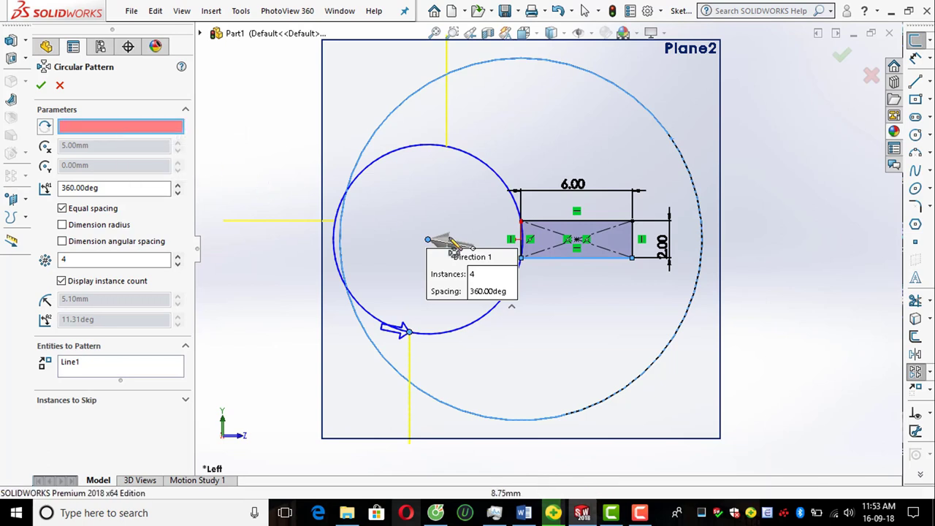
{"action": "left_click", "coordinate": [520, 240]}
{"action": "scroll", "coordinate": [593, 313], "scroll_direction": "down", "scroll_amount": 2}
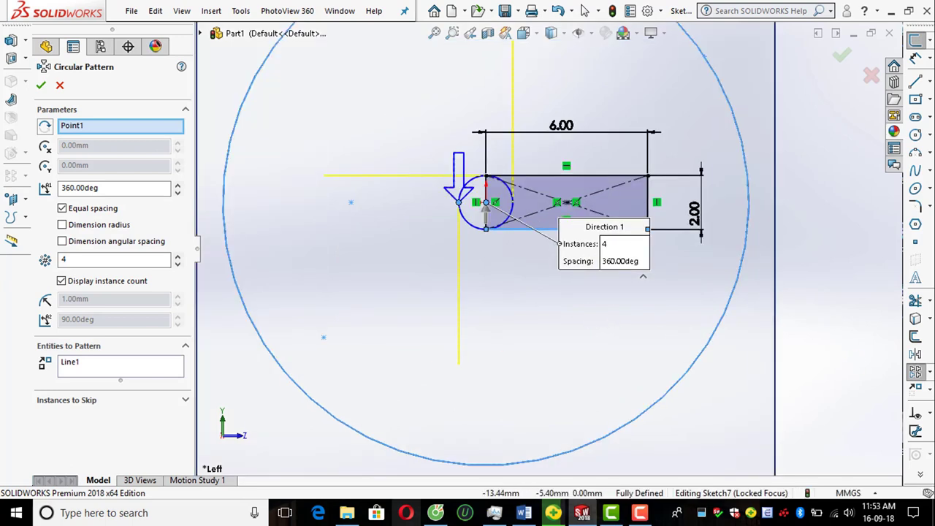
{"action": "left_click", "coordinate": [108, 364]}
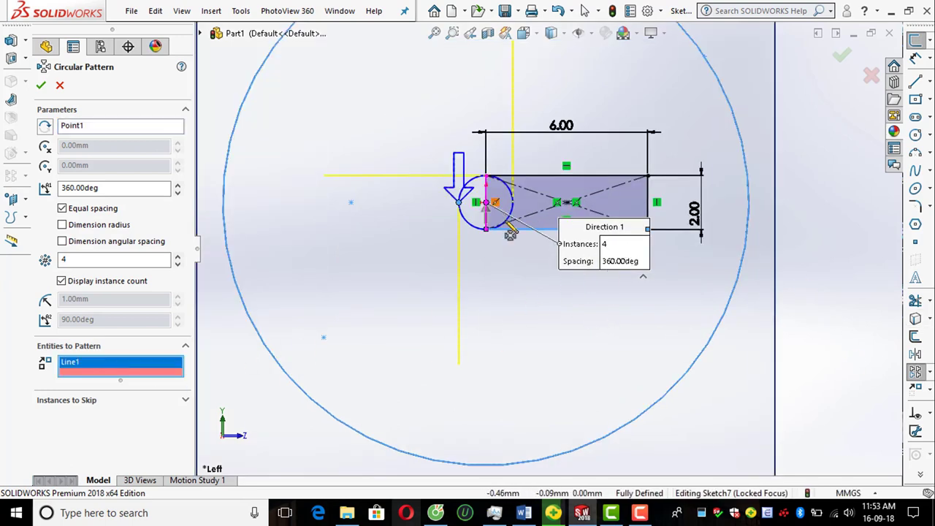
{"action": "left_click", "coordinate": [520, 202]}
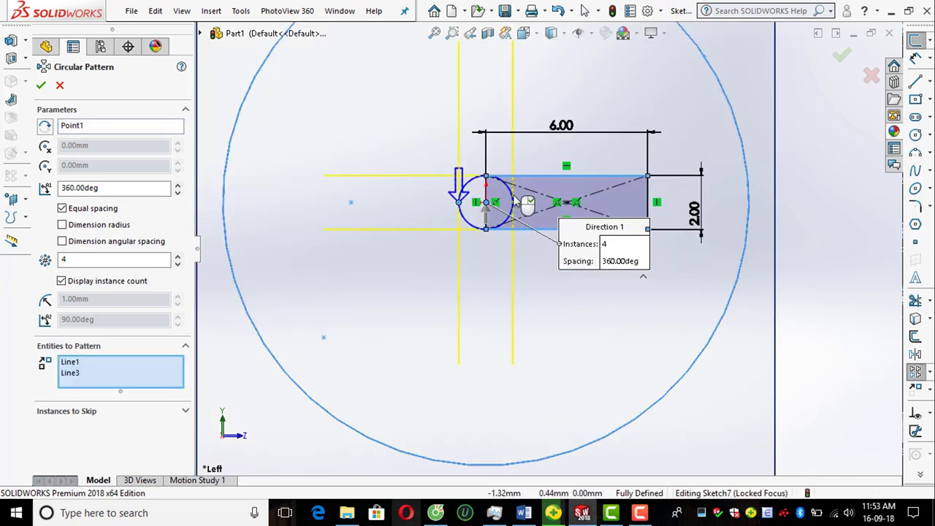
{"action": "left_click", "coordinate": [649, 202]}
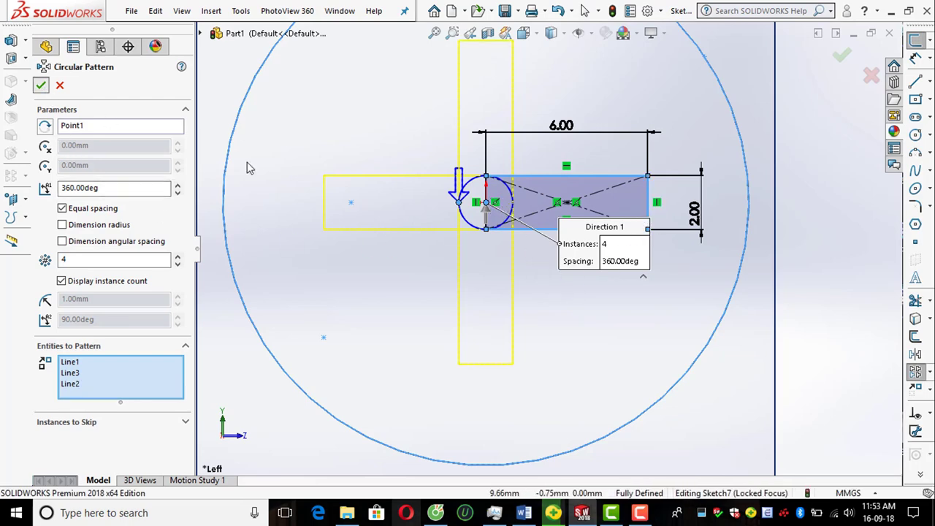
{"action": "key", "text": "Return"}
{"action": "scroll", "coordinate": [610, 312], "scroll_direction": "up", "scroll_amount": 3}
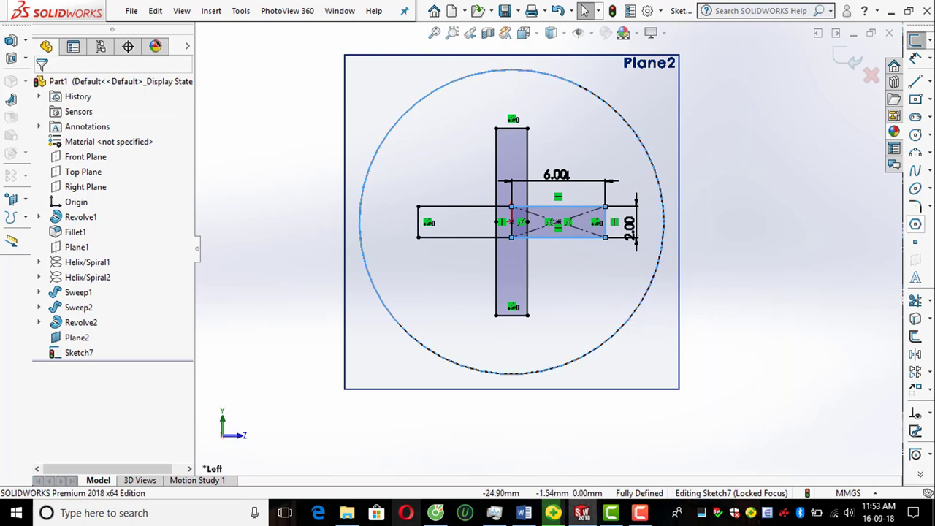
Step: Power-trim the overlapping inner lines at the cross centre and close Sketch7
{"action": "left_click", "coordinate": [915, 299]}
{"action": "scroll", "coordinate": [515, 219], "scroll_direction": "up", "scroll_amount": 2}
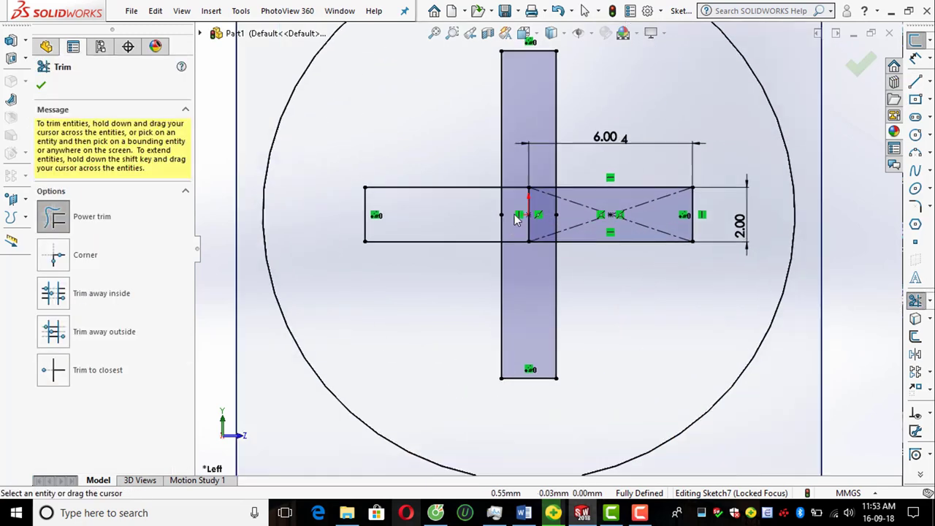
{"action": "scroll", "coordinate": [519, 190], "scroll_direction": "up", "scroll_amount": 2}
{"action": "mouse_move", "coordinate": [520, 165]}
{"action": "left_mouse_down"}
{"action": "mouse_move", "coordinate": [505, 202]}
{"action": "mouse_move", "coordinate": [507, 245]}
{"action": "mouse_move", "coordinate": [579, 234]}
{"action": "left_mouse_up"}
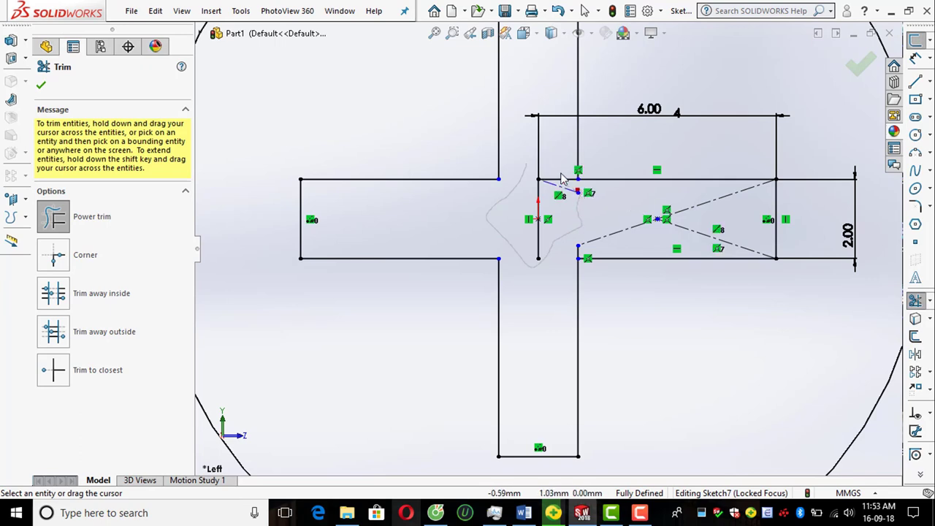
{"action": "left_click_drag", "start_coordinate": [537, 204], "coordinate": [564, 239]}
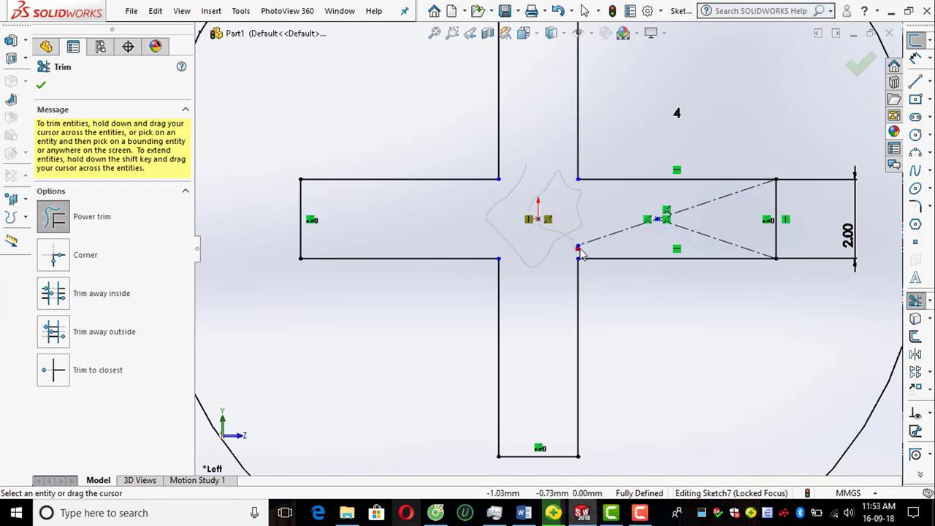
{"action": "scroll", "coordinate": [581, 252], "scroll_direction": "down", "scroll_amount": 2}
{"action": "scroll", "coordinate": [658, 247], "scroll_direction": "down", "scroll_amount": 1}
{"action": "scroll", "coordinate": [754, 241], "scroll_direction": "down", "scroll_amount": 1}
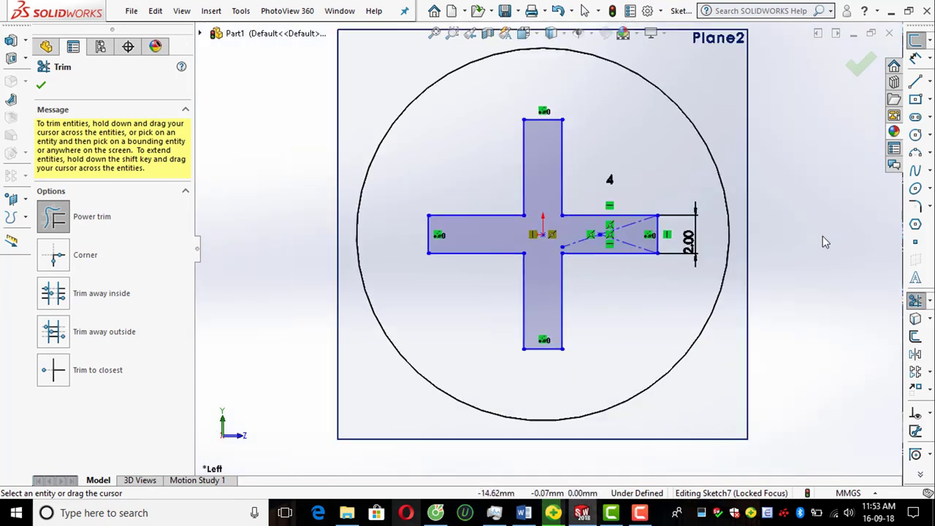
{"action": "left_click", "coordinate": [859, 73]}
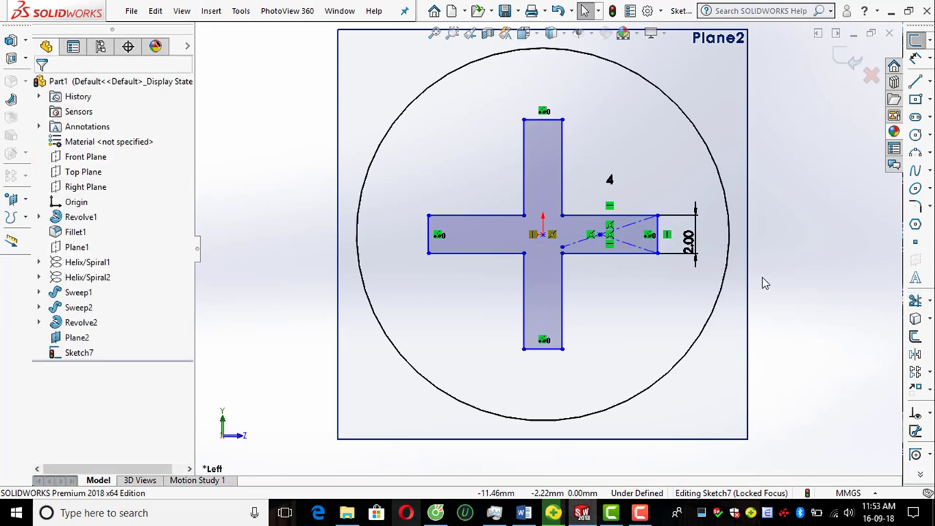
{"action": "scroll", "coordinate": [762, 277], "scroll_direction": "down", "scroll_amount": 2}
{"action": "key", "text": "ctrl+b"}
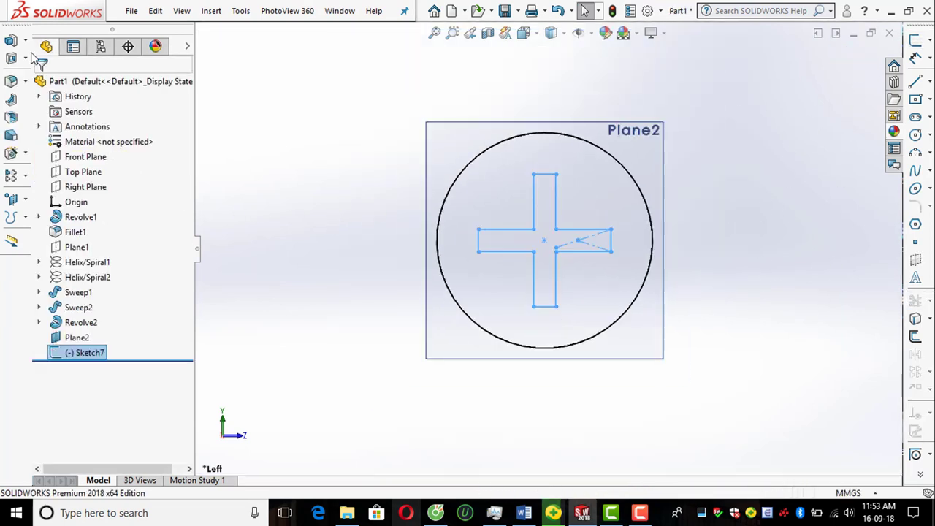
Step: Start an extruded cut of the cross sketch, reversed into the head, with shaded-with-edges display
{"action": "key", "text": "e"}
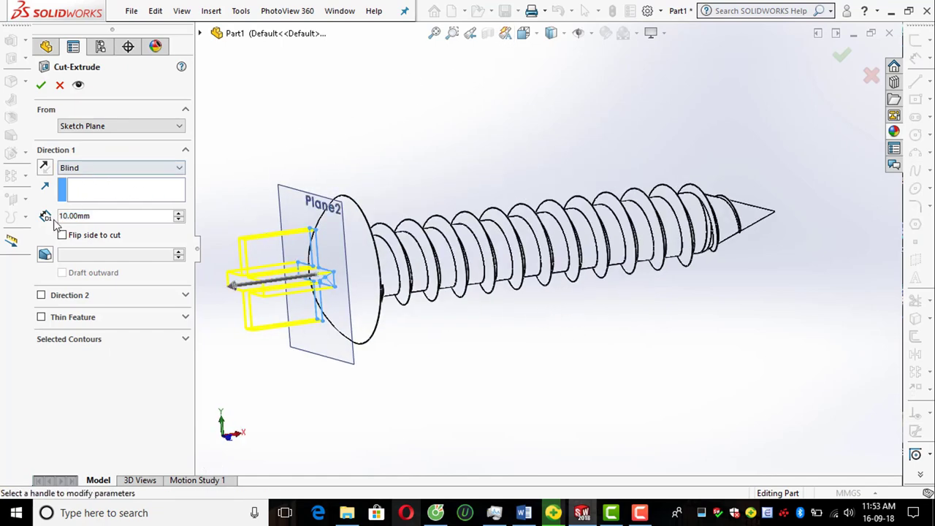
{"action": "left_click", "coordinate": [44, 168]}
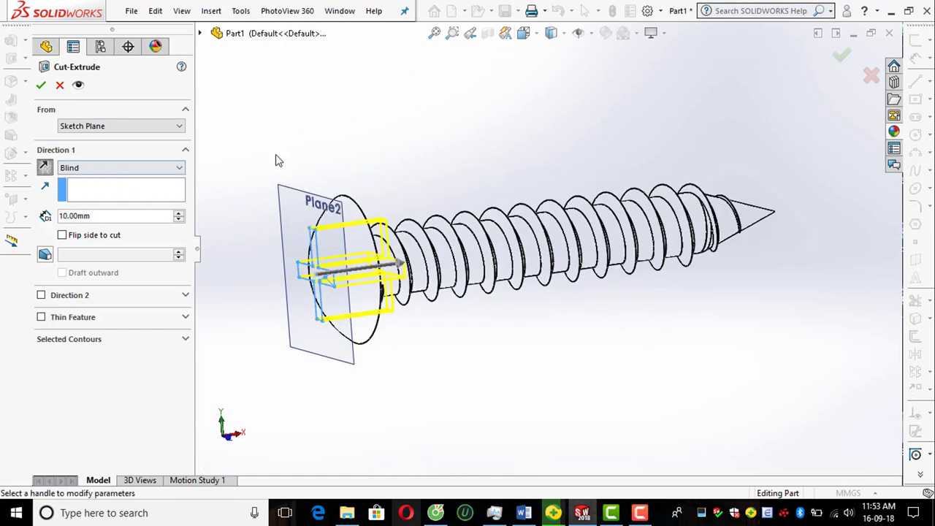
{"action": "left_click", "coordinate": [565, 34]}
{"action": "left_click", "coordinate": [552, 54]}
{"action": "middle_click_drag", "start_coordinate": [516, 168], "coordinate": [457, 207]}
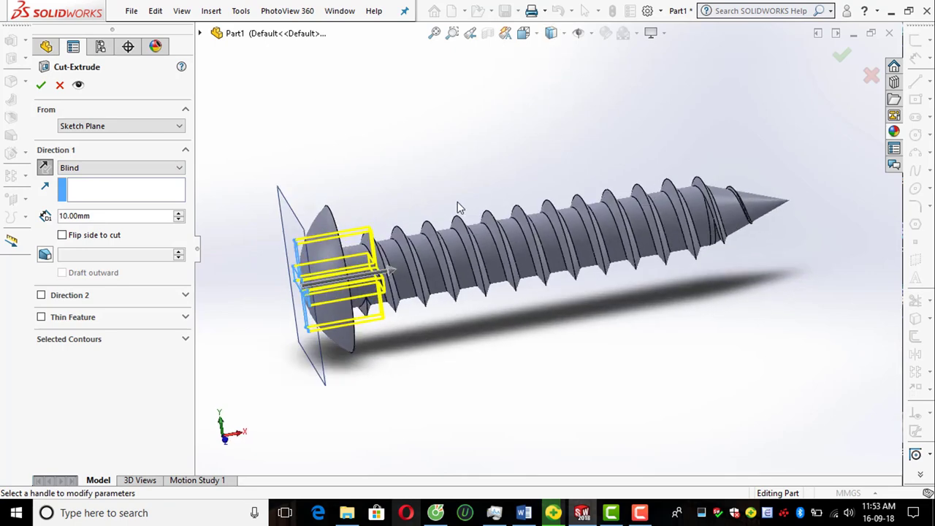
Step: Set the cut depth to 3 mm
{"action": "type", "text": "5"}
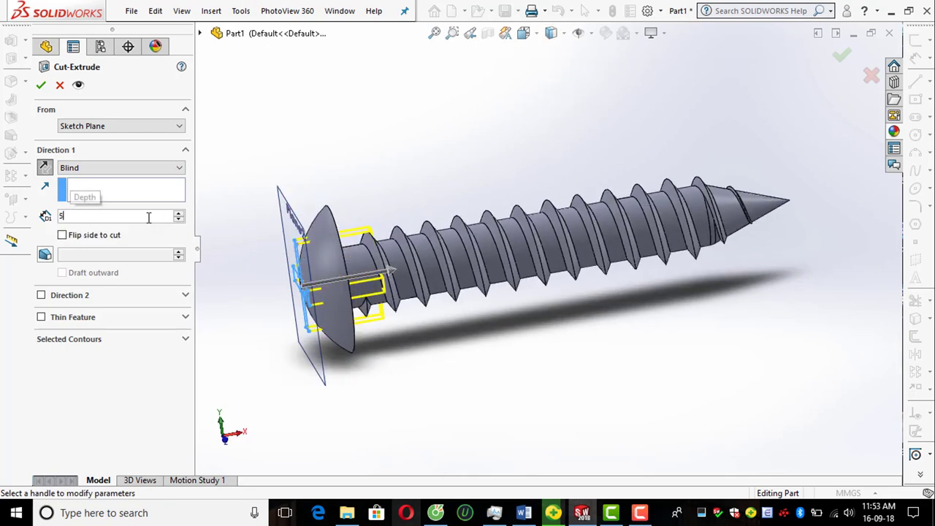
{"action": "key", "text": "Return"}
{"action": "scroll", "coordinate": [351, 285], "scroll_direction": "down", "scroll_amount": 2}
{"action": "scroll", "coordinate": [365, 282], "scroll_direction": "down", "scroll_amount": 2}
{"action": "scroll", "coordinate": [281, 302], "scroll_direction": "down", "scroll_amount": 2}
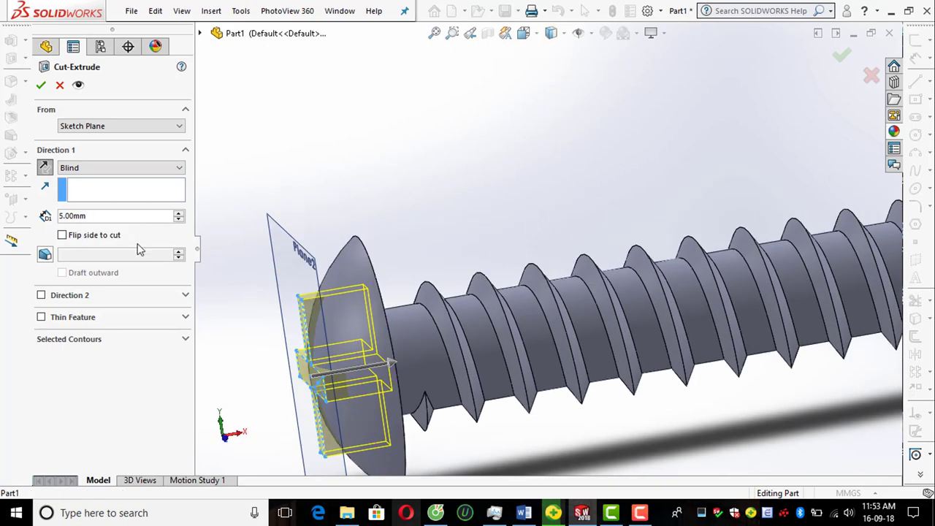
{"action": "left_click", "coordinate": [129, 221]}
{"action": "type", "text": "3"}
{"action": "key", "text": "Return"}
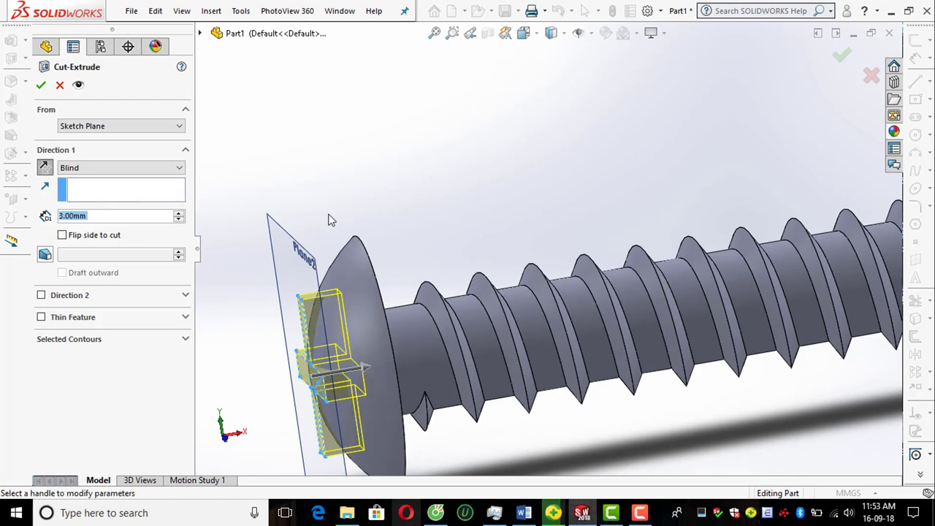
Step: Add a 5° draft to the cut and accept the cross recess
{"action": "middle_click_drag", "start_coordinate": [328, 217], "coordinate": [380, 263]}
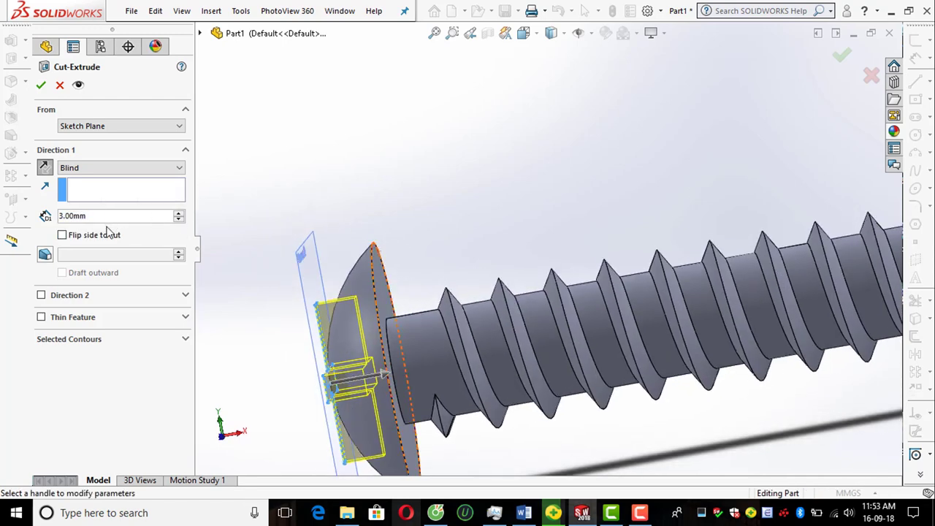
{"action": "left_click", "coordinate": [50, 257]}
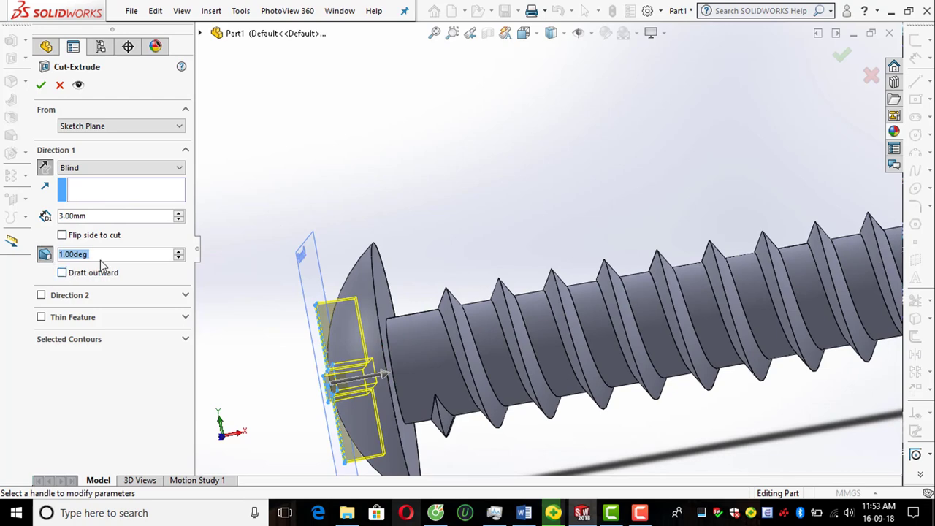
{"action": "type", "text": "5"}
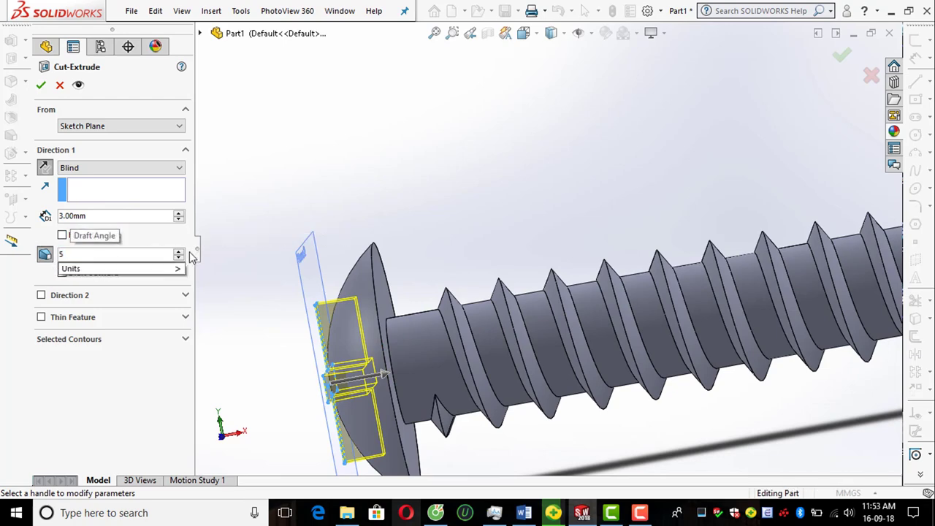
{"action": "key", "text": "Return"}
{"action": "middle_click_drag", "start_coordinate": [401, 303], "coordinate": [421, 242]}
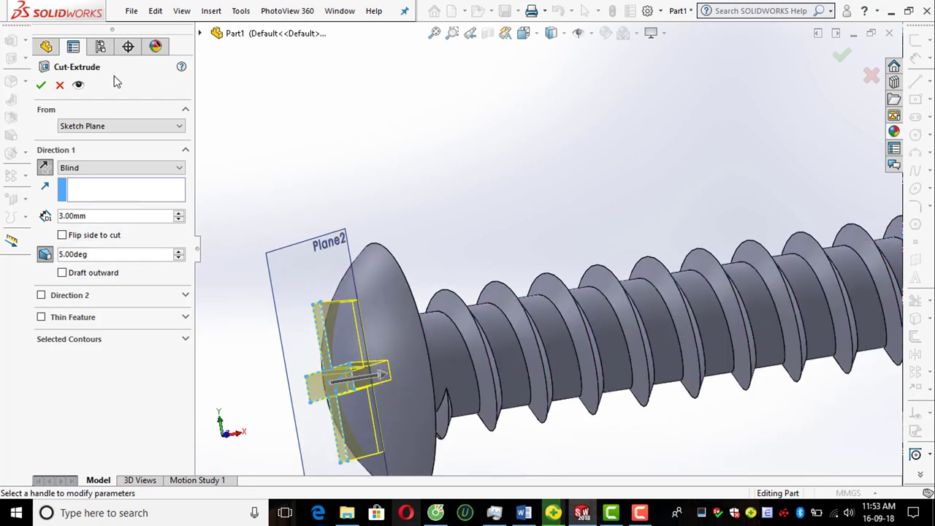
{"action": "key", "text": "Return"}
Step: Hide Plane2 and turn the screw head toward the viewer
{"action": "left_click", "coordinate": [331, 191]}
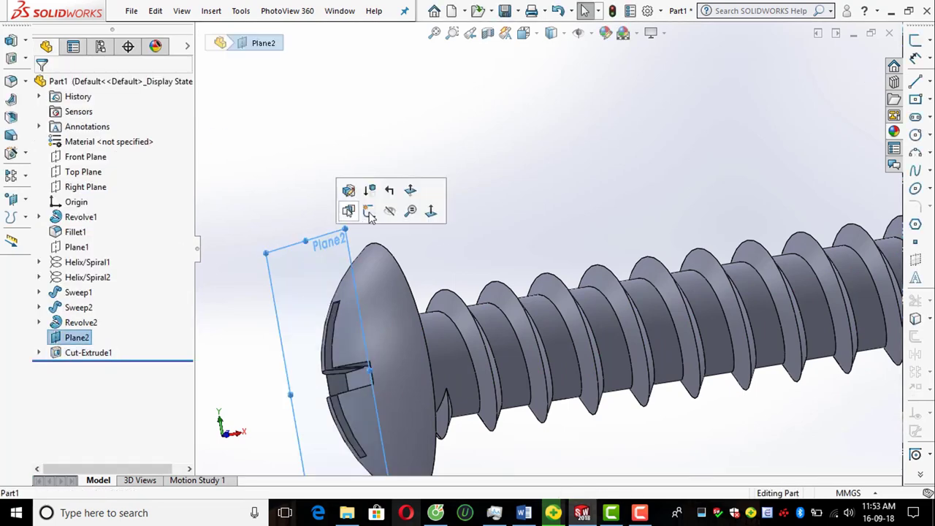
{"action": "left_click", "coordinate": [390, 217]}
{"action": "middle_click_drag", "start_coordinate": [390, 217], "coordinate": [478, 284]}
{"action": "key", "text": "f"}
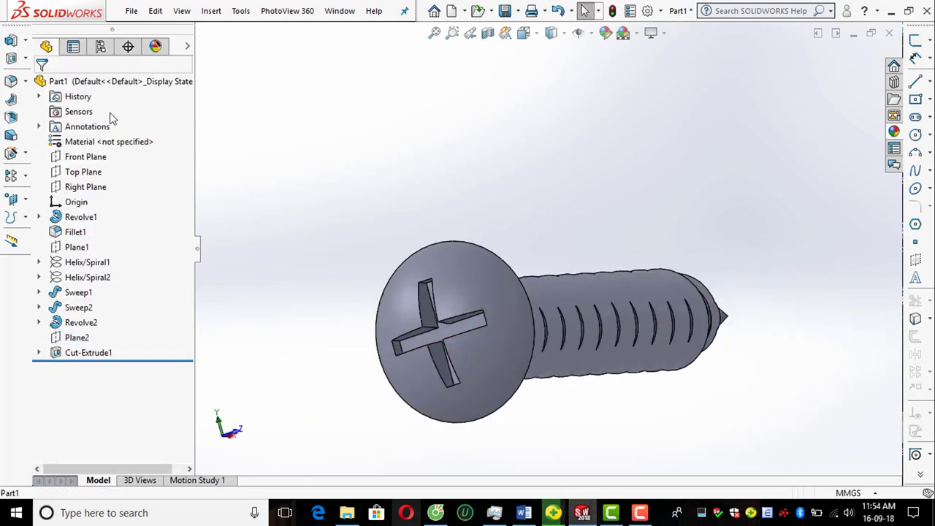
{"action": "key", "text": "ctrl+f"}
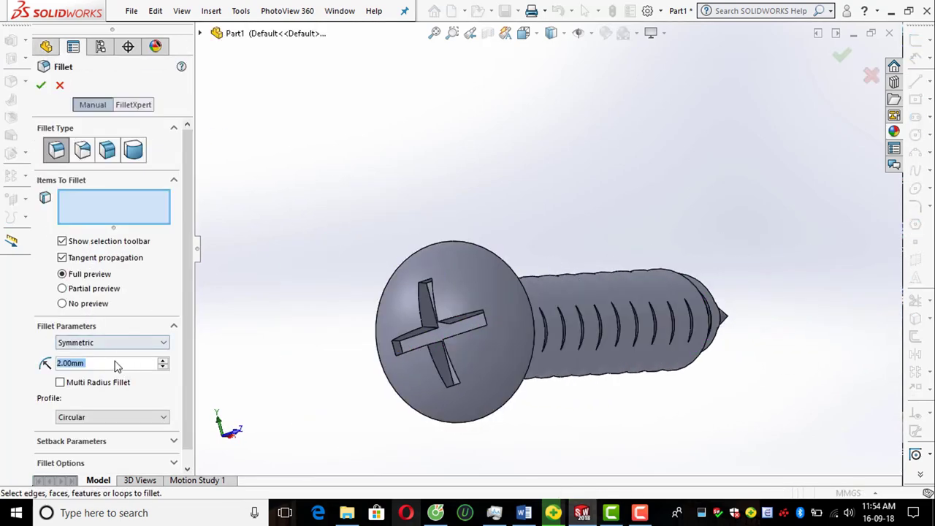
Step: Set the fillet radius to 0.20 mm and pick the first inner corner edge of the recess
{"action": "type", "text": "0.1"}
{"action": "key", "text": "Return"}
{"action": "scroll", "coordinate": [437, 337], "scroll_direction": "down", "scroll_amount": 5}
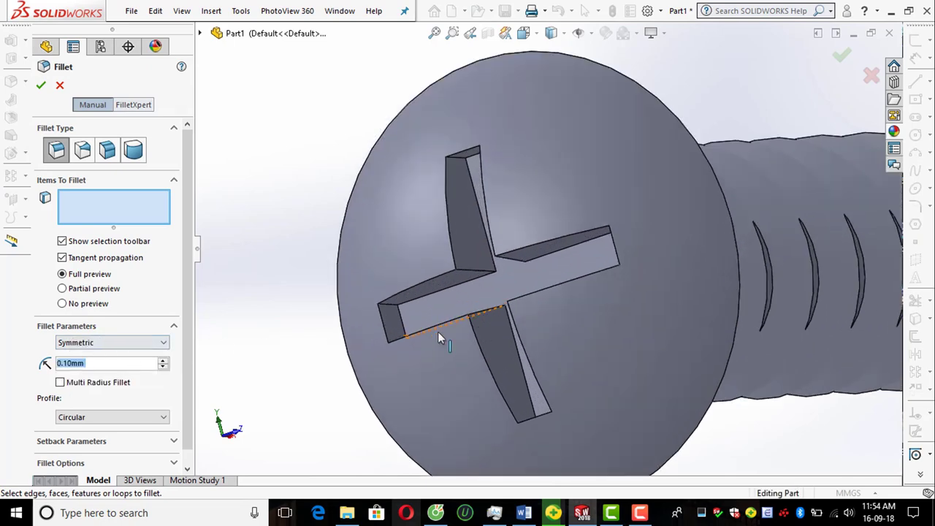
{"action": "scroll", "coordinate": [438, 338], "scroll_direction": "down", "scroll_amount": 3}
{"action": "left_click", "coordinate": [511, 222]}
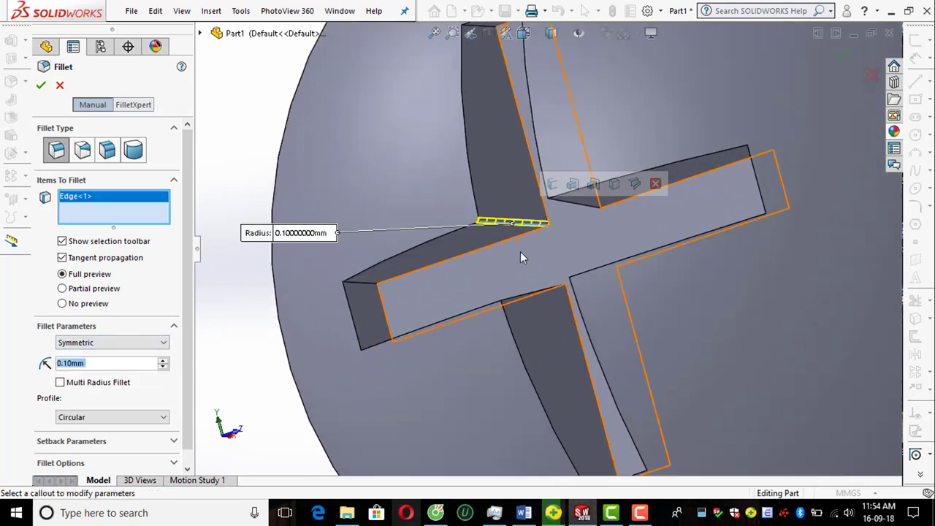
{"action": "middle_click_drag", "start_coordinate": [521, 257], "coordinate": [580, 288]}
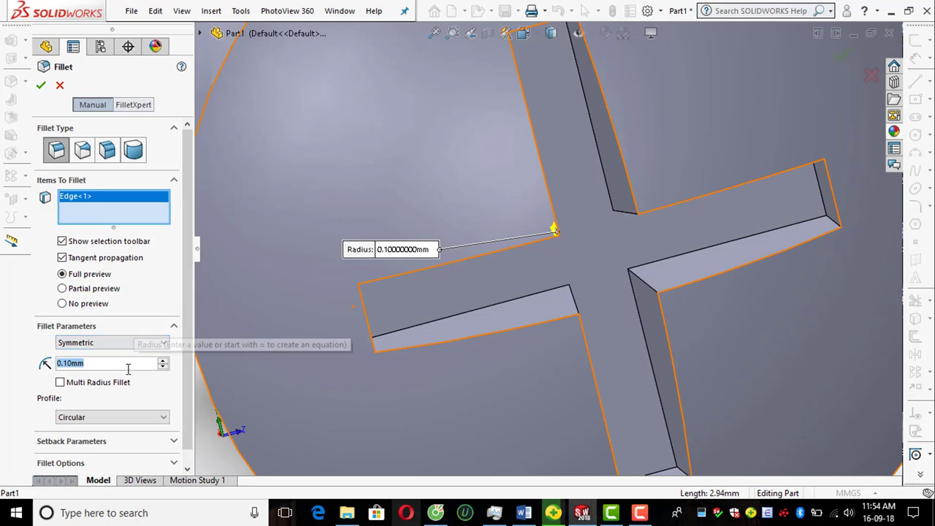
{"action": "type", "text": "2"}
{"action": "key", "text": "Return"}
{"action": "scroll", "coordinate": [494, 212], "scroll_direction": "down", "scroll_amount": 2}
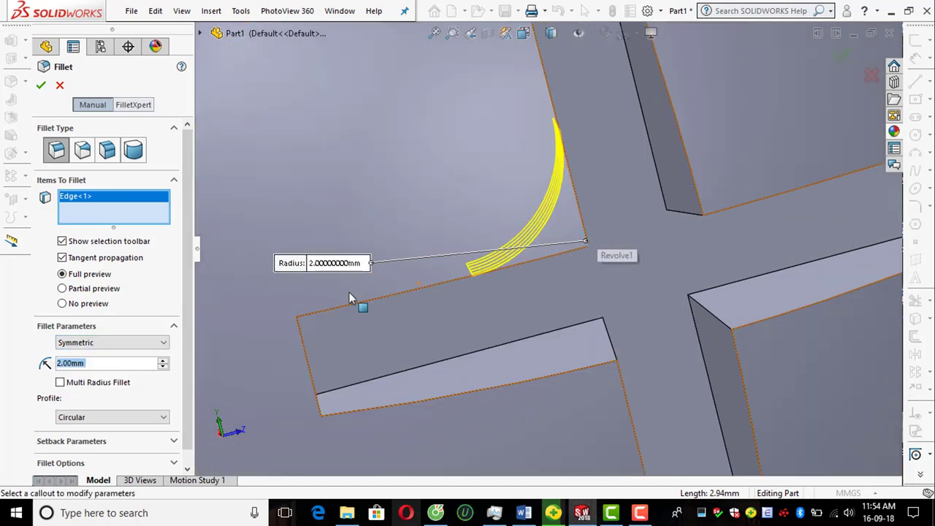
{"action": "type", "text": "0.2"}
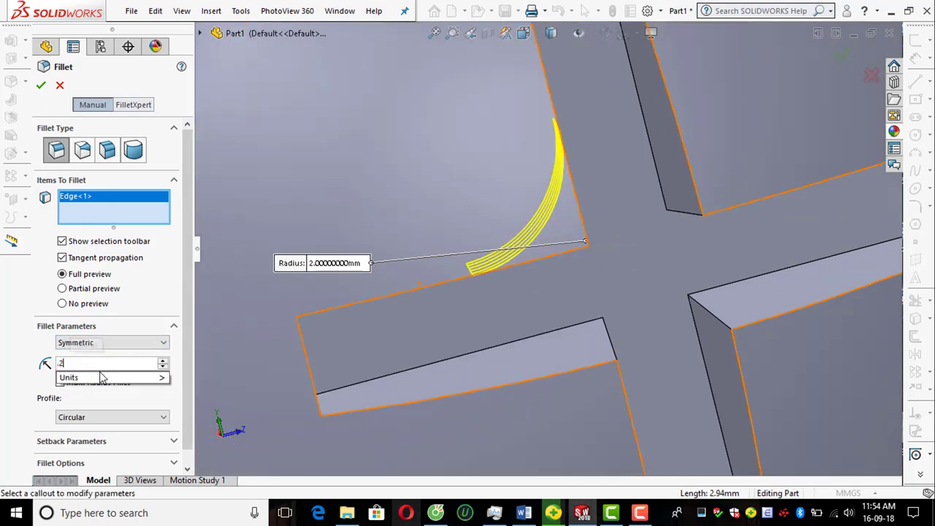
{"action": "key", "text": "Return"}
{"action": "scroll", "coordinate": [708, 211], "scroll_direction": "down", "scroll_amount": 3}
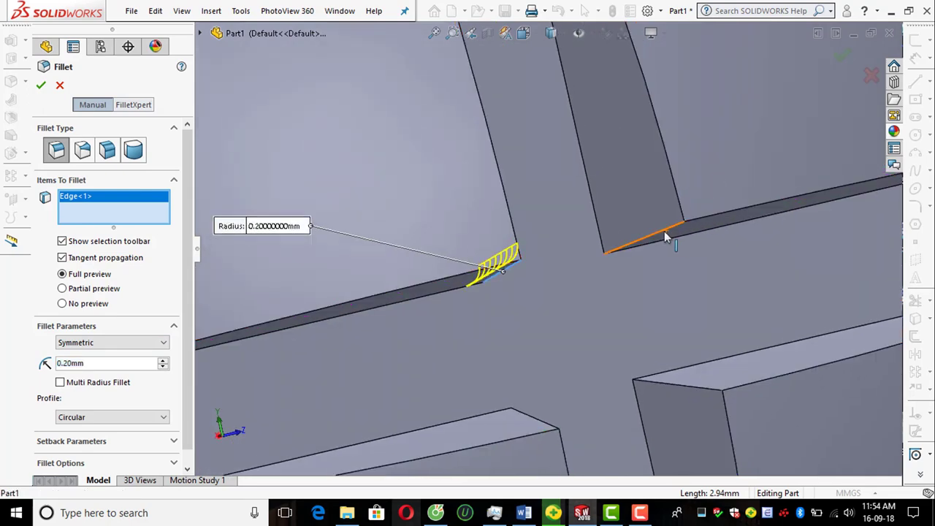
Step: Add the second, third and fourth inner corner edges of the cross recess
{"action": "left_click", "coordinate": [664, 231]}
{"action": "scroll", "coordinate": [650, 244], "scroll_direction": "up", "scroll_amount": 2}
{"action": "scroll", "coordinate": [628, 256], "scroll_direction": "up", "scroll_amount": 2}
{"action": "middle_click_drag", "start_coordinate": [613, 264], "coordinate": [595, 266]}
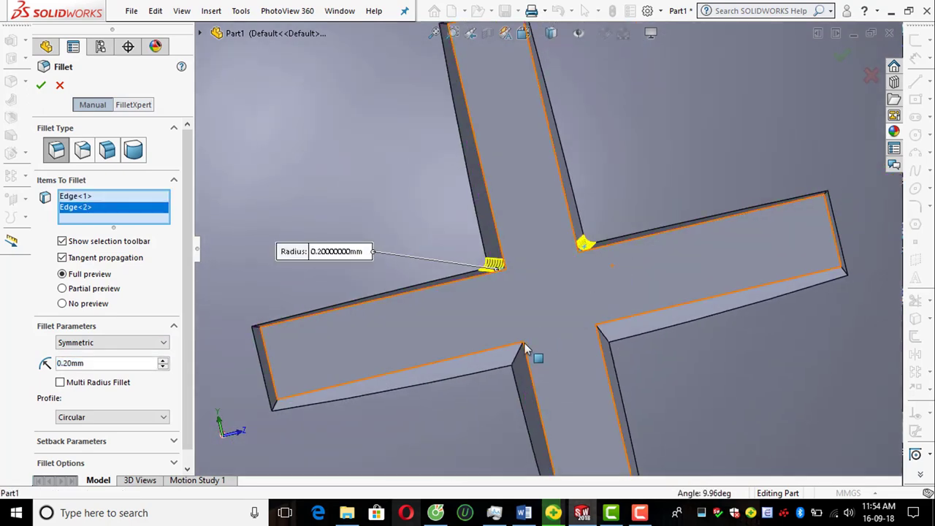
{"action": "left_click", "coordinate": [520, 354]}
{"action": "mouse_move", "coordinate": [614, 333]}
{"action": "middle_mouse_down"}
{"action": "mouse_move", "coordinate": [605, 346]}
{"action": "mouse_move", "coordinate": [618, 337]}
{"action": "middle_mouse_up"}
{"action": "left_click", "coordinate": [613, 336]}
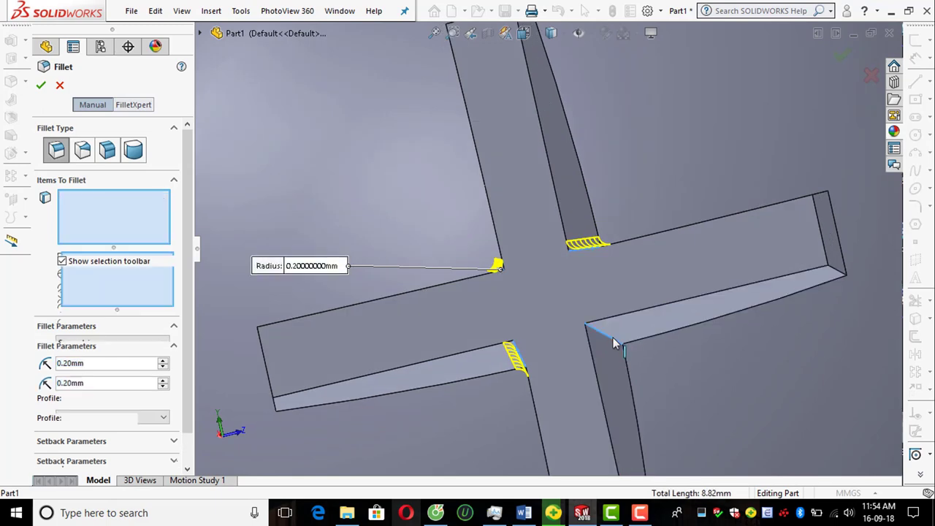
{"action": "scroll", "coordinate": [613, 337], "scroll_direction": "up", "scroll_amount": 5}
{"action": "middle_click_drag", "start_coordinate": [560, 215], "coordinate": [499, 124]}
{"action": "scroll", "coordinate": [494, 152], "scroll_direction": "down", "scroll_amount": 5}
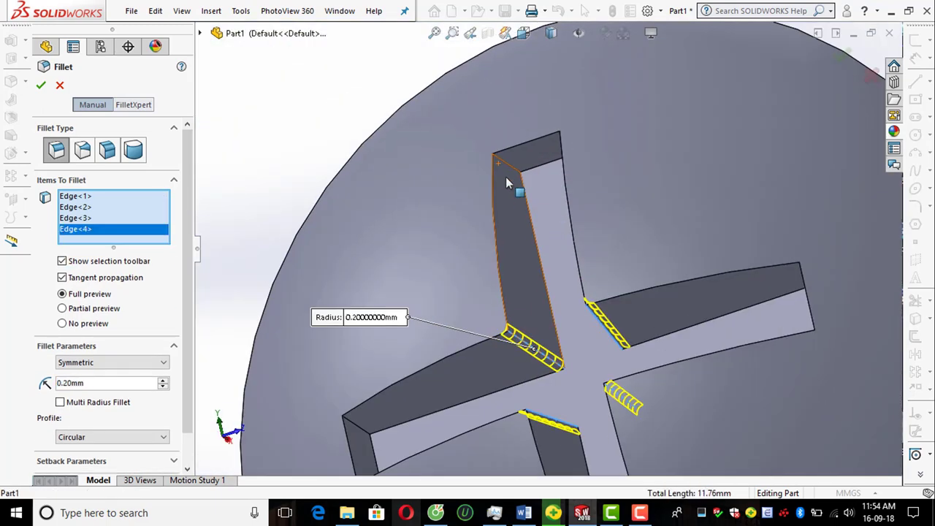
Step: Add four top edges at the recess arm ends to the fillet
{"action": "left_click", "coordinate": [506, 168]}
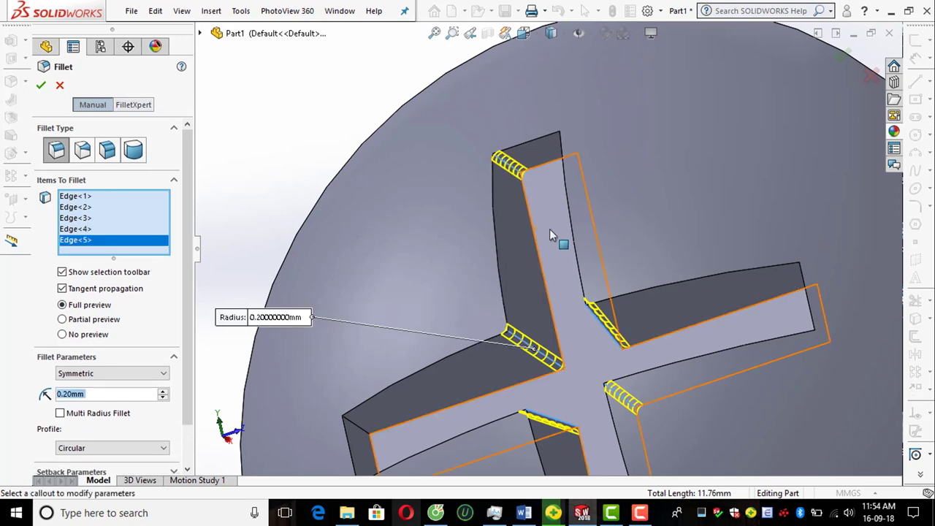
{"action": "mouse_move", "coordinate": [560, 236]}
{"action": "middle_mouse_down"}
{"action": "mouse_move", "coordinate": [591, 148]}
{"action": "mouse_move", "coordinate": [638, 213]}
{"action": "mouse_move", "coordinate": [782, 310]}
{"action": "mouse_move", "coordinate": [733, 294]}
{"action": "middle_mouse_up"}
{"action": "left_click", "coordinate": [577, 146]}
{"action": "left_click", "coordinate": [806, 295]}
{"action": "scroll", "coordinate": [769, 309], "scroll_direction": "up", "scroll_amount": 5}
{"action": "scroll", "coordinate": [732, 294], "scroll_direction": "down", "scroll_amount": 5}
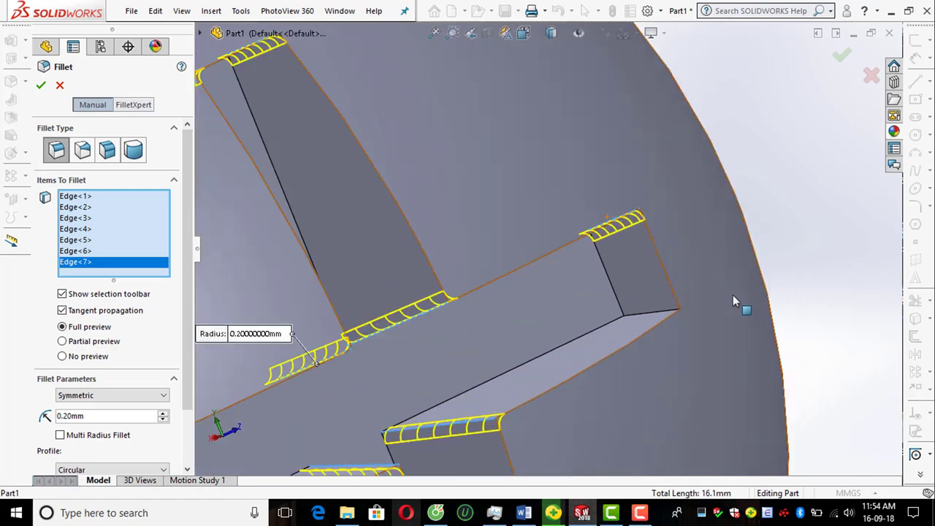
{"action": "left_click", "coordinate": [653, 312]}
{"action": "scroll", "coordinate": [640, 283], "scroll_direction": "up", "scroll_amount": 5}
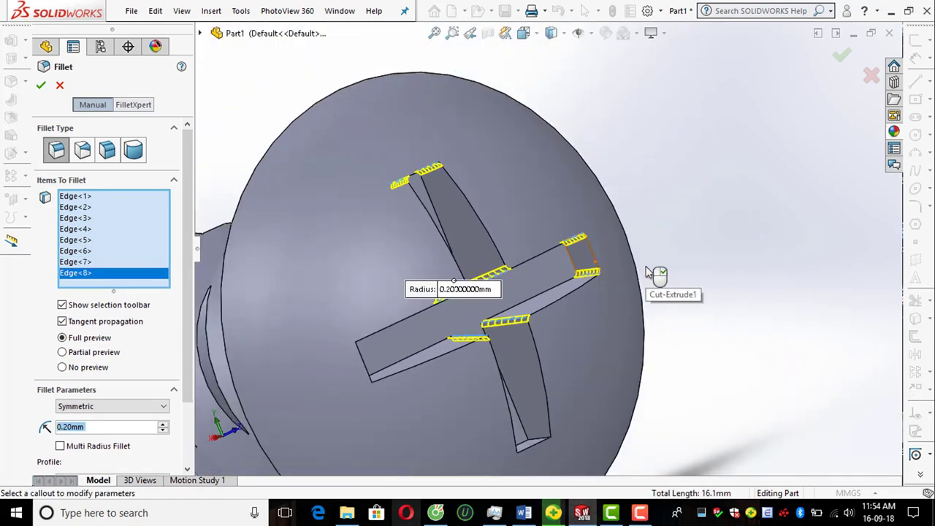
{"action": "mouse_move", "coordinate": [647, 271]}
{"action": "middle_mouse_down"}
{"action": "mouse_move", "coordinate": [507, 266]}
{"action": "mouse_move", "coordinate": [445, 375]}
{"action": "mouse_move", "coordinate": [538, 329]}
{"action": "mouse_move", "coordinate": [511, 333]}
{"action": "middle_mouse_up"}
{"action": "scroll", "coordinate": [445, 375], "scroll_direction": "down", "scroll_amount": 5}
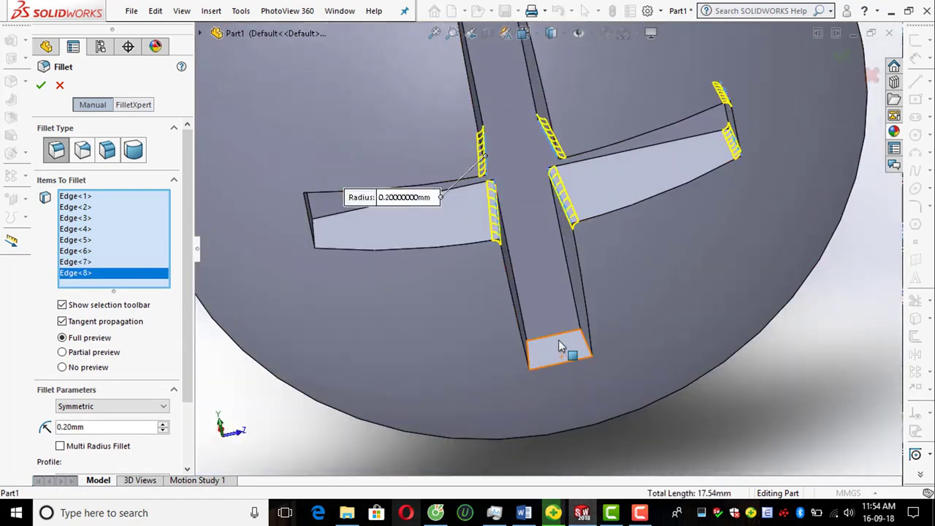
{"action": "scroll", "coordinate": [509, 334], "scroll_direction": "down", "scroll_amount": 5}
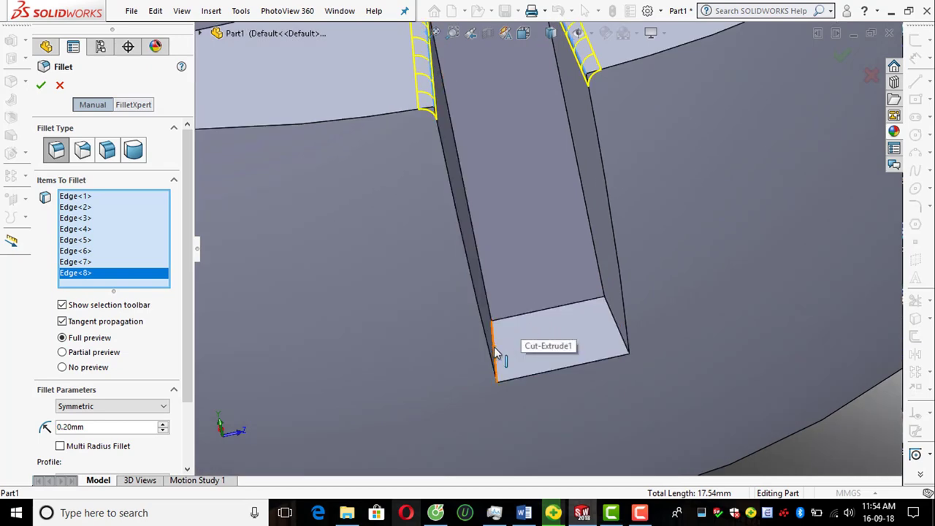
Step: Add the remaining bottom arm-end edges and apply the twelve-edge 0.20 mm fillet
{"action": "left_click", "coordinate": [494, 346]}
{"action": "middle_click_drag", "start_coordinate": [597, 328], "coordinate": [619, 331]}
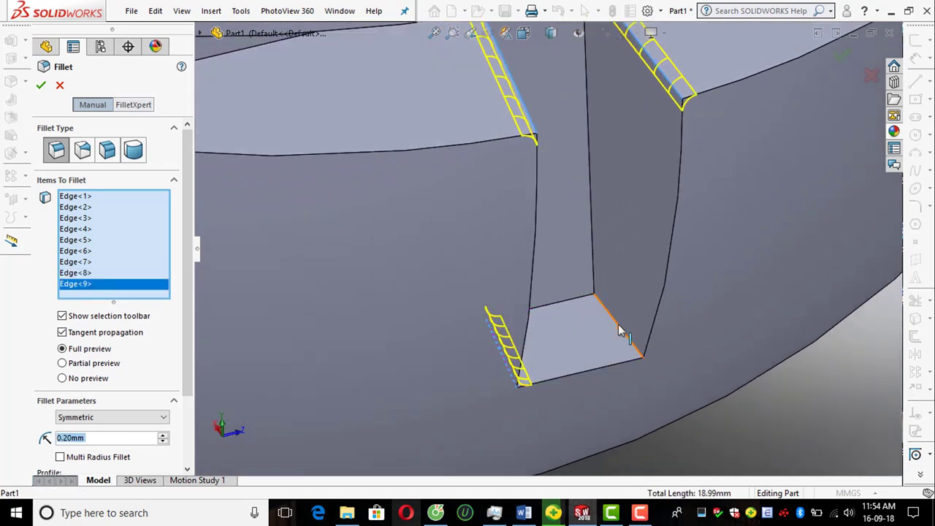
{"action": "left_click", "coordinate": [620, 331]}
{"action": "scroll", "coordinate": [605, 325], "scroll_direction": "up", "scroll_amount": 3}
{"action": "middle_click_drag", "start_coordinate": [470, 193], "coordinate": [427, 173]}
{"action": "scroll", "coordinate": [428, 186], "scroll_direction": "down", "scroll_amount": 3}
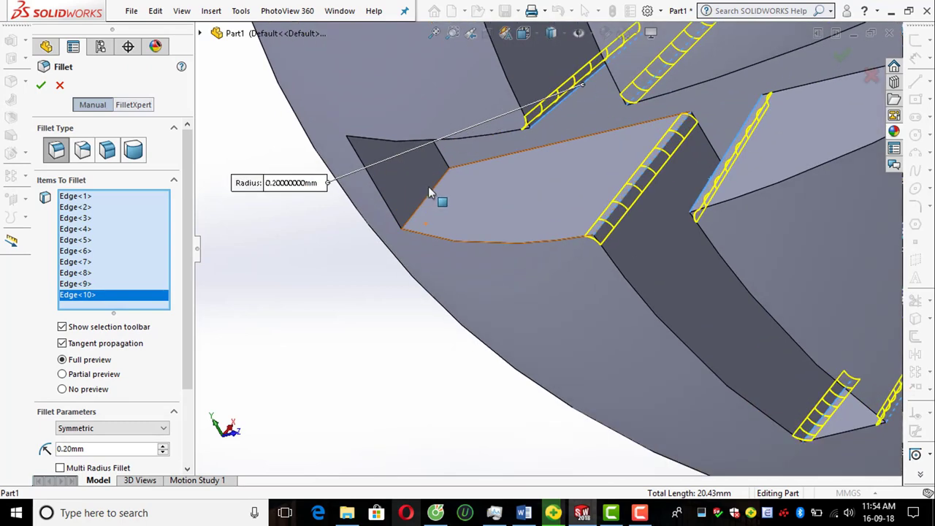
{"action": "left_click", "coordinate": [430, 196]}
{"action": "scroll", "coordinate": [475, 235], "scroll_direction": "up", "scroll_amount": 3}
{"action": "scroll", "coordinate": [486, 133], "scroll_direction": "down", "scroll_amount": 2}
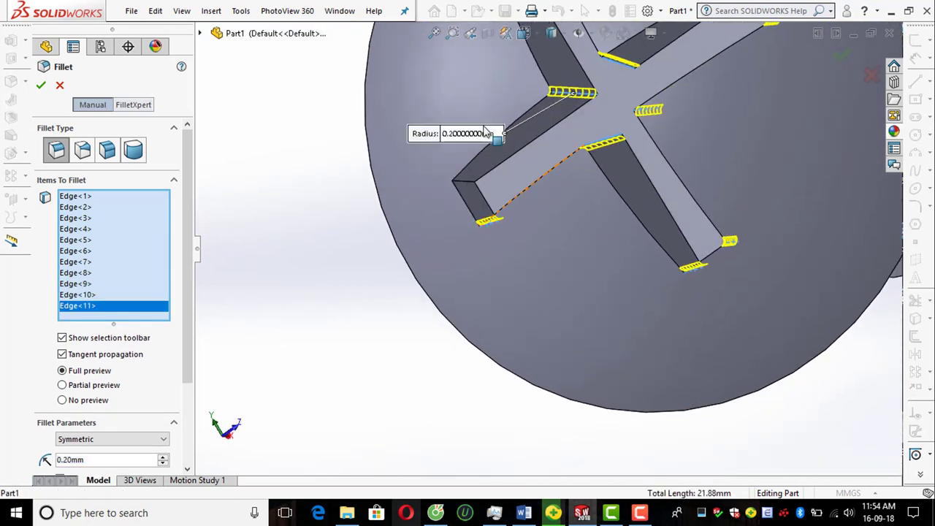
{"action": "left_click", "coordinate": [463, 184]}
{"action": "scroll", "coordinate": [467, 263], "scroll_direction": "up", "scroll_amount": 3}
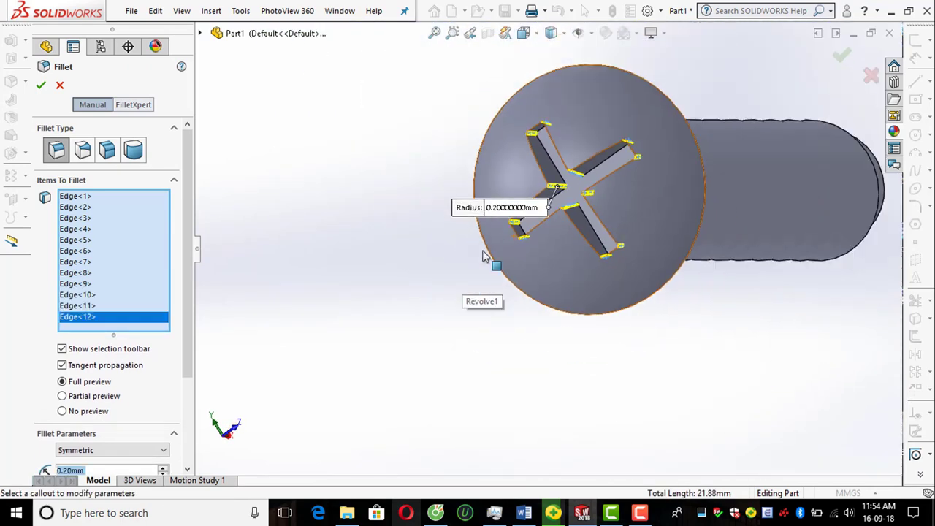
{"action": "scroll", "coordinate": [547, 186], "scroll_direction": "down", "scroll_amount": 2}
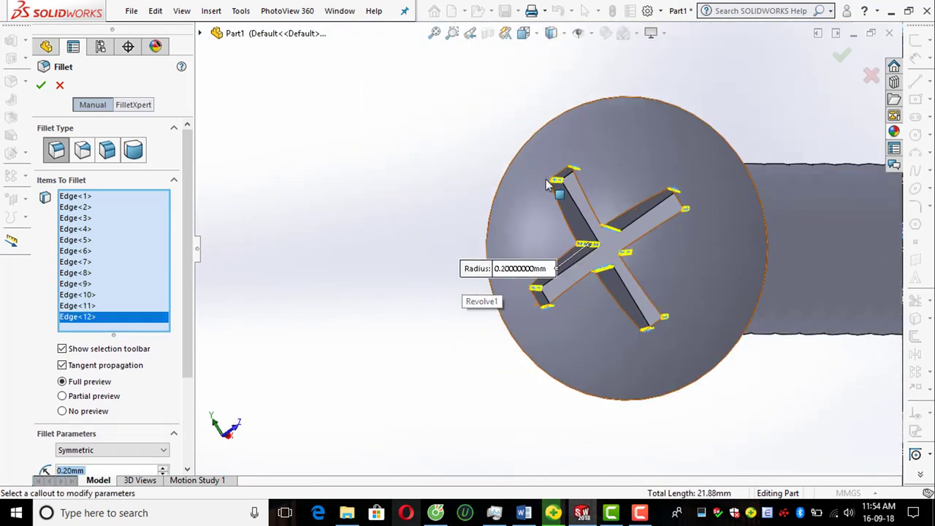
{"action": "left_click", "coordinate": [41, 85]}
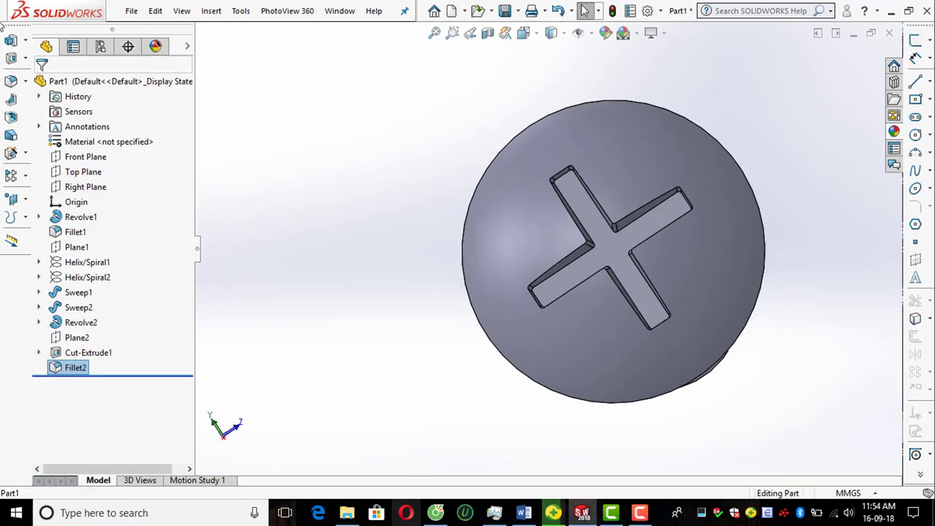
Step: Fillet the edges of the recess floor face and the head's top face at 0.20 mm
{"action": "left_click", "coordinate": [11, 80]}
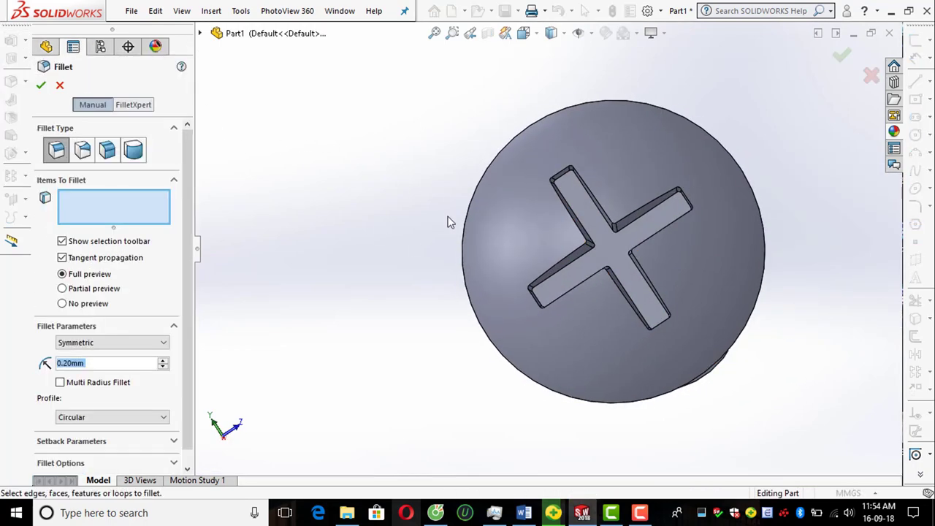
{"action": "left_click", "coordinate": [599, 266]}
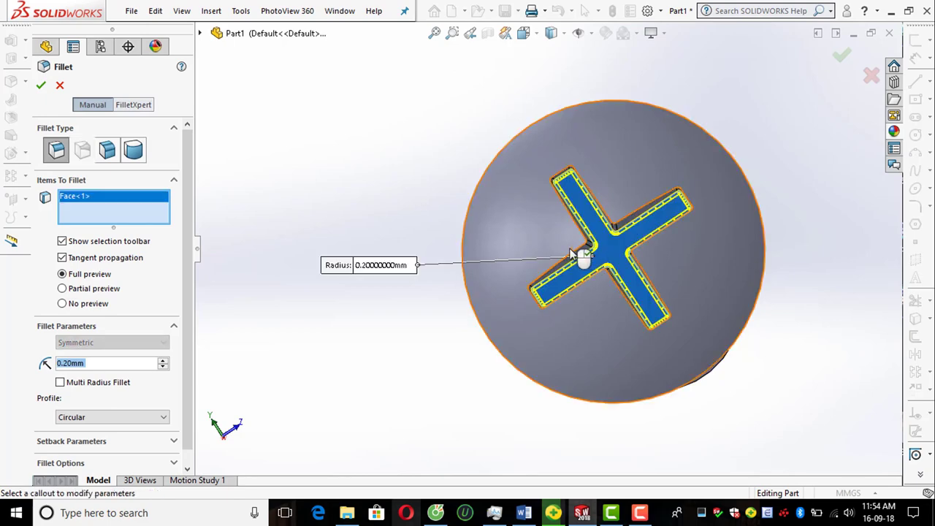
{"action": "left_click", "coordinate": [545, 229]}
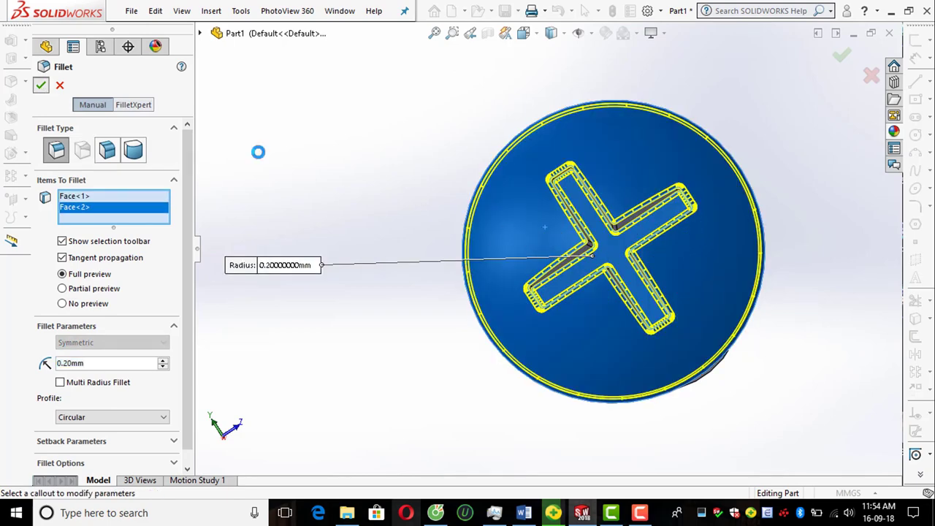
{"action": "key", "text": "Return"}
{"action": "scroll", "coordinate": [548, 234], "scroll_direction": "up", "scroll_amount": 2}
{"action": "scroll", "coordinate": [583, 227], "scroll_direction": "up", "scroll_amount": 1}
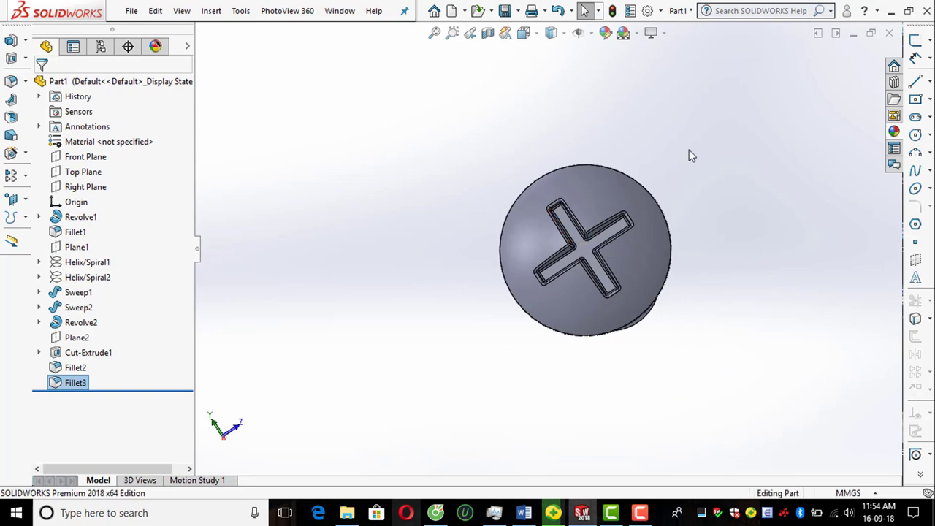
{"action": "mouse_move", "coordinate": [692, 156]}
{"action": "middle_mouse_down"}
{"action": "mouse_move", "coordinate": [467, 211]}
{"action": "mouse_move", "coordinate": [601, 206]}
{"action": "mouse_move", "coordinate": [620, 215]}
{"action": "mouse_move", "coordinate": [545, 233]}
{"action": "mouse_move", "coordinate": [718, 244]}
{"action": "mouse_move", "coordinate": [486, 163]}
{"action": "mouse_move", "coordinate": [561, 255]}
{"action": "middle_mouse_up"}
{"action": "scroll", "coordinate": [467, 211], "scroll_direction": "down", "scroll_amount": 3}
{"action": "scroll", "coordinate": [453, 214], "scroll_direction": "up", "scroll_amount": 3}
{"action": "scroll", "coordinate": [620, 215], "scroll_direction": "up", "scroll_amount": 2}
{"action": "scroll", "coordinate": [717, 244], "scroll_direction": "down", "scroll_amount": 2}
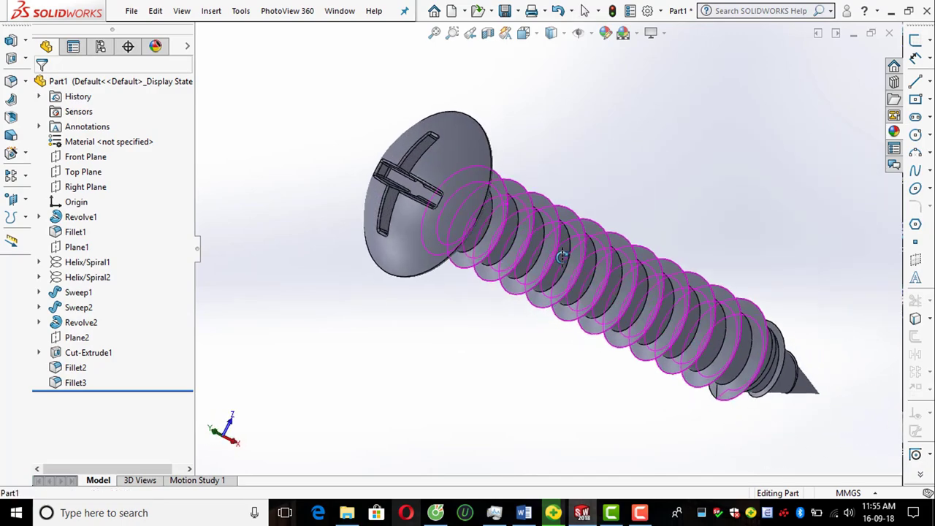
{"action": "scroll", "coordinate": [547, 238], "scroll_direction": "down", "scroll_amount": 2}
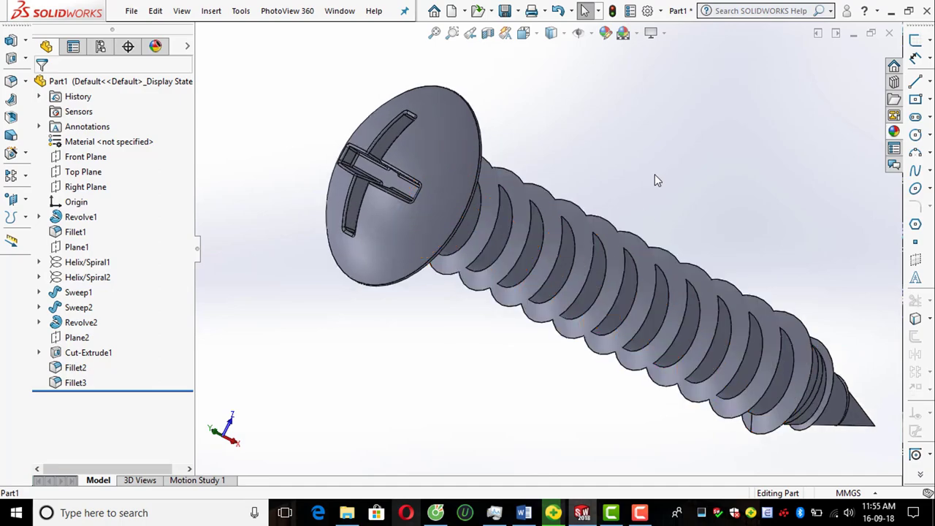